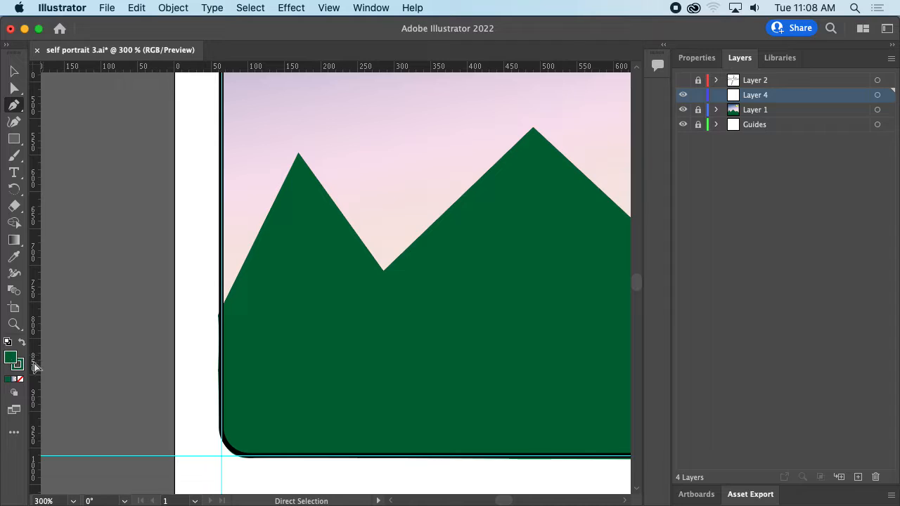
Set the fill colour to white and the stroke to none
double_click(11, 359)
text(006633)
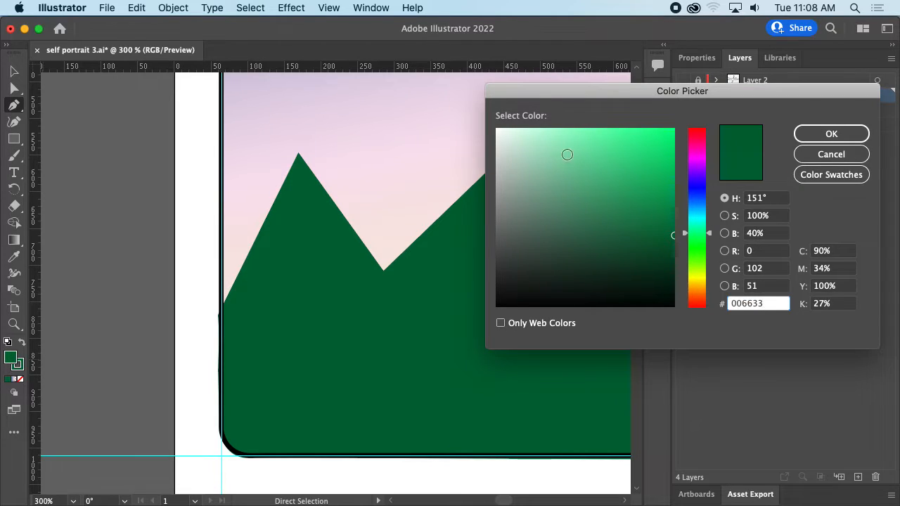
drag(567, 155, 497, 126)
click(822, 134)
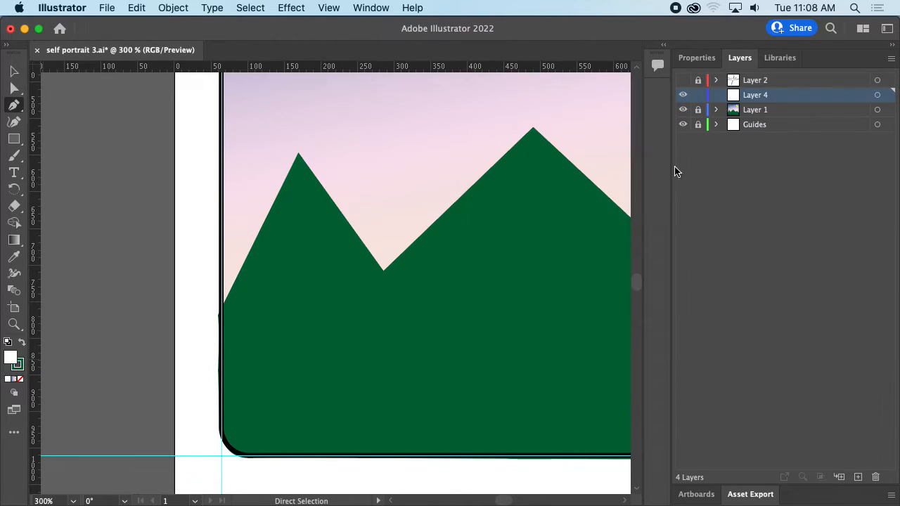
click(25, 367)
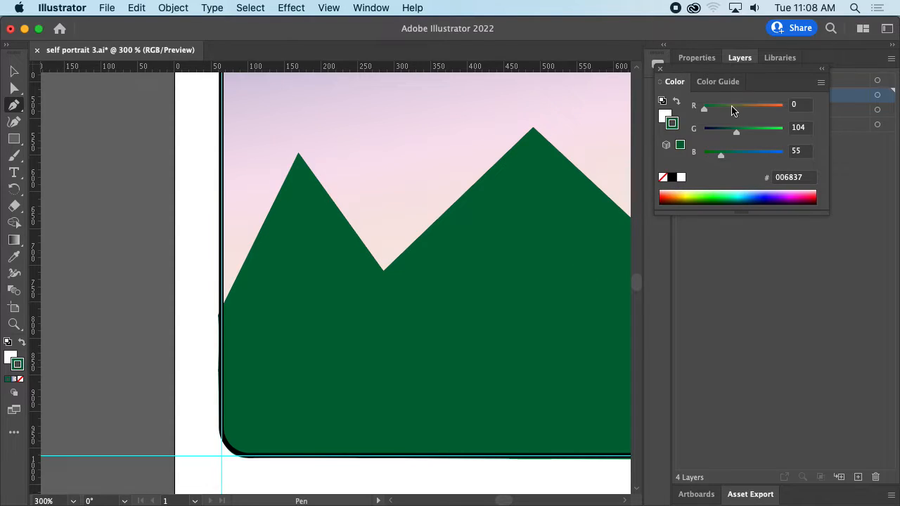
click(663, 178)
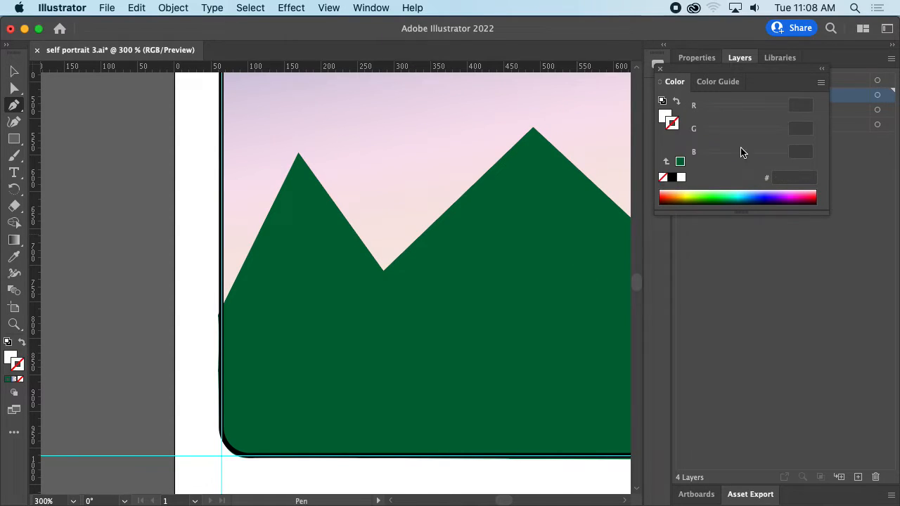
click(659, 69)
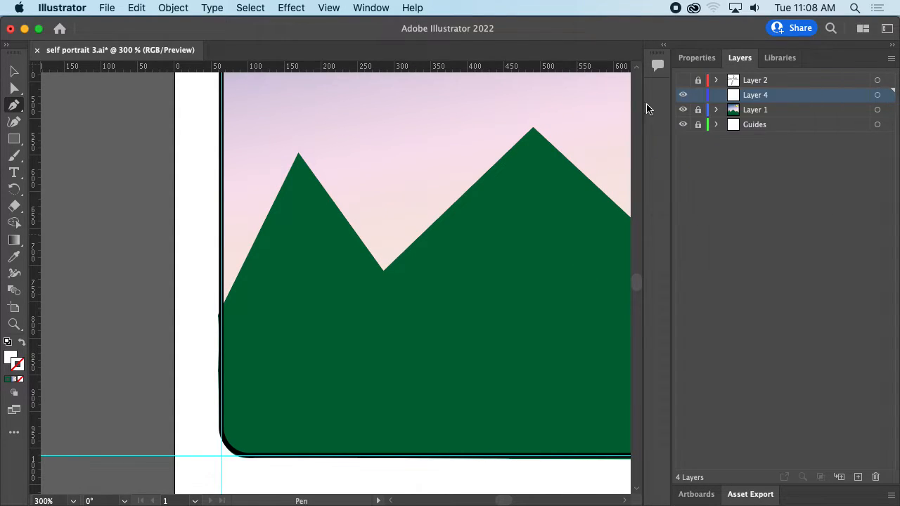
With the Pen tool, trace the first mountain on Layer 4 from the left frame edge over its peak to the first valley
click(222, 307)
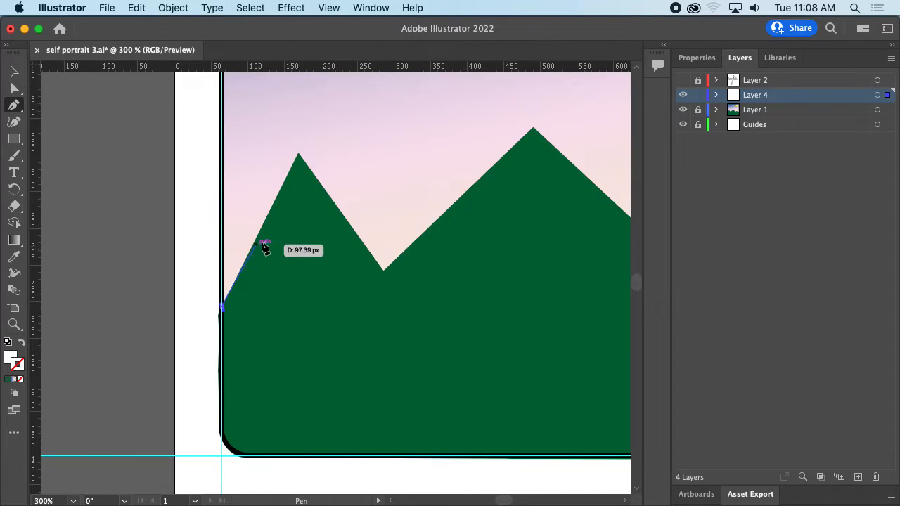
click(298, 154)
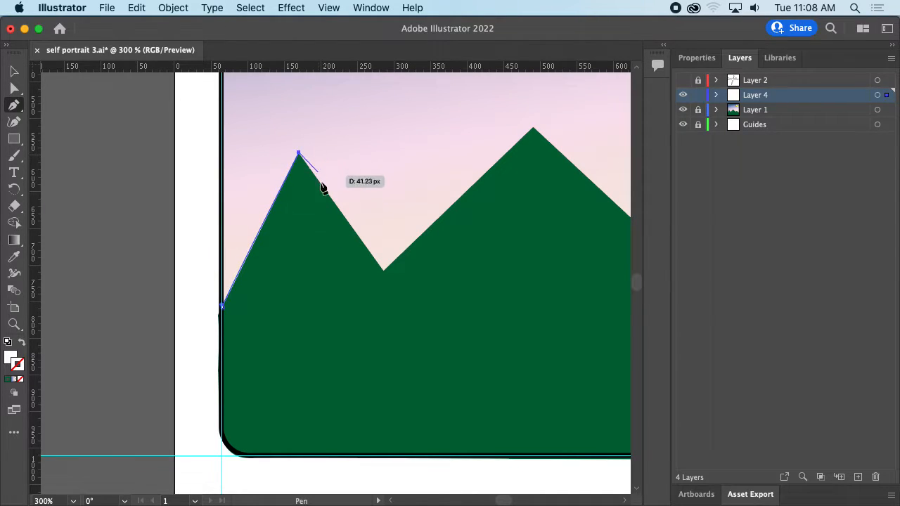
click(385, 272)
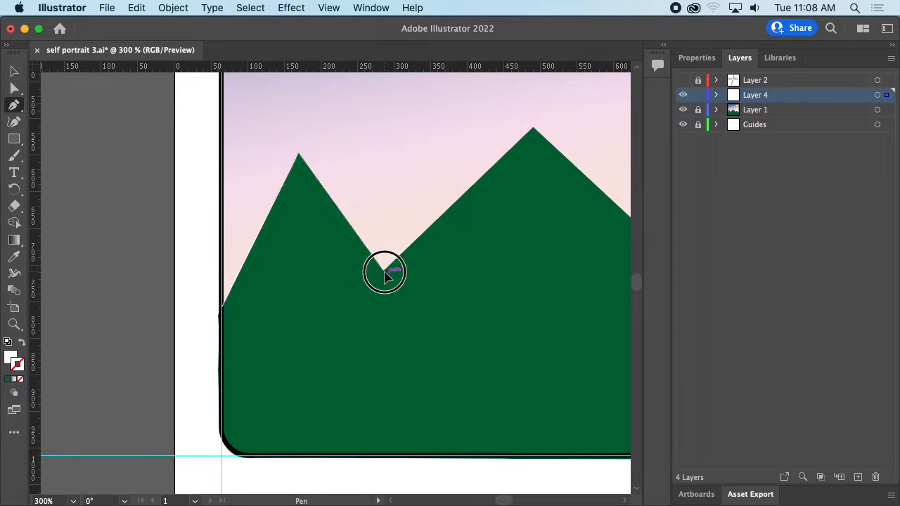
key(super+z)
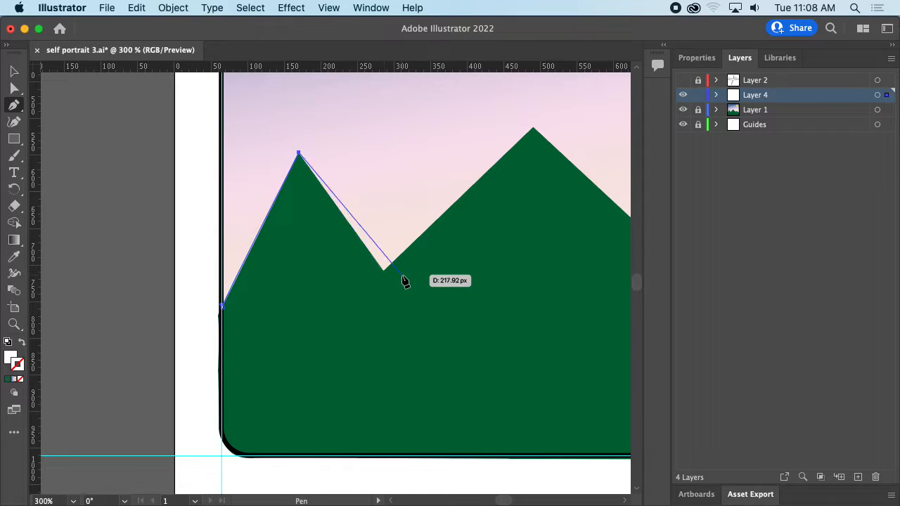
key(super+equal)
key(super+equal)
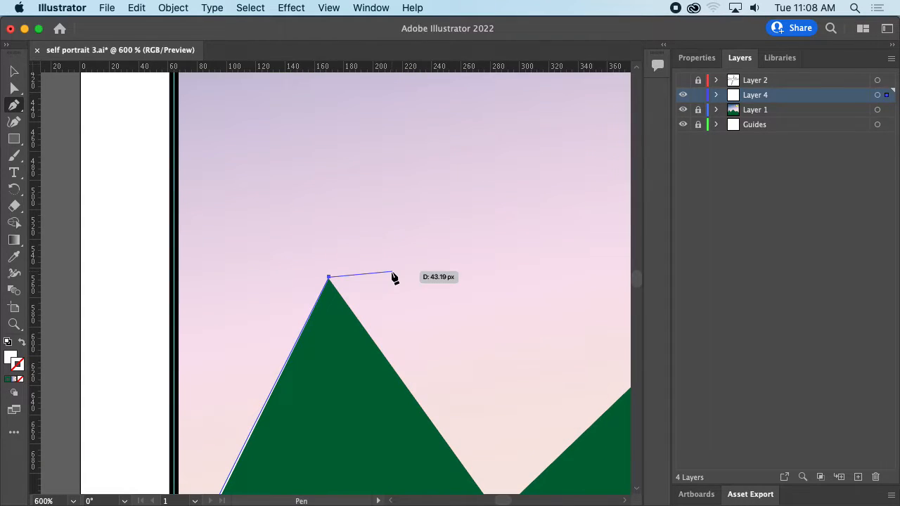
scroll(410, 307, down, 5)
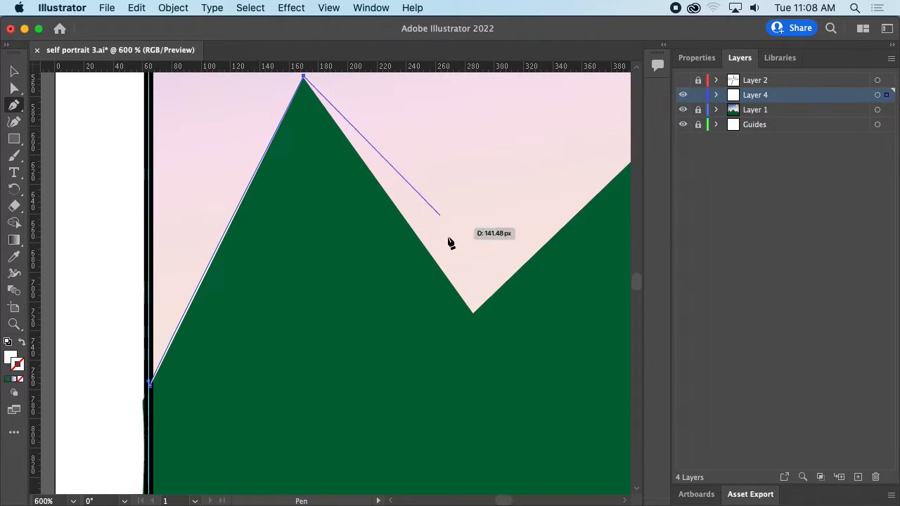
click(474, 315)
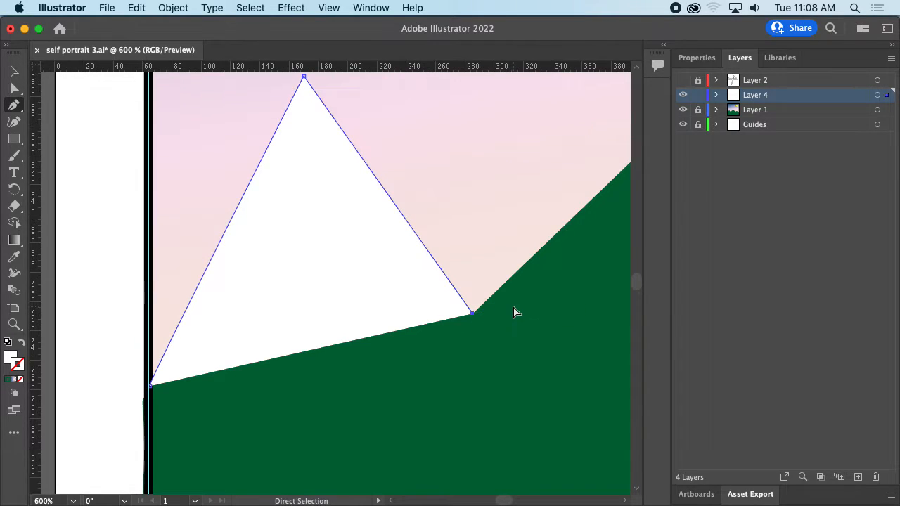
Continue the pen path with straight segments up to the middle mountain's peak and down to the second valley
key(super+minus)
key(super+minus)
key(super+equal)
key(super+equal)
key(super+equal)
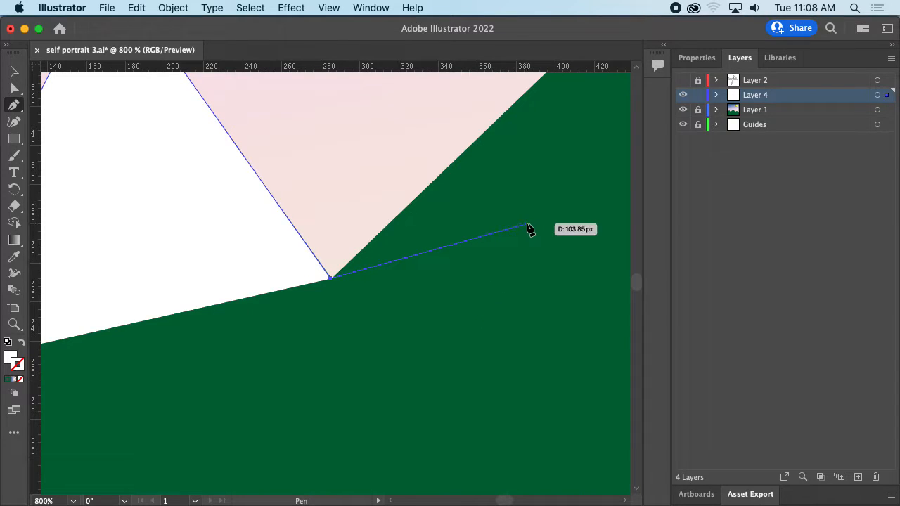
drag(530, 229, 394, 338)
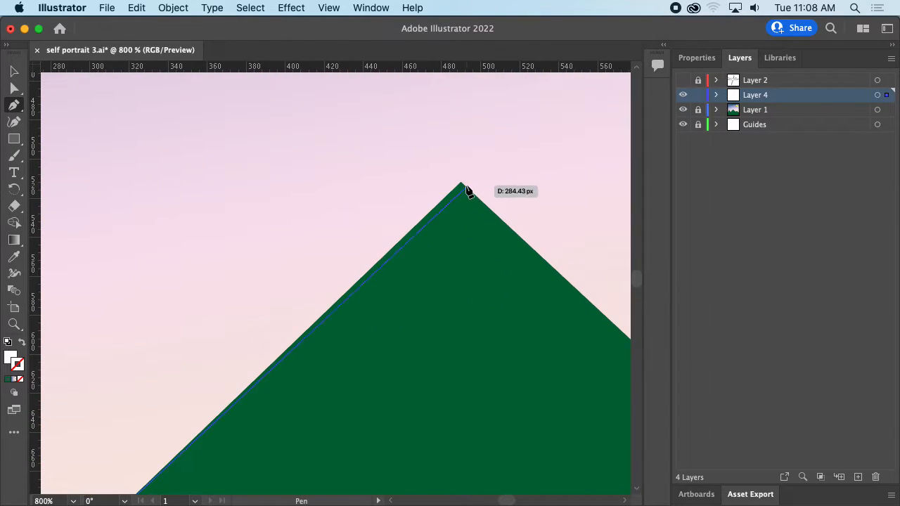
click(462, 185)
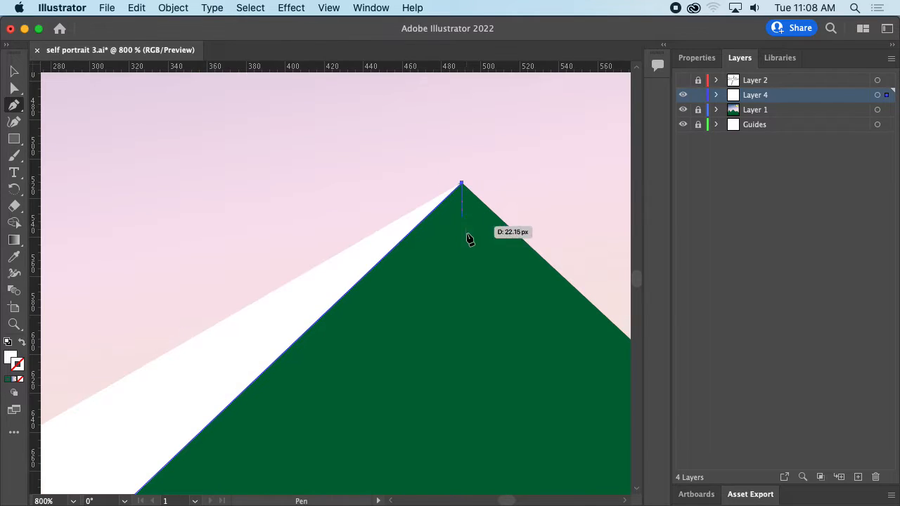
scroll(475, 300, down, 4)
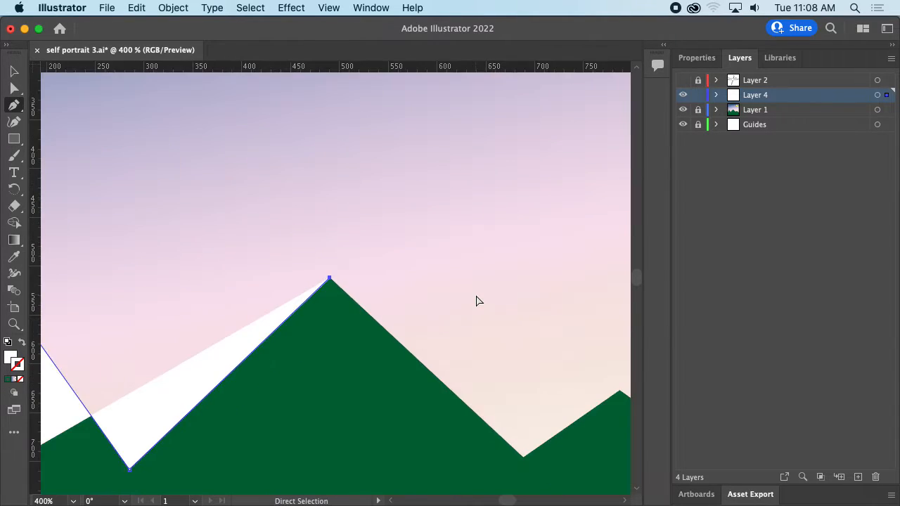
drag(364, 386, 458, 267)
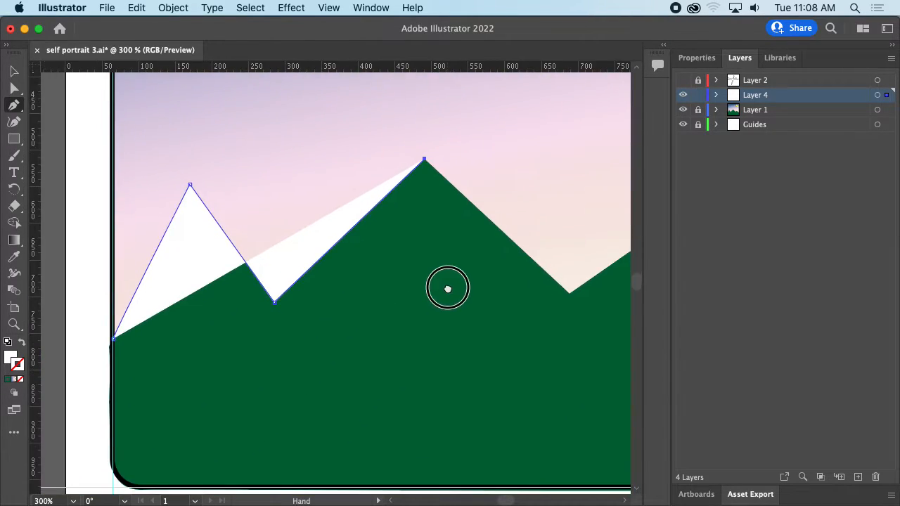
click(571, 294)
Extend the pen path over the small right mountain's peak and down its slope to the right frame edge
drag(542, 315, 437, 318)
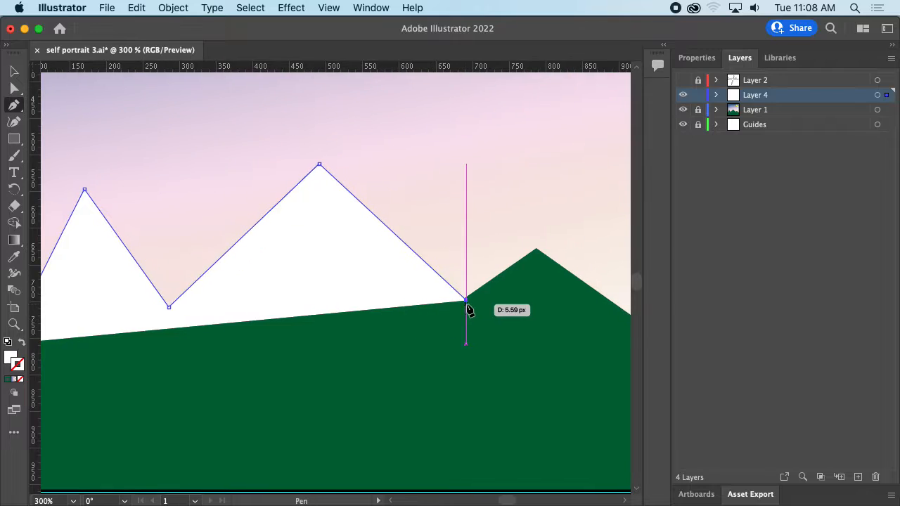
key(super+equal)
key(super+equal)
key(super+equal)
key(super+equal)
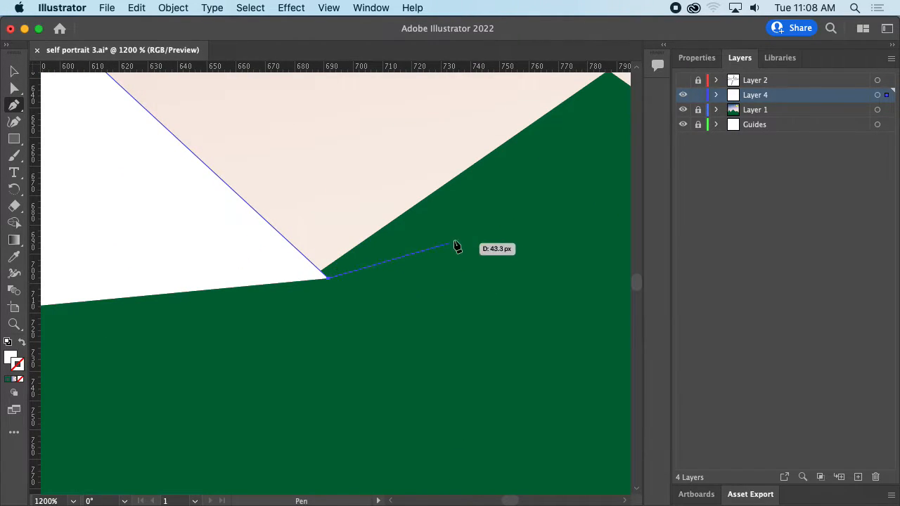
scroll(430, 260, right, 3)
scroll(430, 259, up, 2)
click(540, 126)
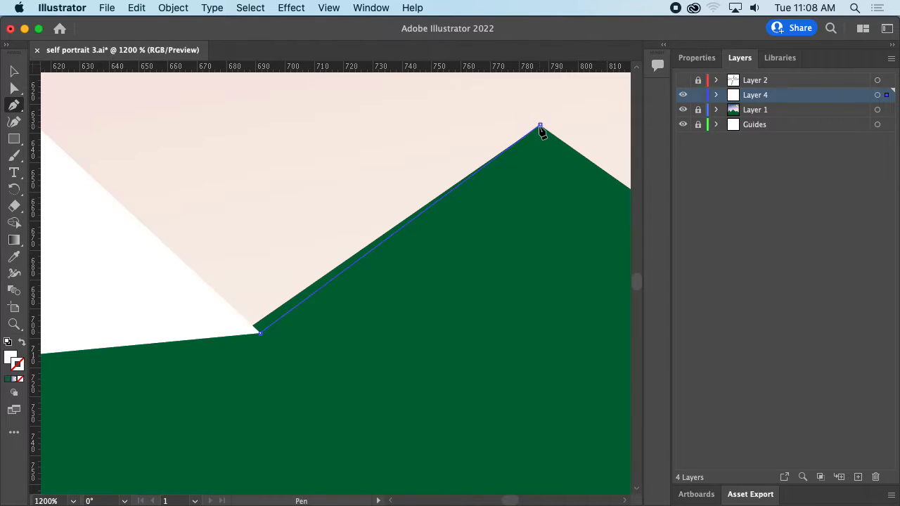
drag(512, 262, 154, 203)
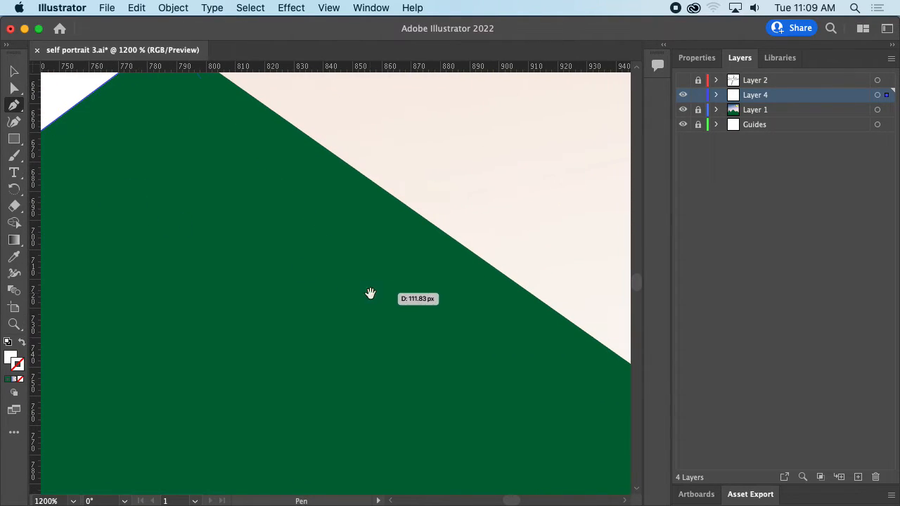
drag(370, 293, 190, 214)
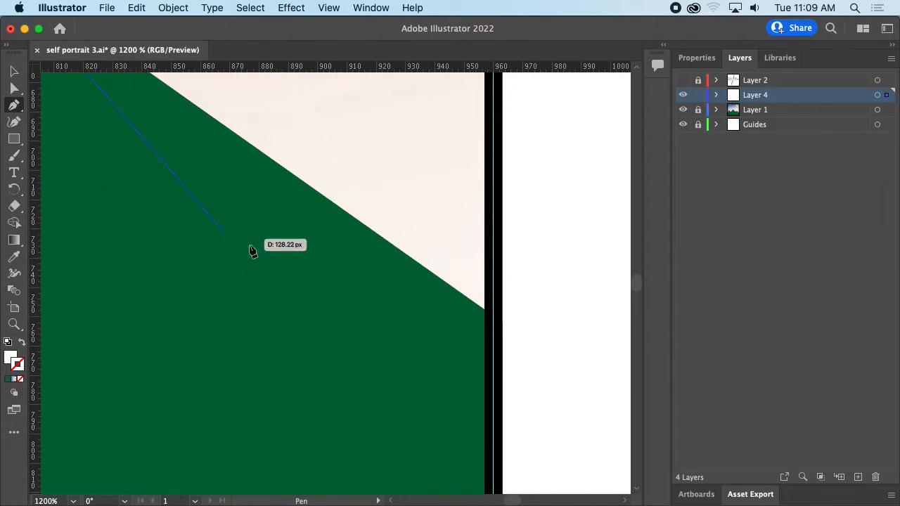
click(492, 313)
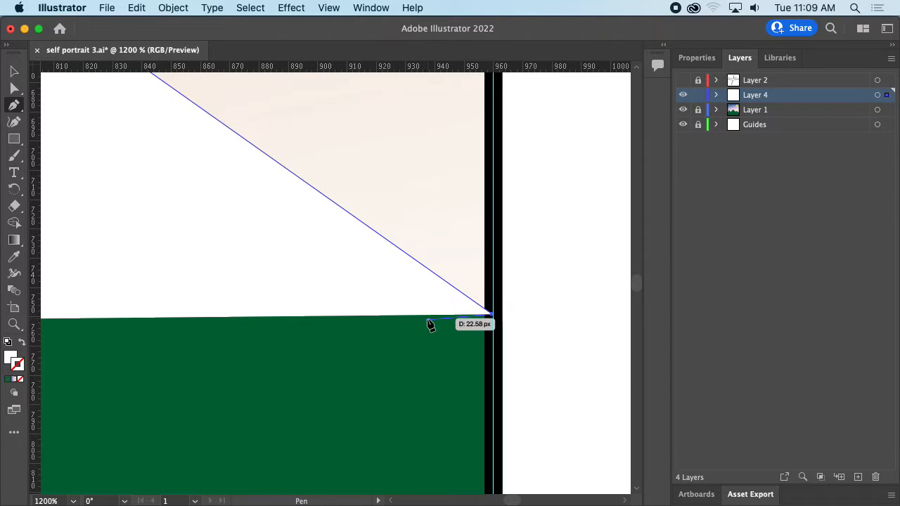
Start the snow's lower edge with a rounded curve from the right frame edge down and inward across the green
key(super+minus)
key(super+minus)
key(super+minus)
drag(159, 343, 474, 394)
key(super+minus)
key(super+minus)
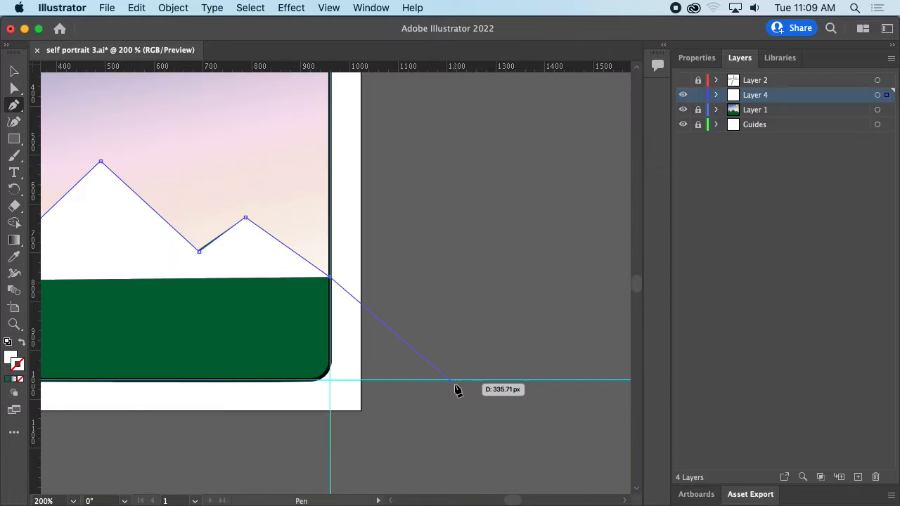
drag(286, 345, 595, 341)
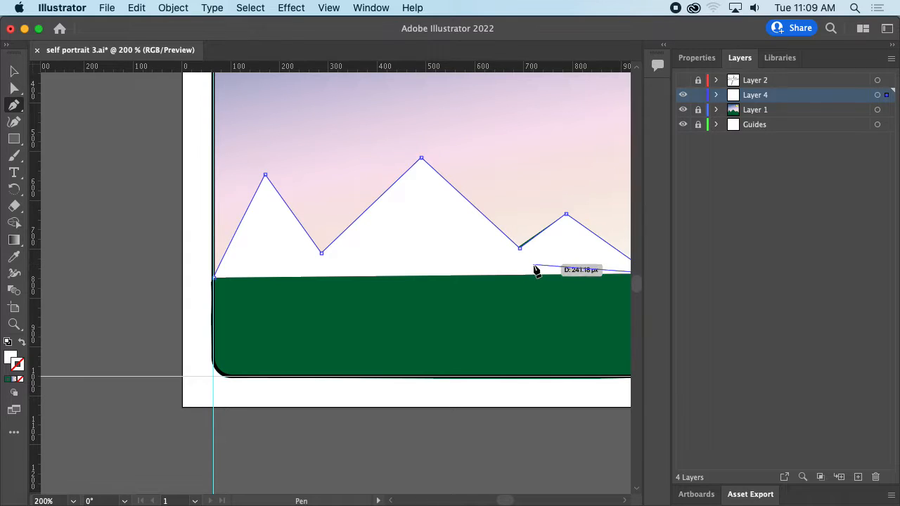
drag(565, 307, 486, 299)
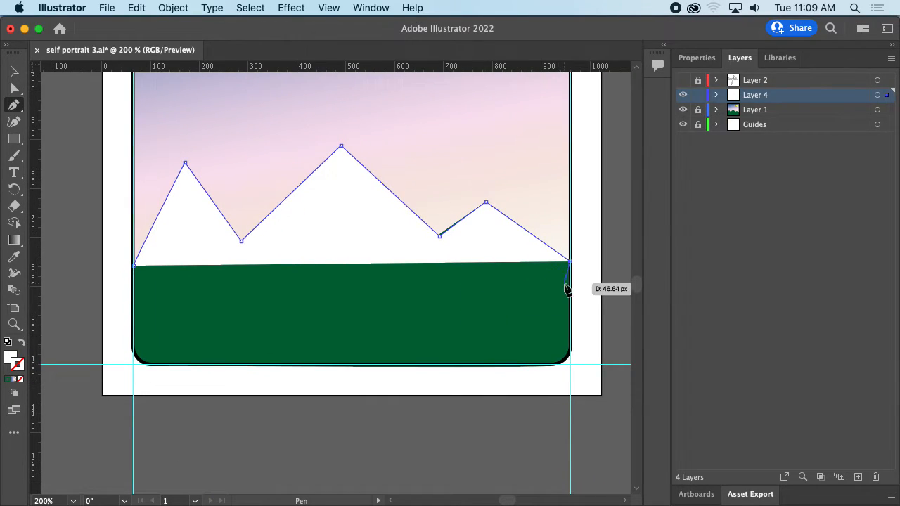
key(super+equal)
key(super+equal)
key(super+equal)
key(super+equal)
key(super+equal)
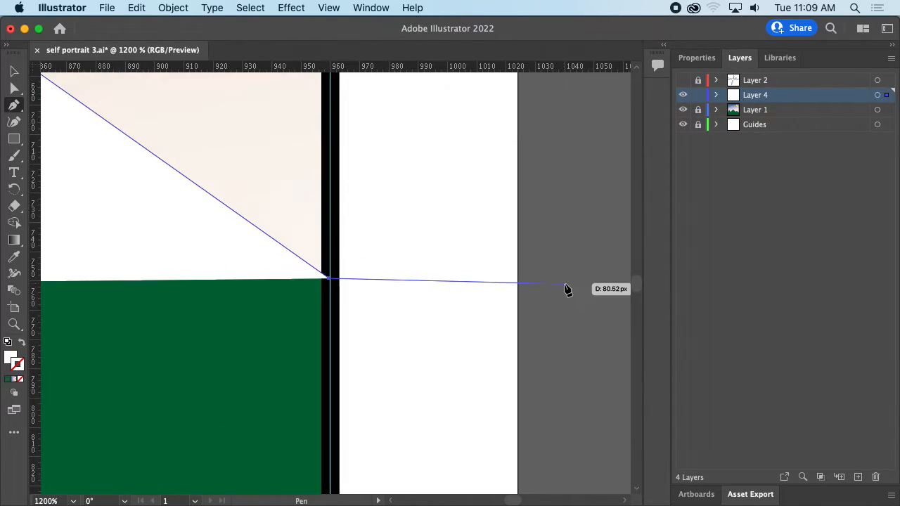
scroll(369, 293, left, 5)
scroll(370, 293, down, 3)
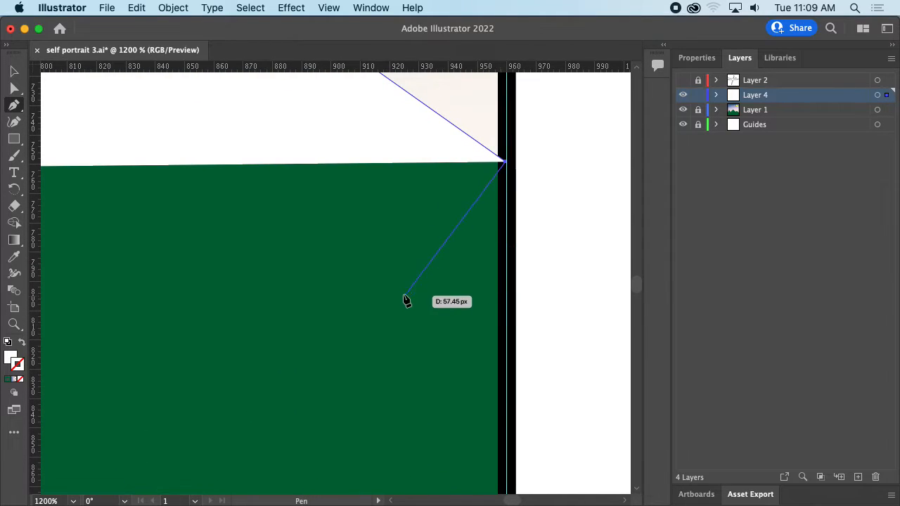
drag(396, 302, 285, 320)
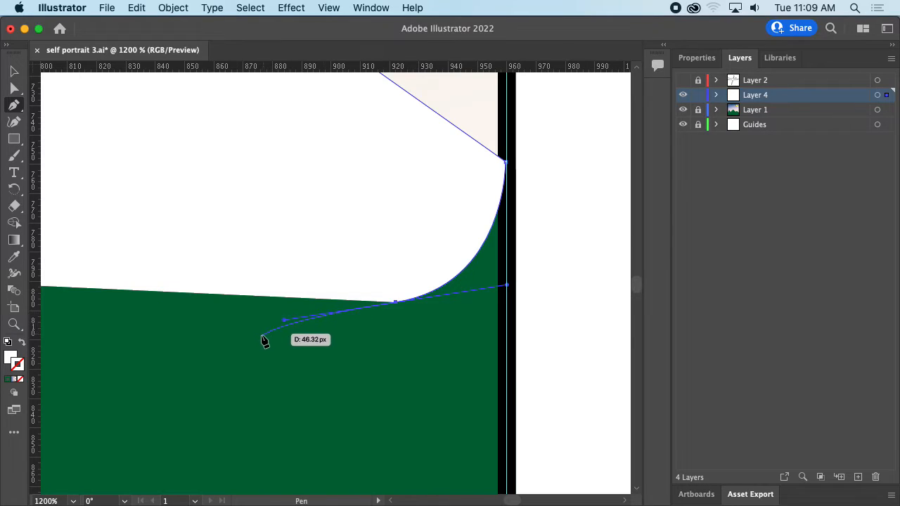
Extend the snow's lower edge leftward with a shallow curved trough and a crest beneath the small right mountain
key(space)
drag(239, 339, 393, 302)
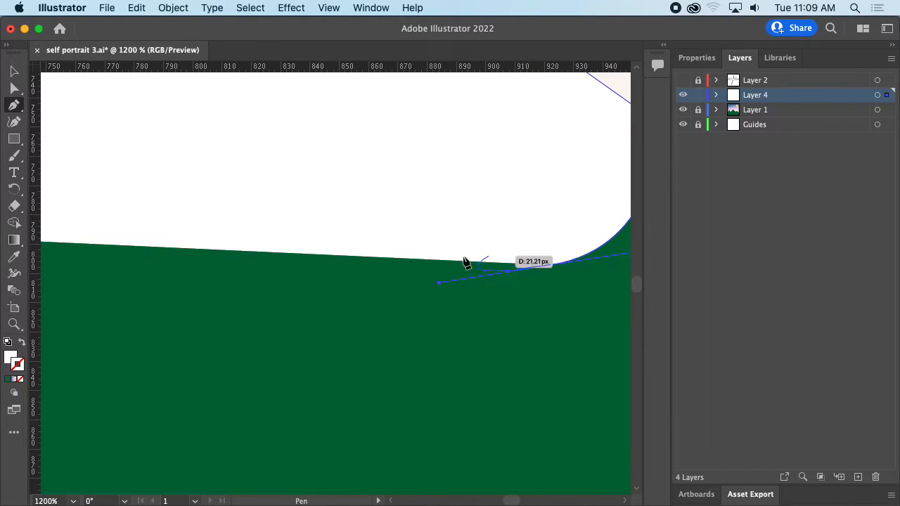
drag(235, 288, 144, 267)
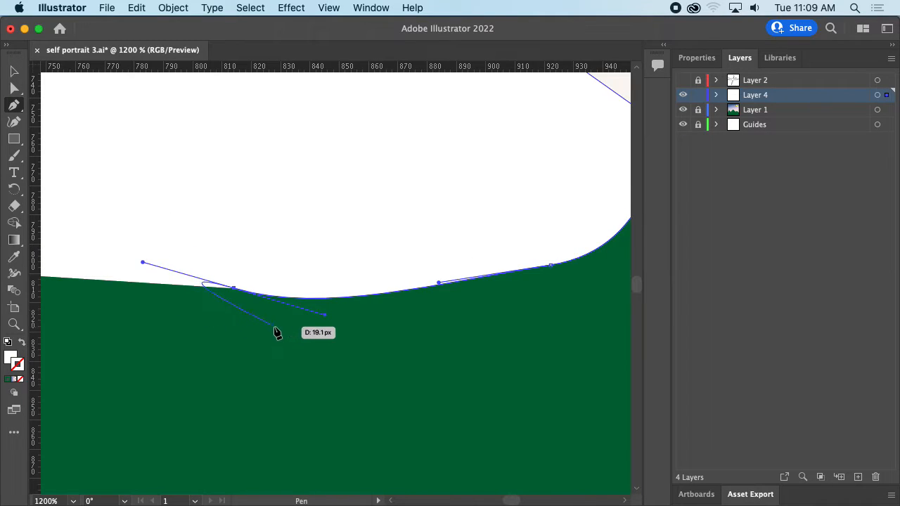
key(super+minus)
key(super+minus)
key(super+minus)
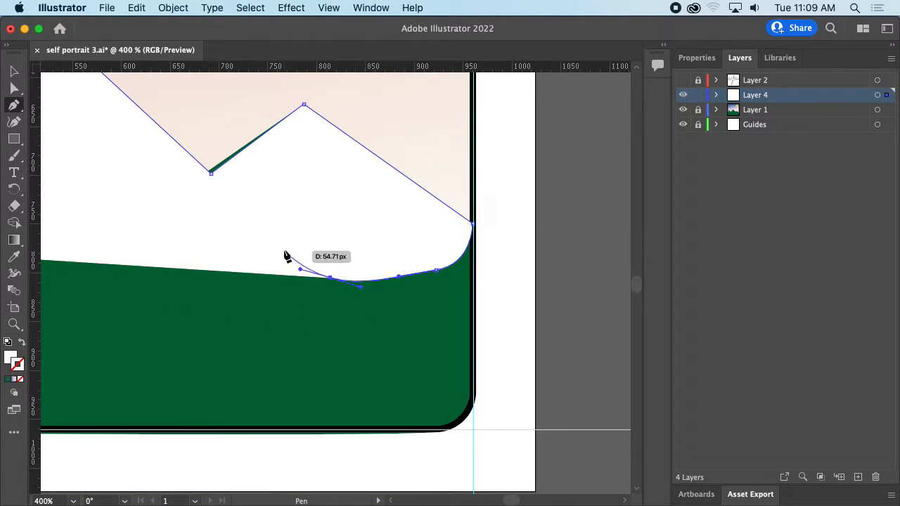
drag(247, 233, 215, 238)
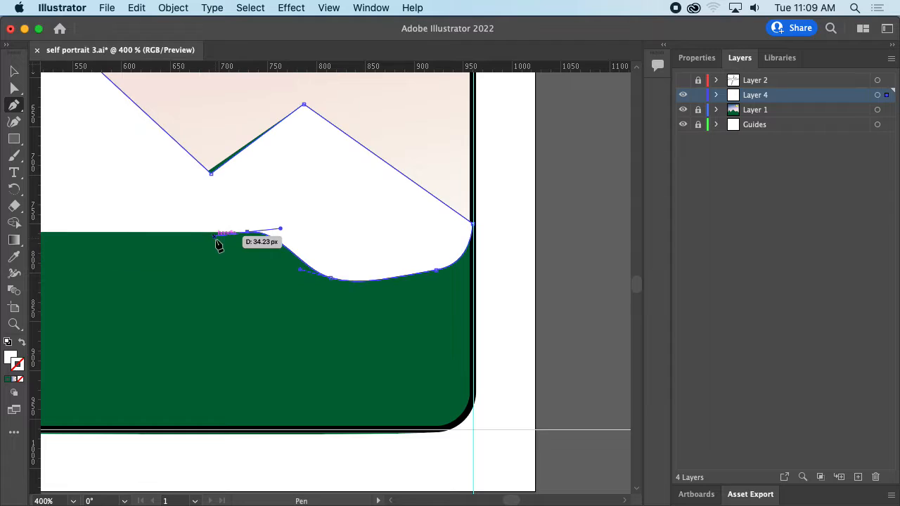
Continue the wavy lower edge with a trough, a rounded crest and another trough below the second valley and middle mountain
drag(209, 271, 296, 265)
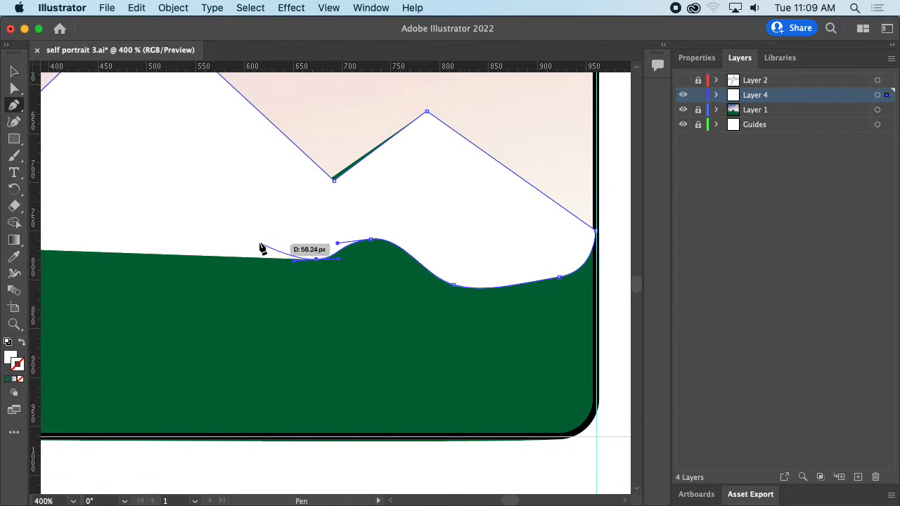
drag(232, 240, 197, 239)
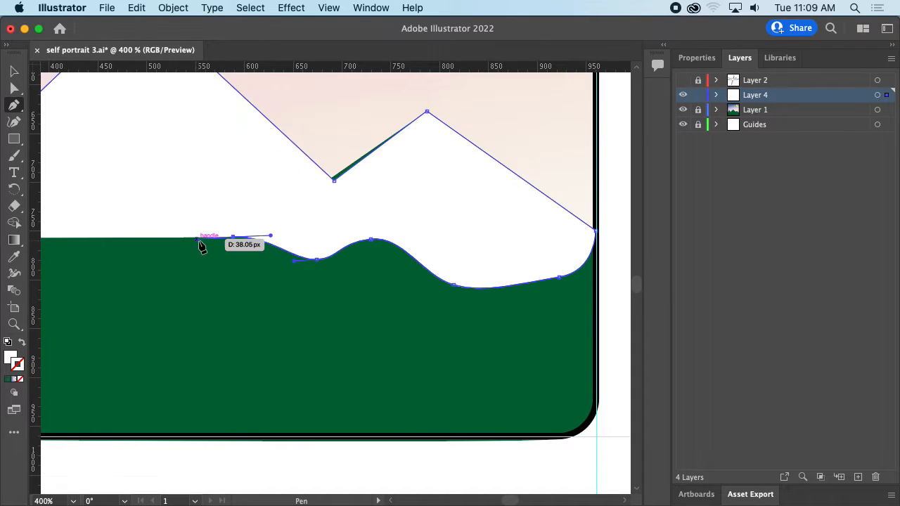
key(space)
drag(227, 282, 372, 302)
click(324, 289)
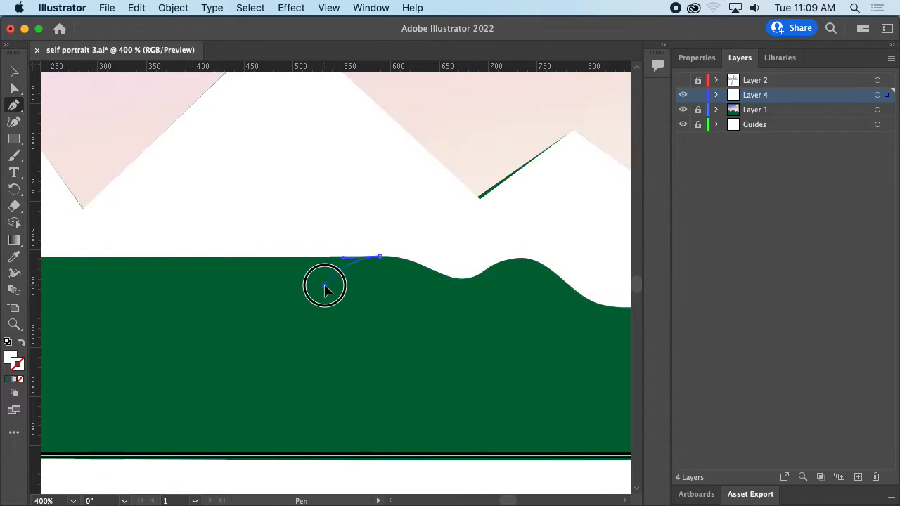
drag(295, 288, 354, 282)
Add another smooth crest and trough to the snow's lower edge between the middle mountain and the first valley
key(space)
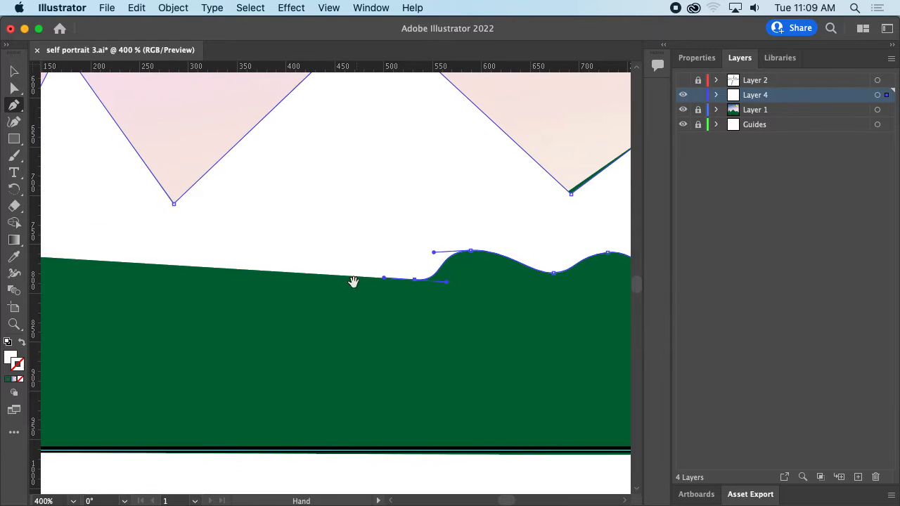
drag(319, 249, 284, 261)
key(space)
drag(270, 293, 360, 292)
mouse_move(305, 282)
mouse_down()
mouse_move(261, 283)
mouse_move(321, 278)
mouse_up()
key(space)
Finish the wavy edge with a crest and trough below the first mountain and close the path at the left frame edge
drag(289, 244, 267, 260)
key(space)
drag(215, 269, 316, 257)
key(space)
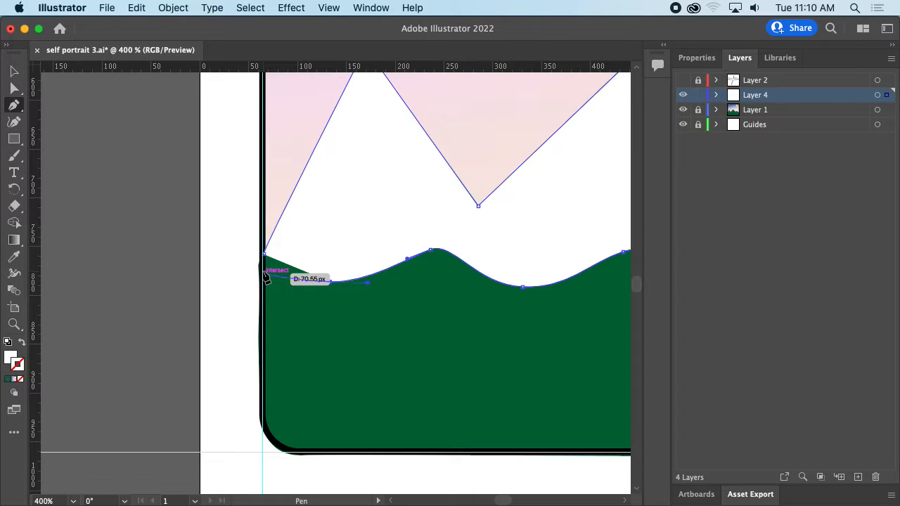
click(265, 275)
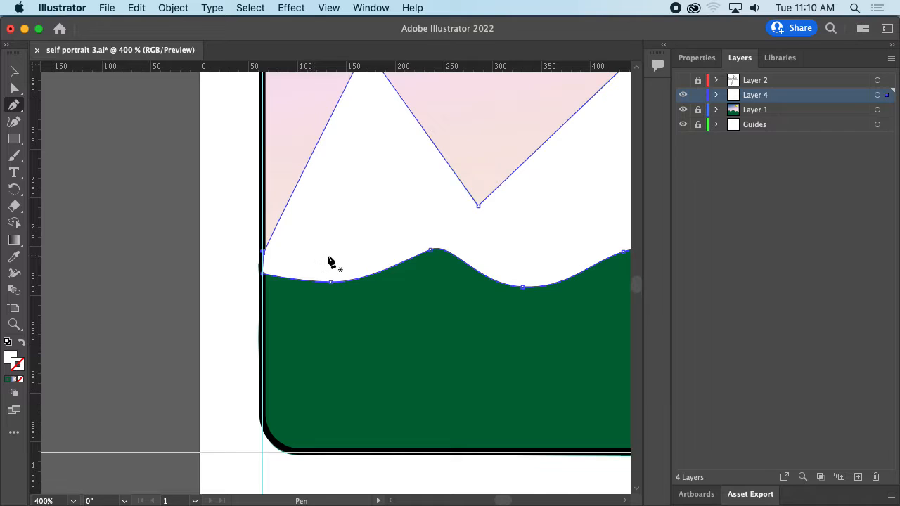
With Direct Selection, move the snow shape's upper-left corner anchor onto the vertical guide inside the black frame
key(a)
scroll(277, 263, up, 5)
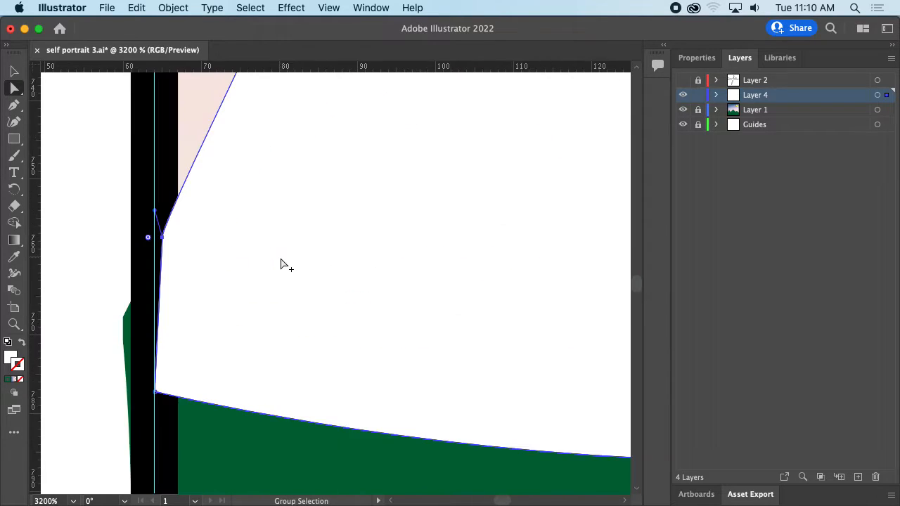
scroll(270, 262, down, 2)
drag(244, 247, 354, 243)
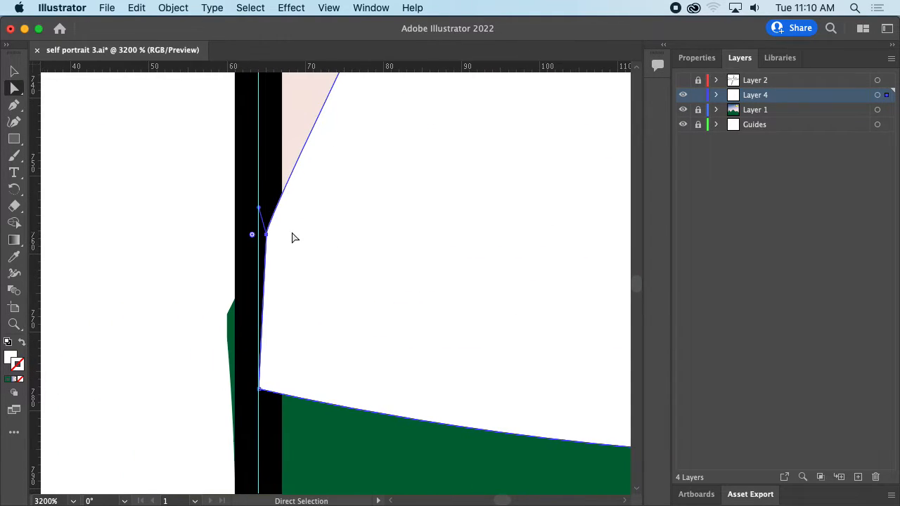
drag(265, 235, 260, 254)
Adjust the snow outline at the second valley to cover the green sliver along the right mountain's slope
scroll(410, 277, down, 8)
scroll(422, 279, right, 5)
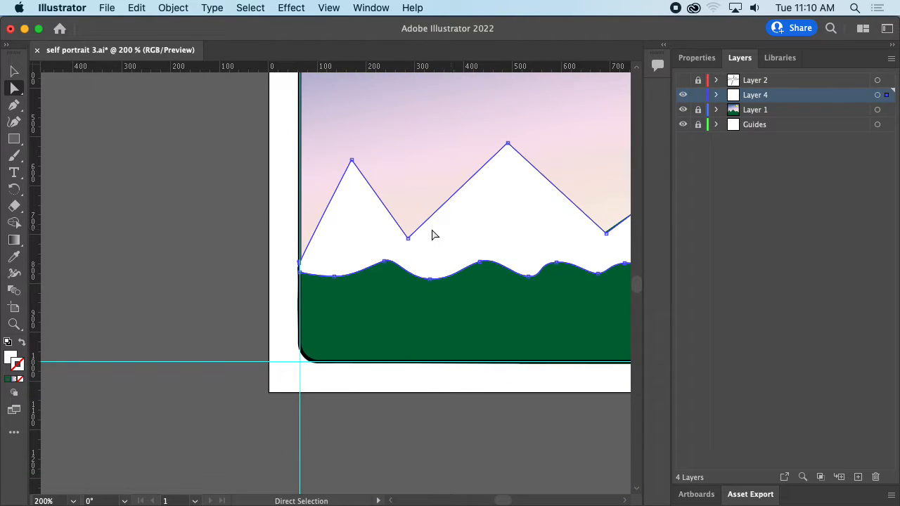
scroll(436, 246, up, 3)
scroll(373, 235, right, 3)
scroll(480, 323, down, 2)
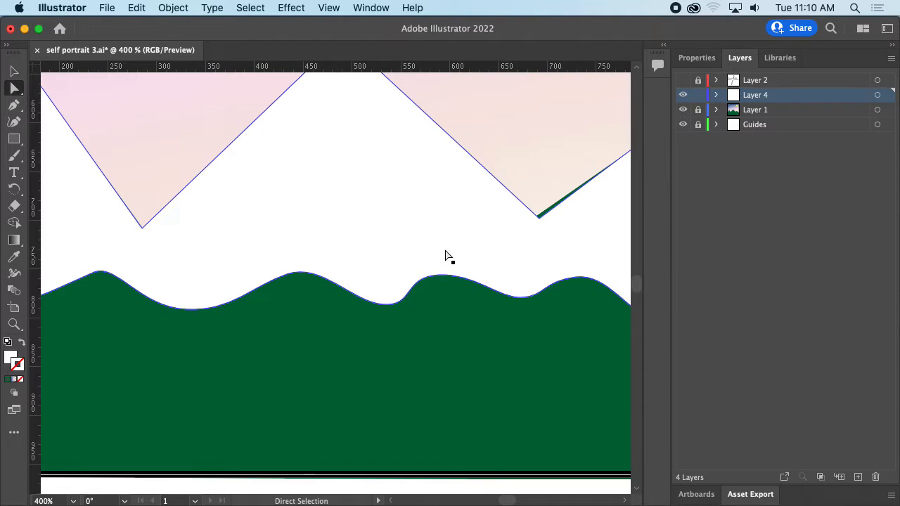
key(space)
drag(528, 234, 457, 244)
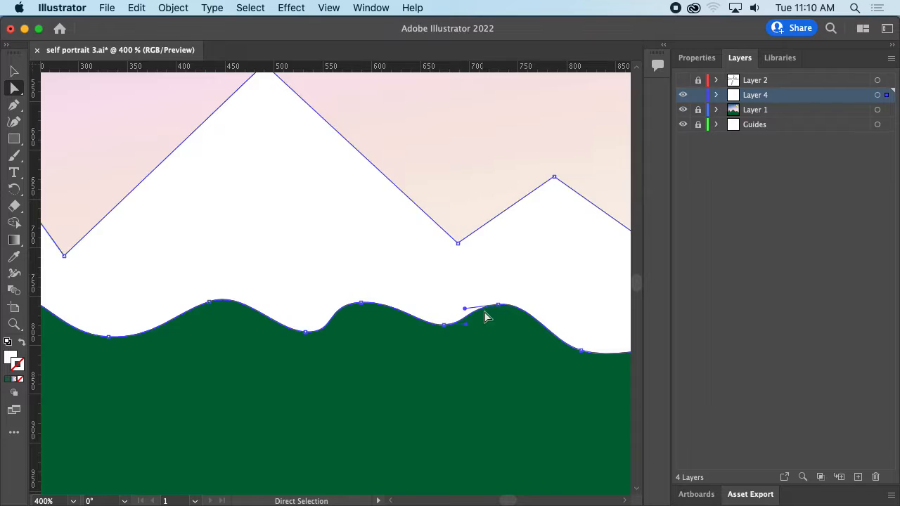
Raise the wave crest beneath the right mountain, reshape the curve beside it, and shift the trough below the middle mountain leftward
drag(497, 304, 507, 291)
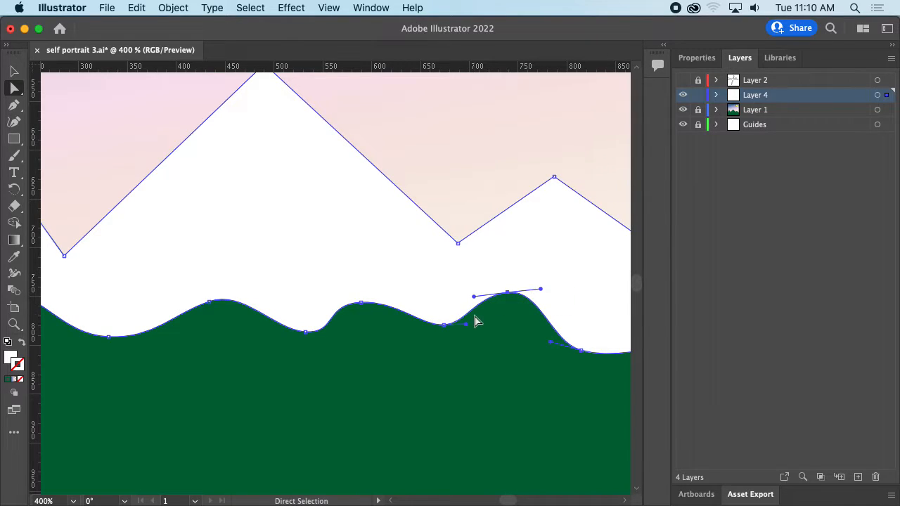
drag(469, 326, 485, 341)
scroll(494, 337, down, 2)
scroll(483, 344, up, 1)
scroll(482, 343, up, 2)
scroll(485, 343, down, 2)
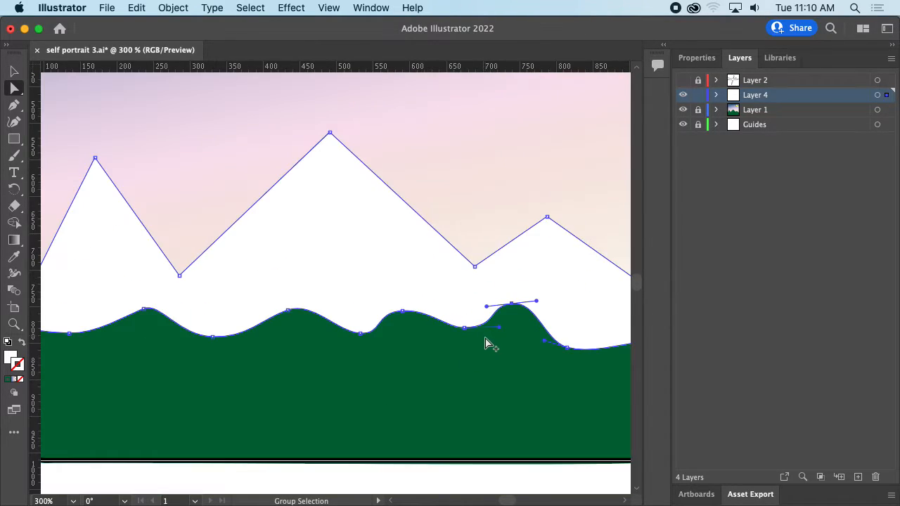
drag(360, 334, 346, 336)
scroll(452, 341, down, 4)
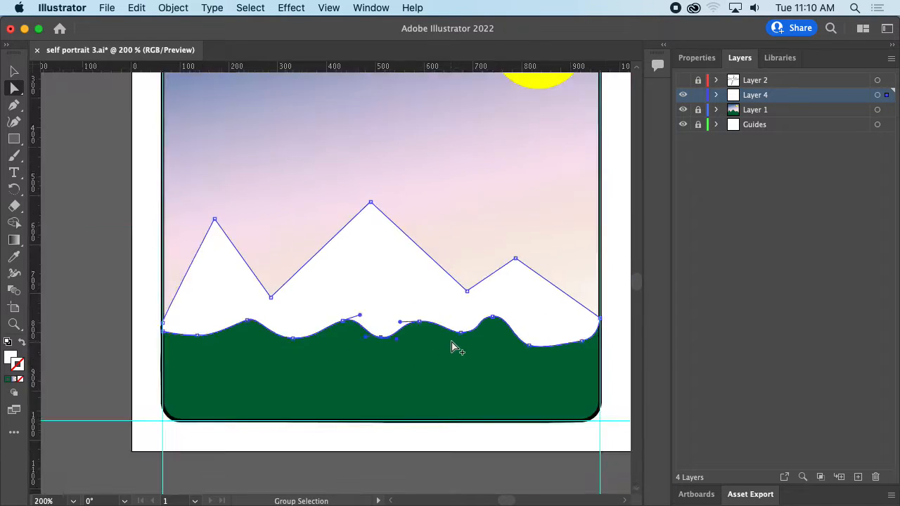
Examine the snow shape's edges against the frame on both sides and its overall look in the illustration
click(530, 325)
scroll(524, 324, up, 6)
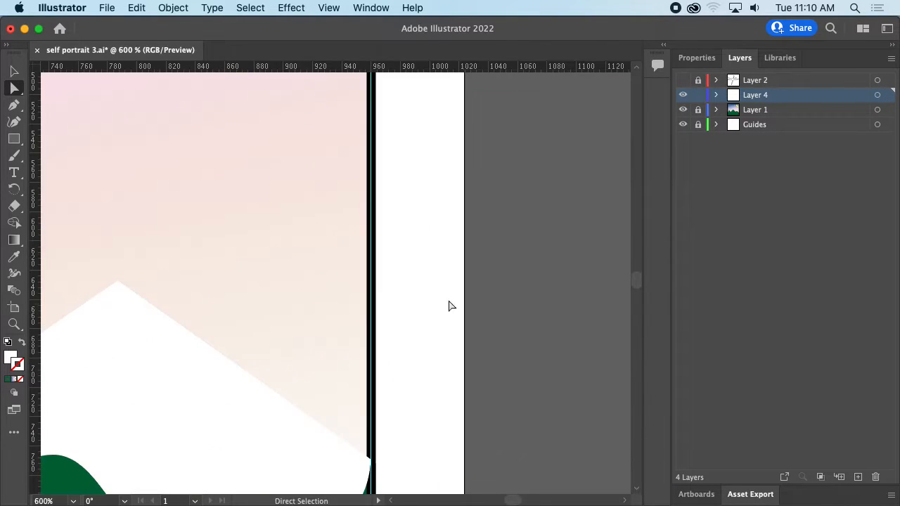
drag(384, 284, 566, 267)
drag(292, 269, 487, 270)
drag(368, 263, 562, 293)
drag(241, 223, 407, 298)
drag(429, 205, 426, 200)
key(super+0)
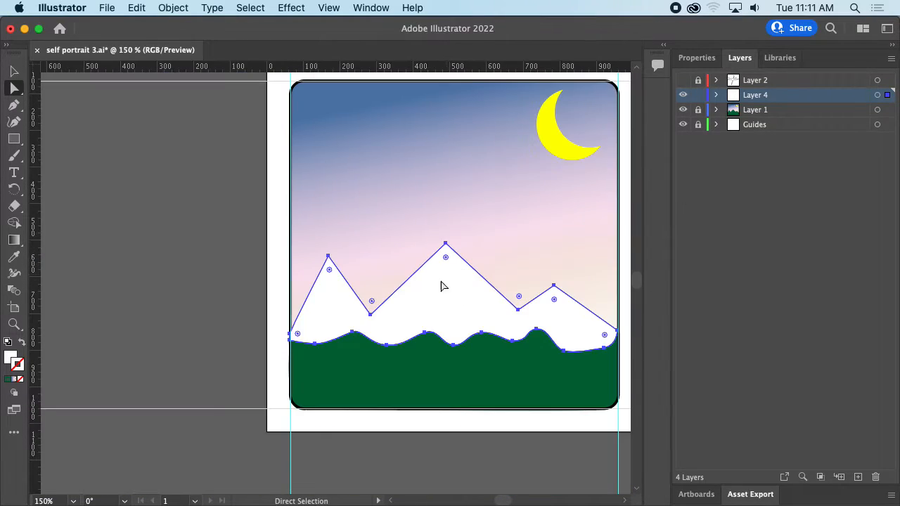
click(260, 271)
scroll(197, 303, up, 1)
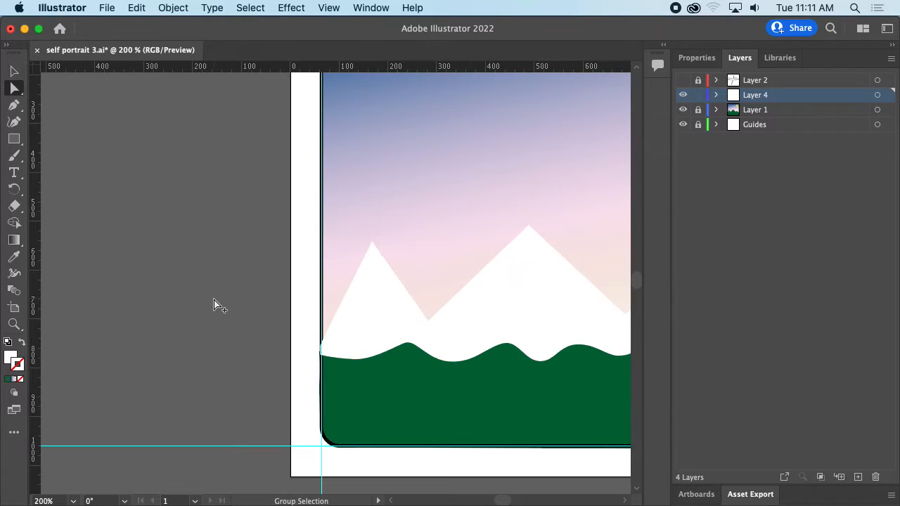
scroll(215, 305, down, 1)
Lower the wave crest beneath the right mountain and reshape the lower edge's trough near the right frame edge
drag(450, 373, 335, 335)
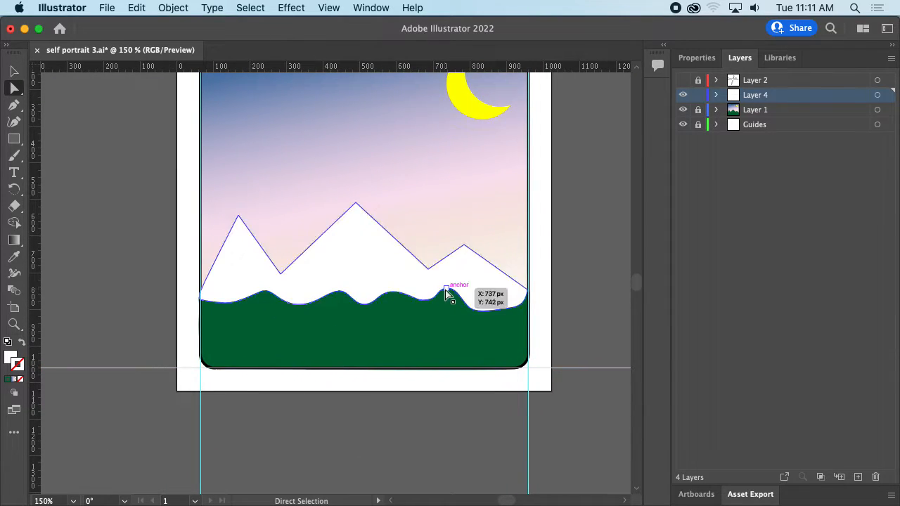
drag(447, 290, 509, 305)
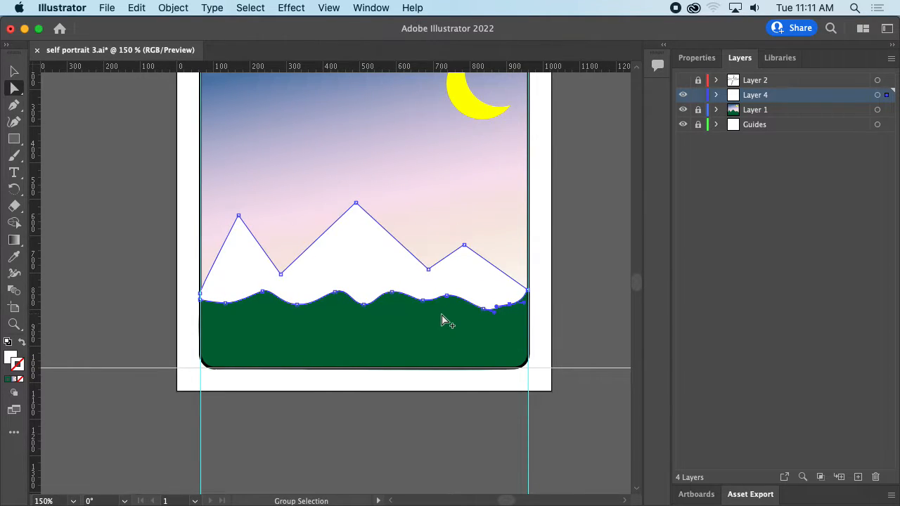
scroll(446, 317, up, 4)
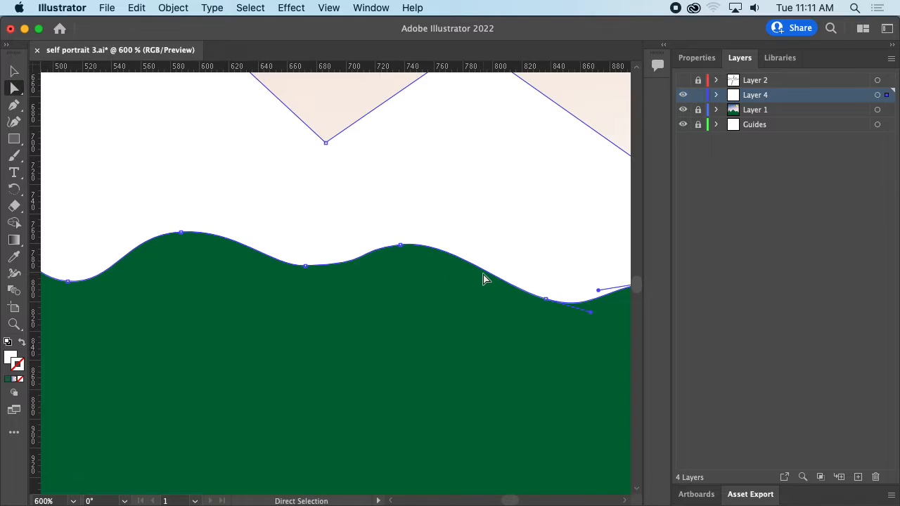
Try an extra dip on the slope below the right mountain with an added anchor point, and delete that point
click(19, 105)
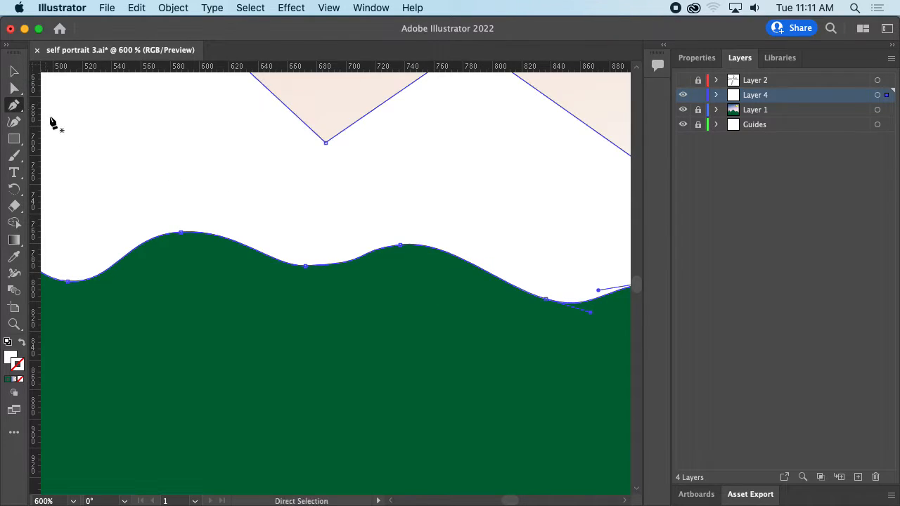
click(475, 267)
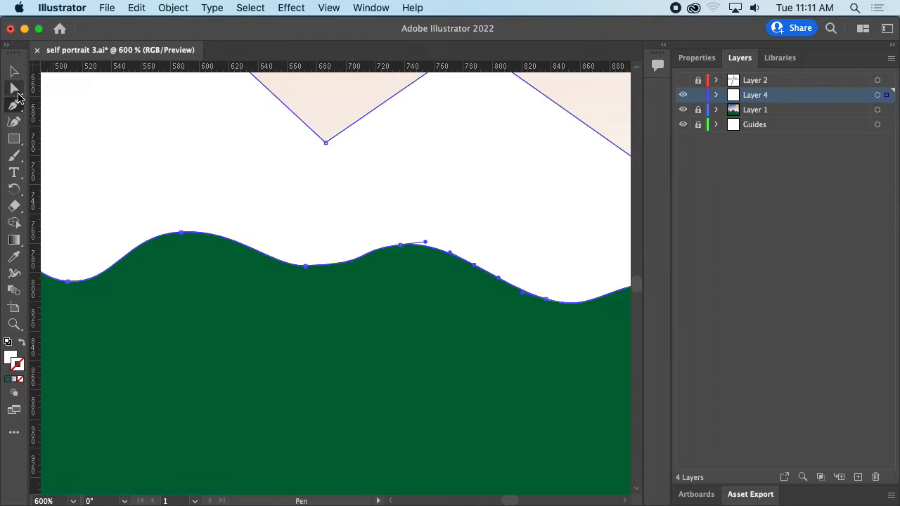
click(14, 88)
drag(473, 267, 492, 276)
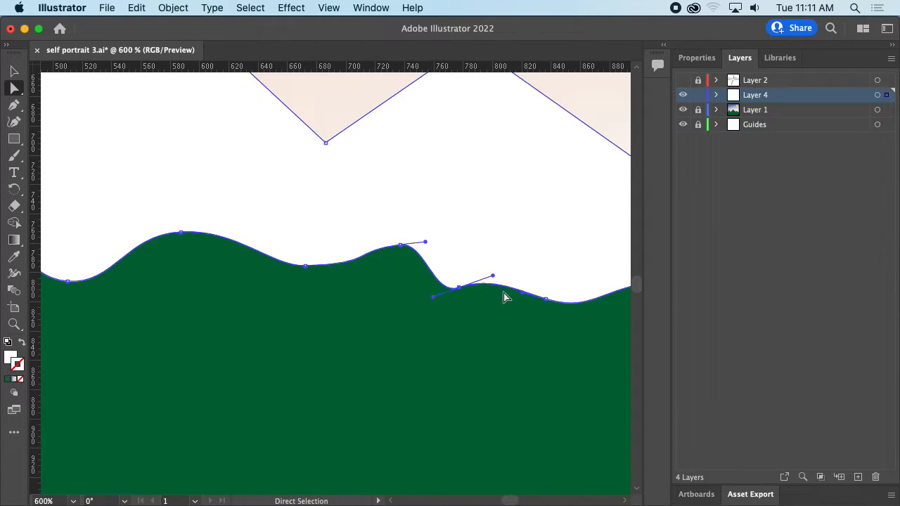
click(14, 104)
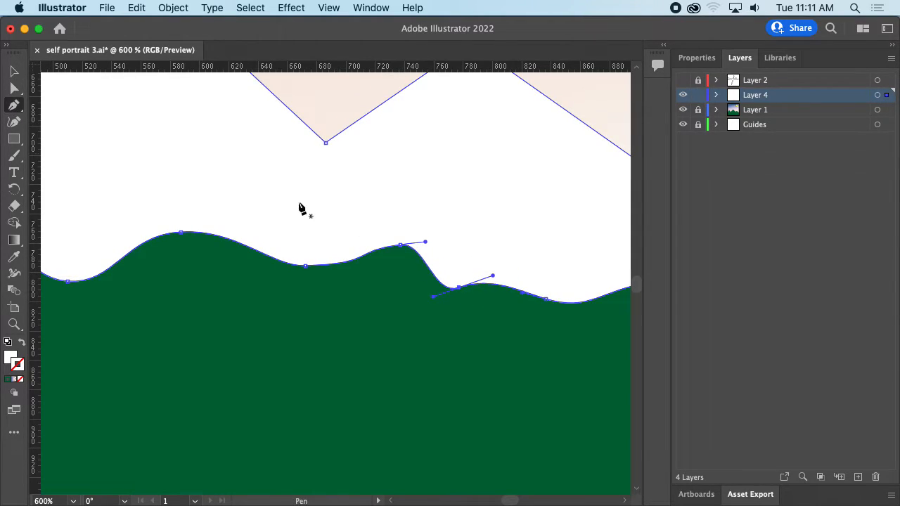
click(459, 288)
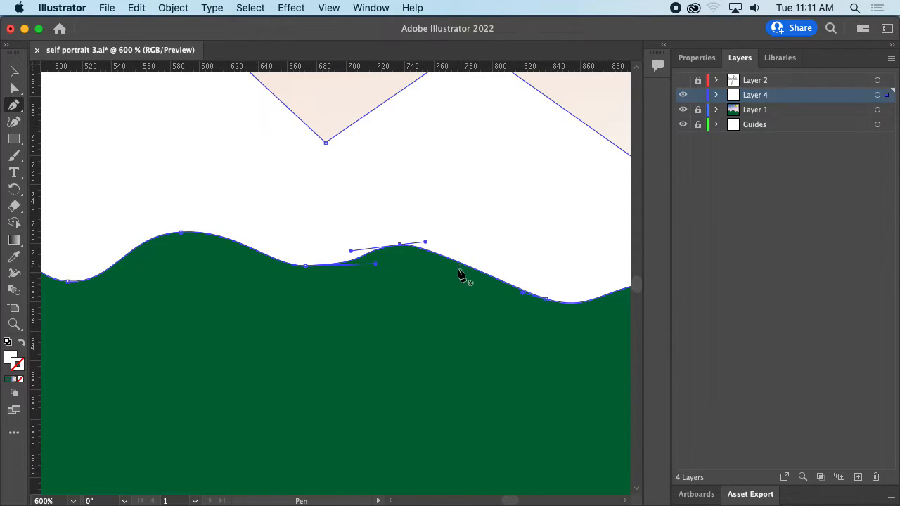
key(a)
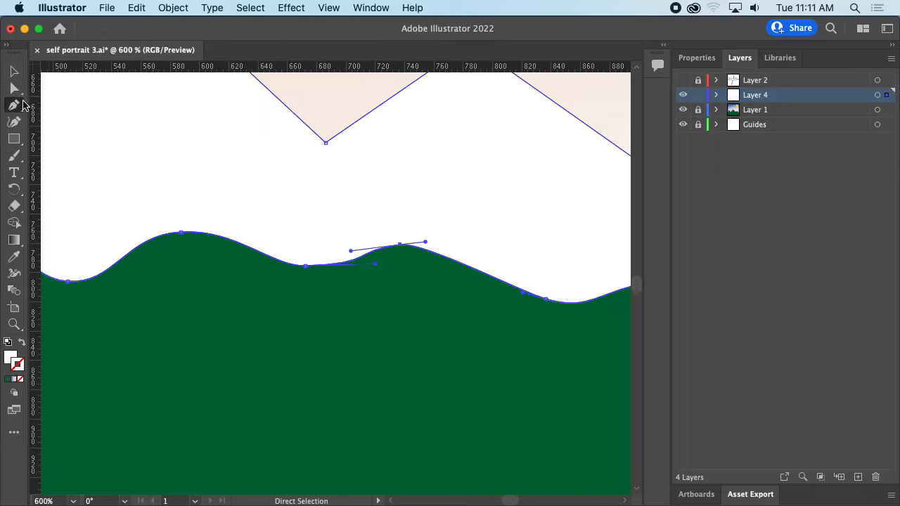
key(a)
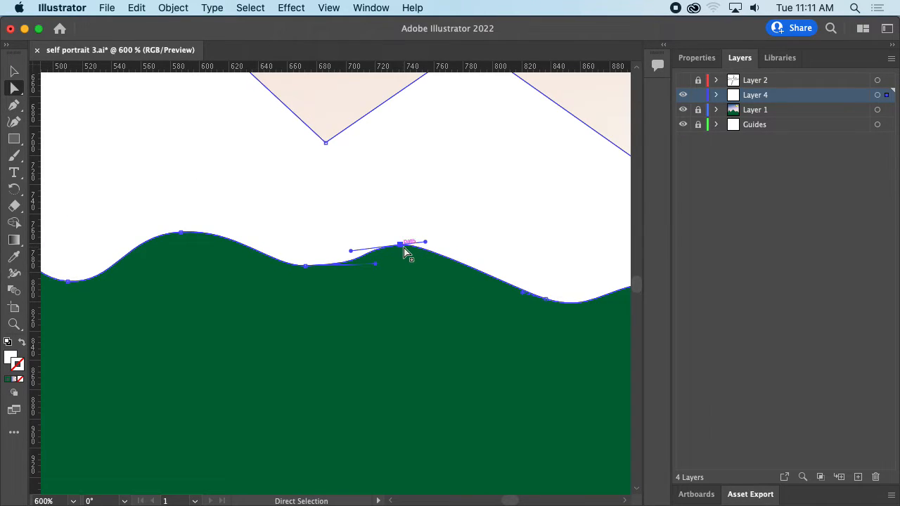
click(13, 104)
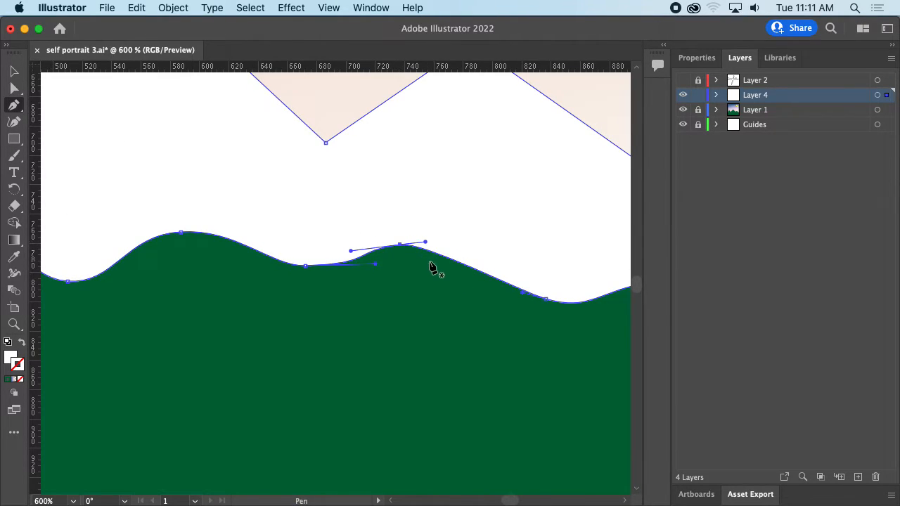
Raise the lower edge's anchor nearest the right frame edge and tilt its handles to form a small rounded crest
key(super+minus)
key(super+minus)
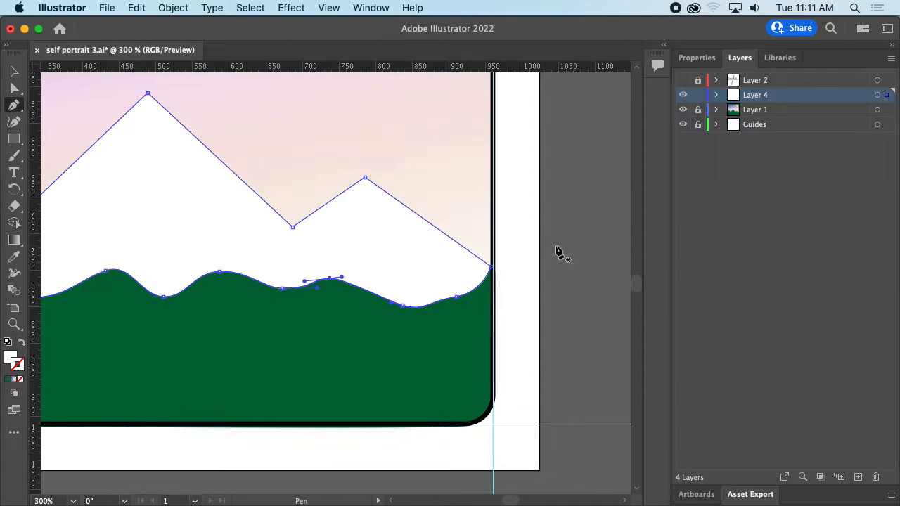
key(a)
drag(460, 298, 486, 292)
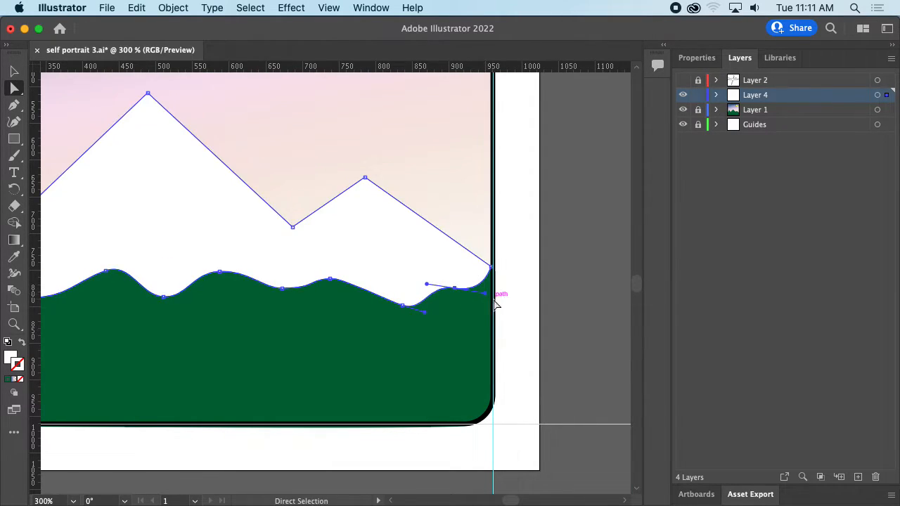
key(space)
drag(429, 321, 580, 326)
key(super+minus)
key(super+minus)
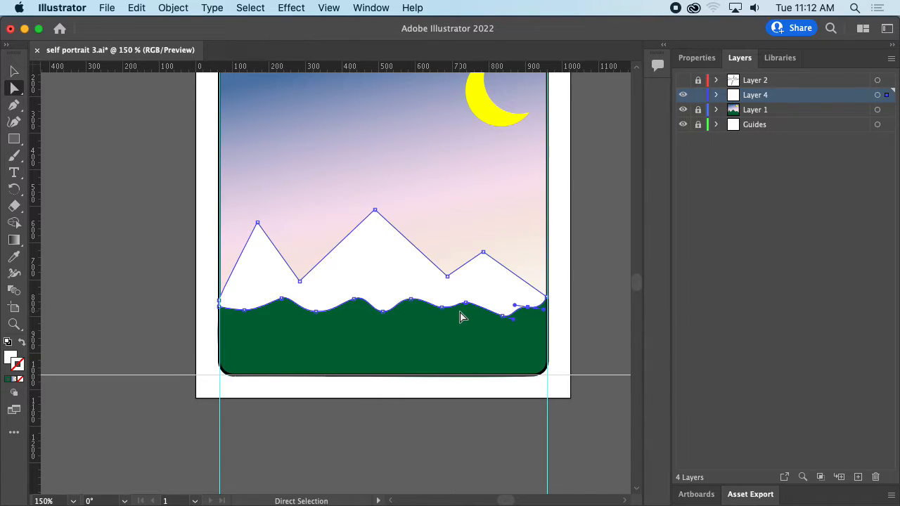
Lock Layer 4 and create a new layer named Clouds directly above it
drag(307, 151, 392, 228)
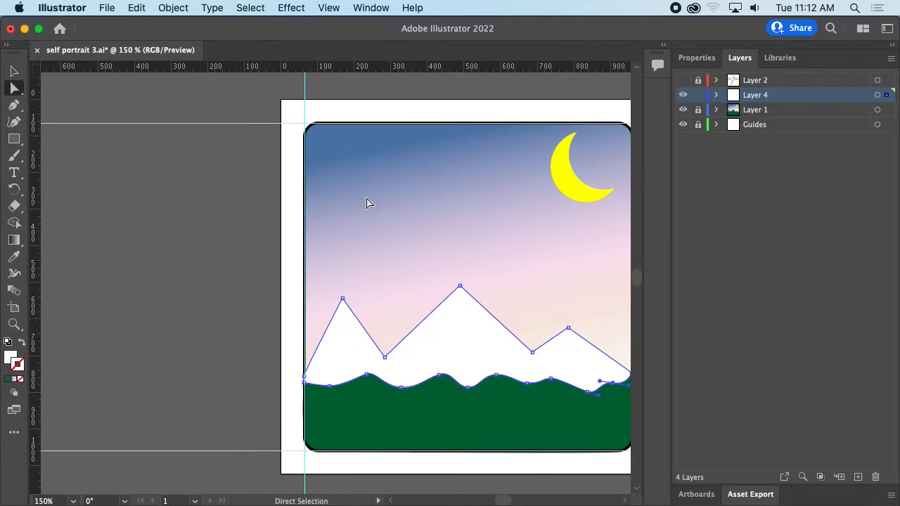
scroll(415, 186, up, 3)
scroll(422, 189, down, 1)
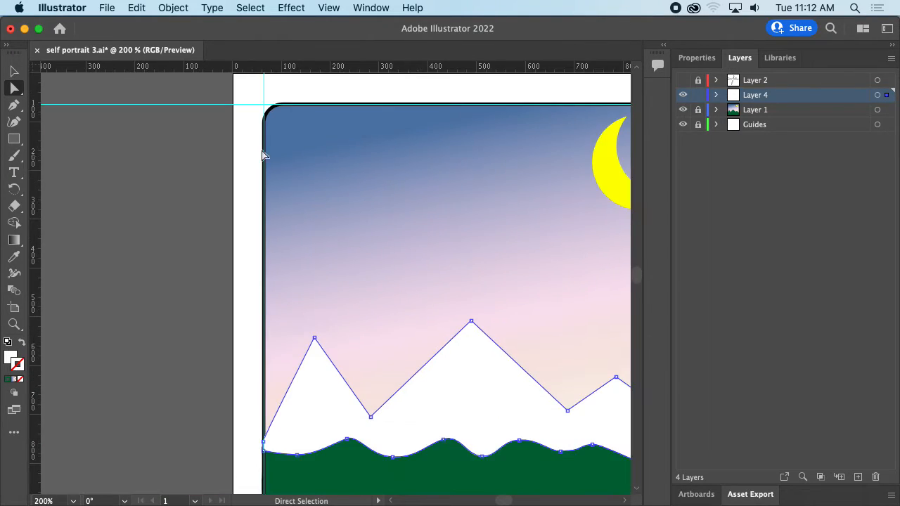
click(13, 126)
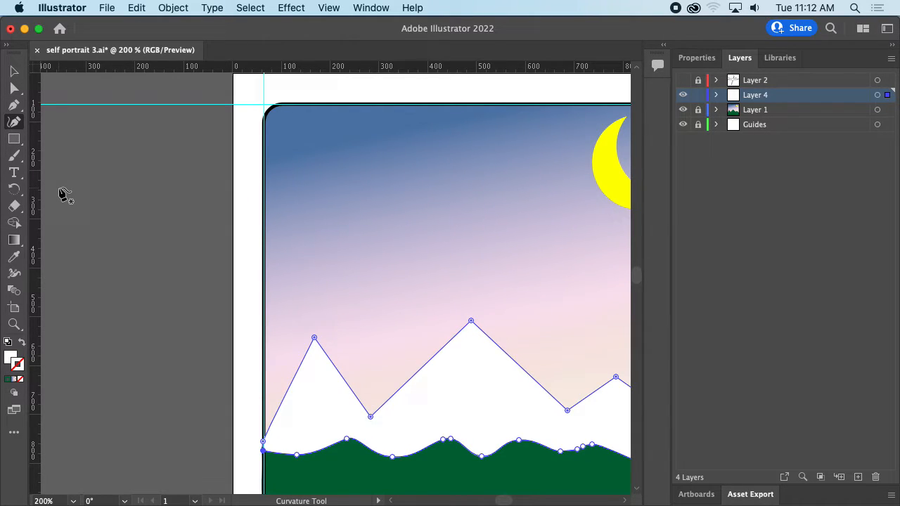
key(super)
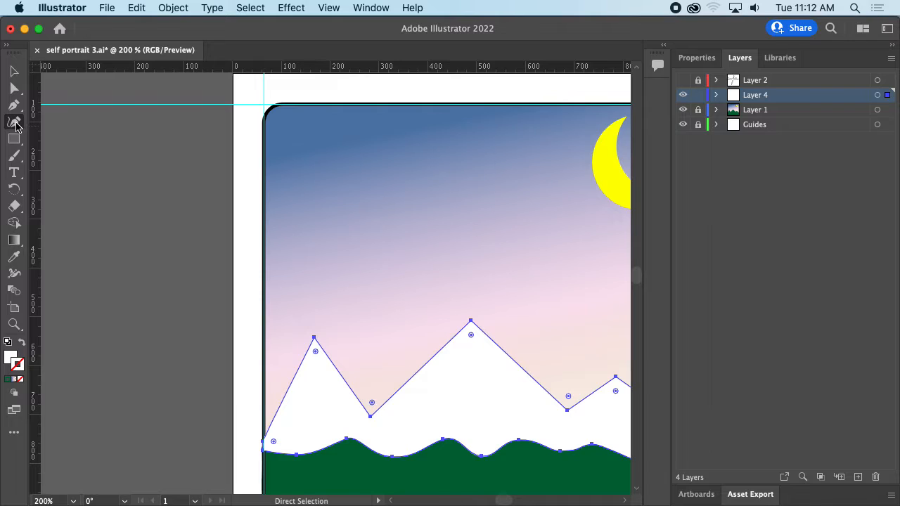
click(15, 125)
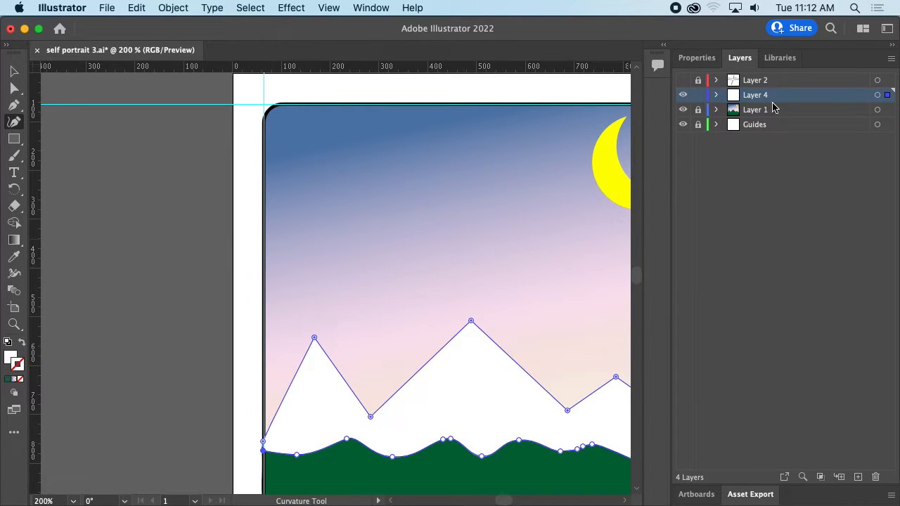
click(698, 96)
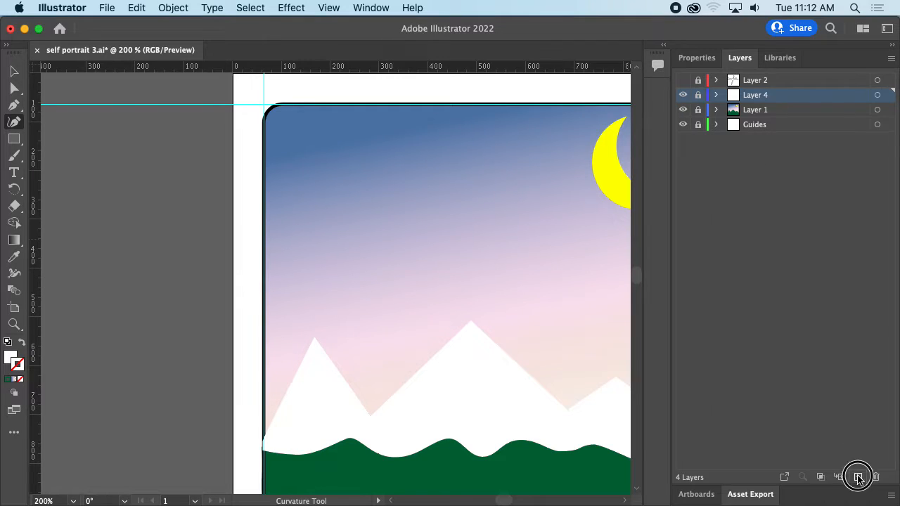
click(857, 477)
double_click(755, 95)
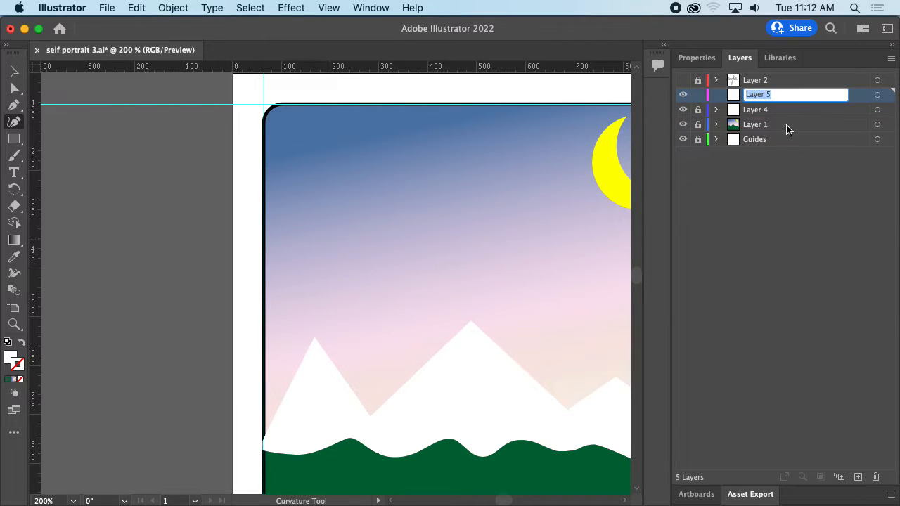
text(Clouds)
key(Return)
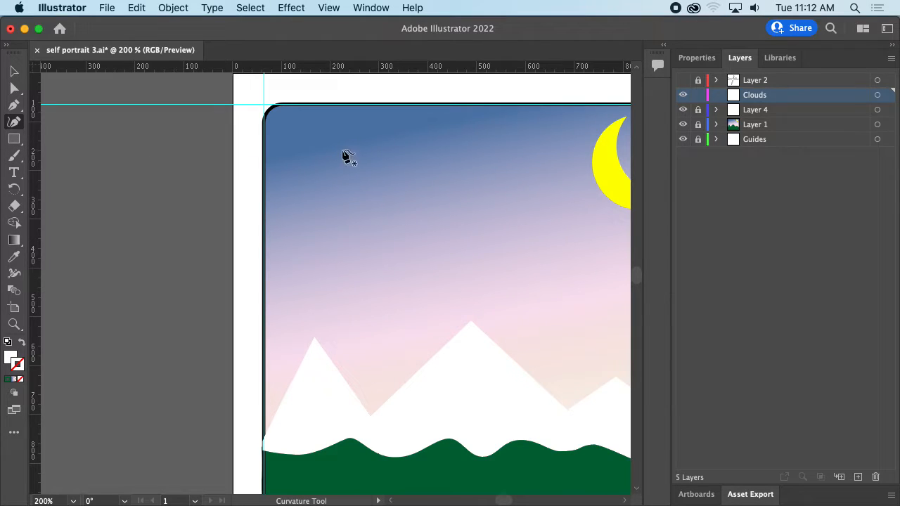
Draw a closed, curved white cloud shape in the upper-left sky with the Curvature tool
click(334, 139)
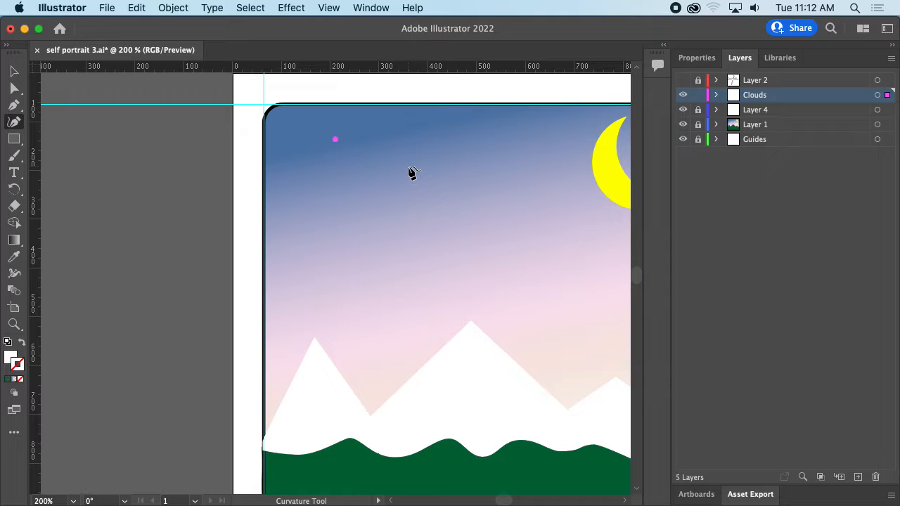
click(400, 160)
click(394, 188)
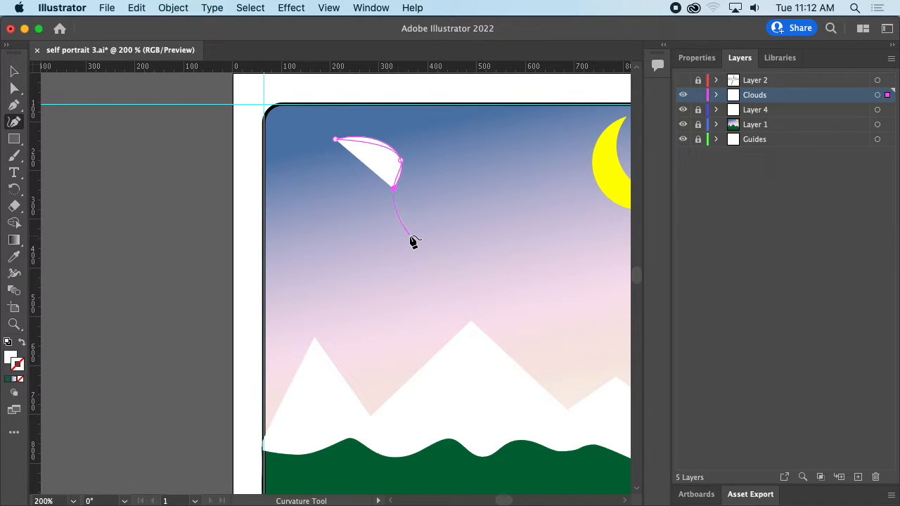
click(410, 235)
click(313, 236)
click(282, 188)
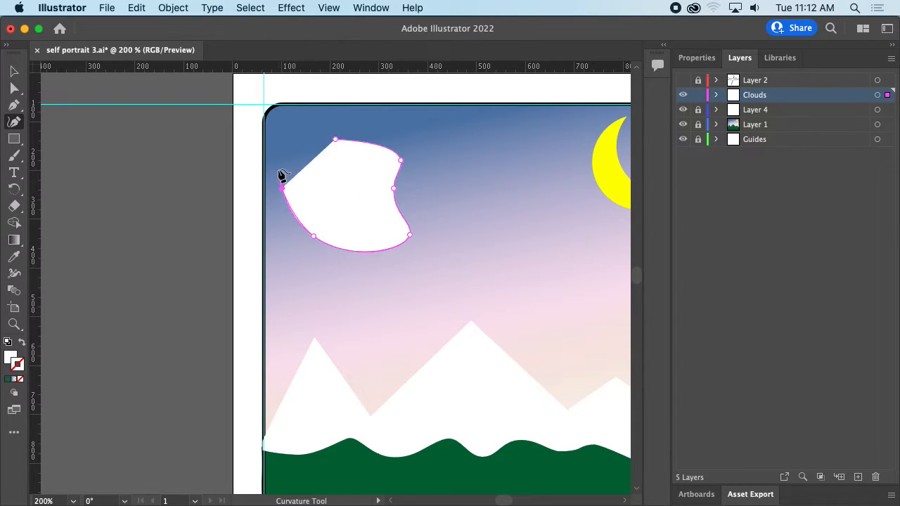
click(335, 140)
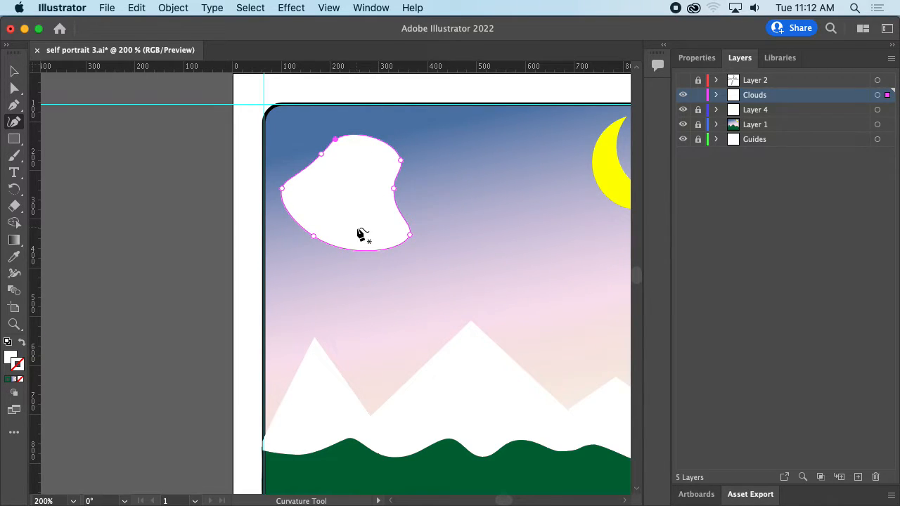
Reshape the cloud's left side into a hollow slope with a pointed lobe, and pull its lower-right tip outward and up
click(14, 88)
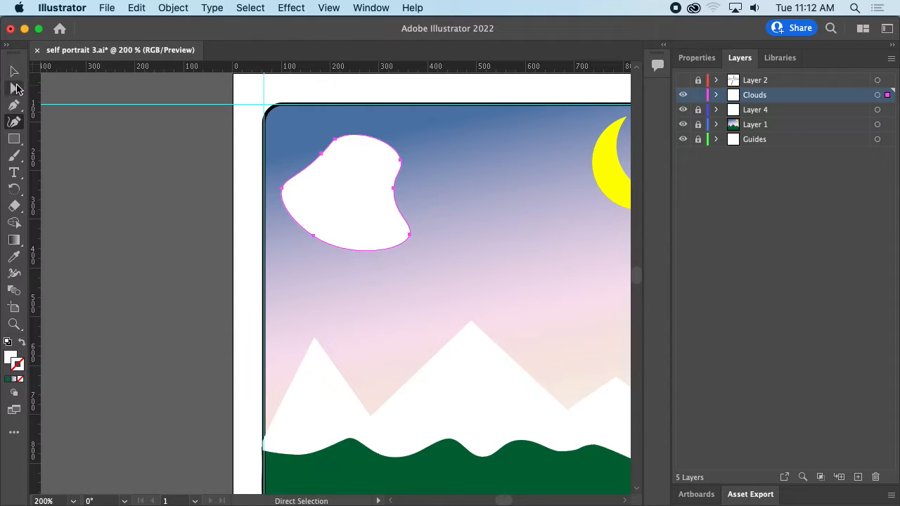
drag(327, 159, 342, 143)
click(327, 158)
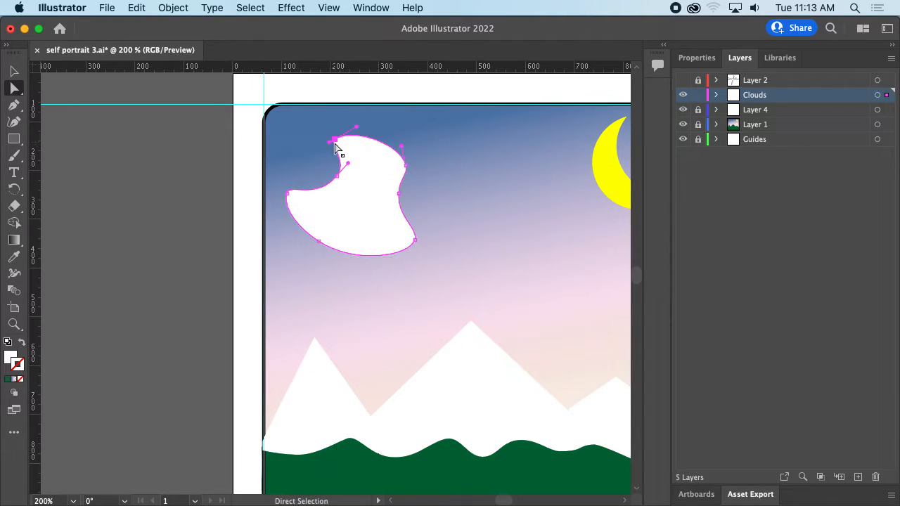
drag(344, 183, 280, 187)
drag(414, 239, 425, 225)
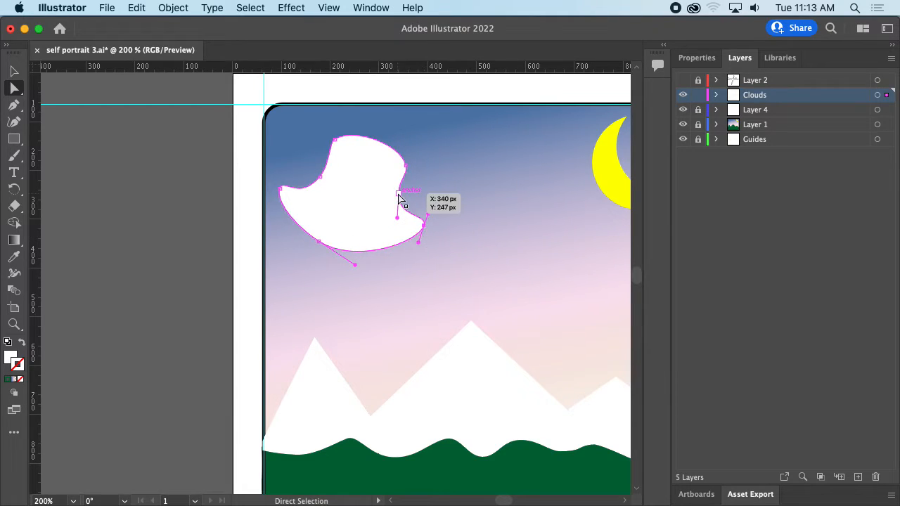
Form stepped bumps on the cloud's right side, refine its left slope, and shift the cloud slightly up and right
drag(399, 193, 374, 180)
drag(336, 151, 324, 149)
drag(323, 180, 303, 181)
drag(366, 217, 380, 206)
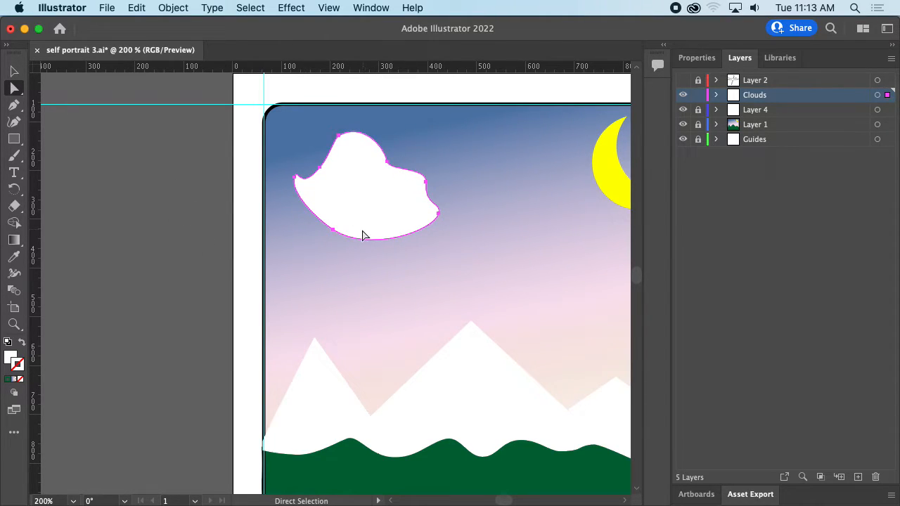
Apply the sky's gradient fill to the cloud and remove the gradient's middle pink colour stop
click(13, 240)
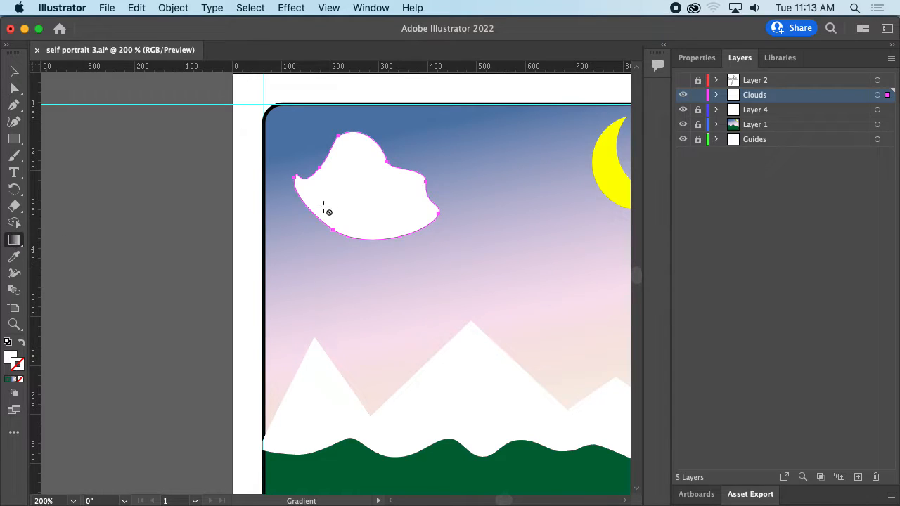
click(357, 186)
click(10, 356)
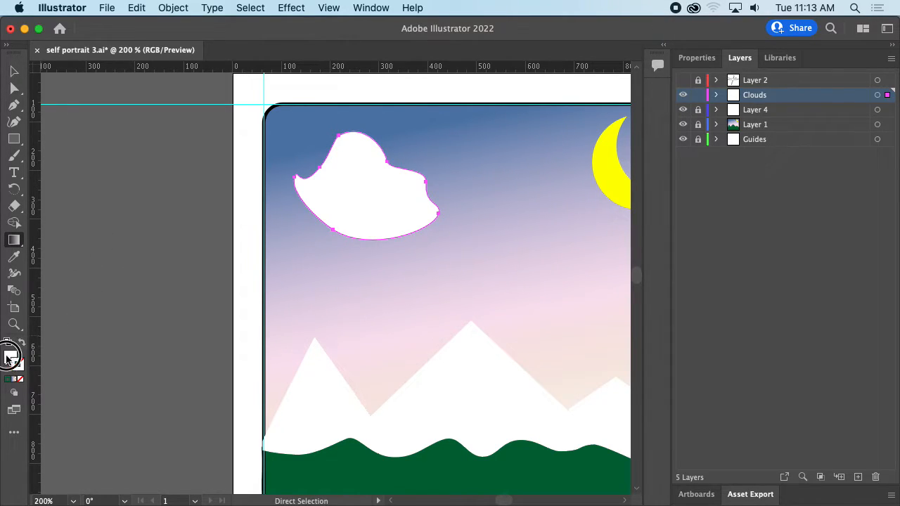
click(369, 202)
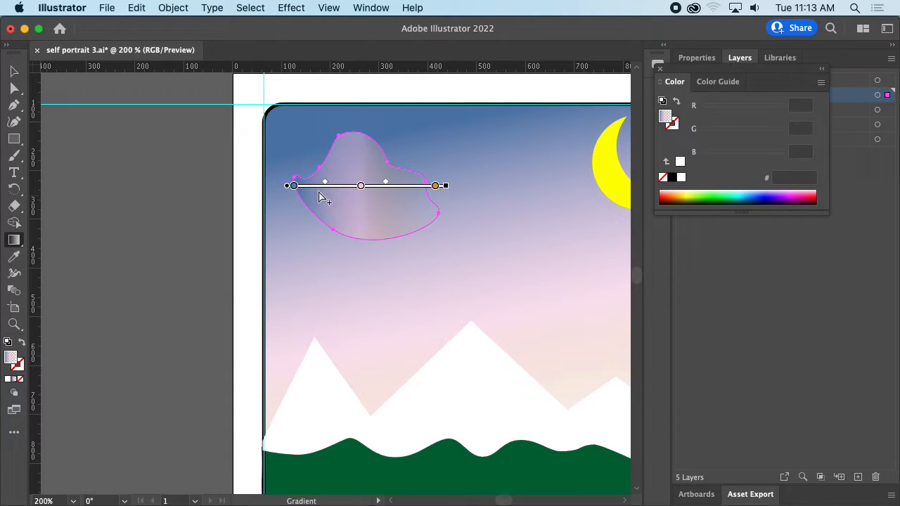
drag(361, 185, 362, 206)
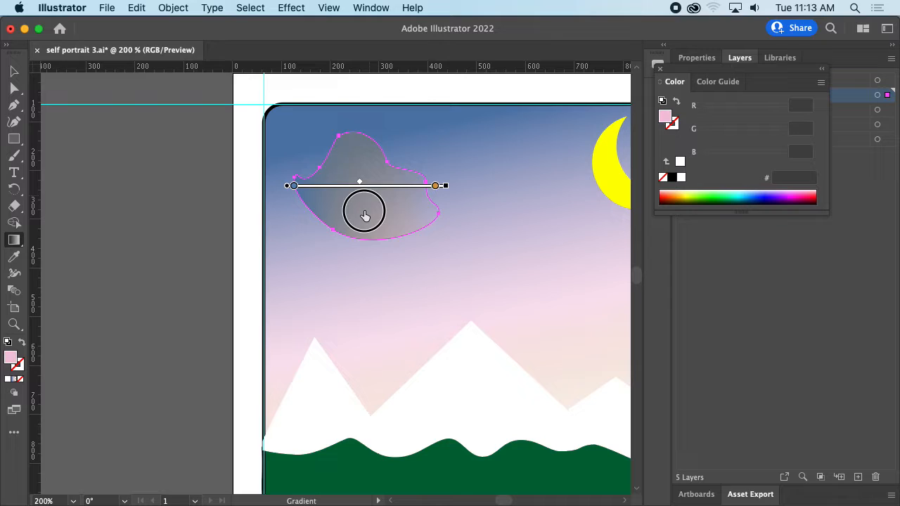
Set the cloud gradient's first colour stop to white (FFFFFF) and its last stop to light blue (55E4FF)
click(435, 186)
double_click(294, 187)
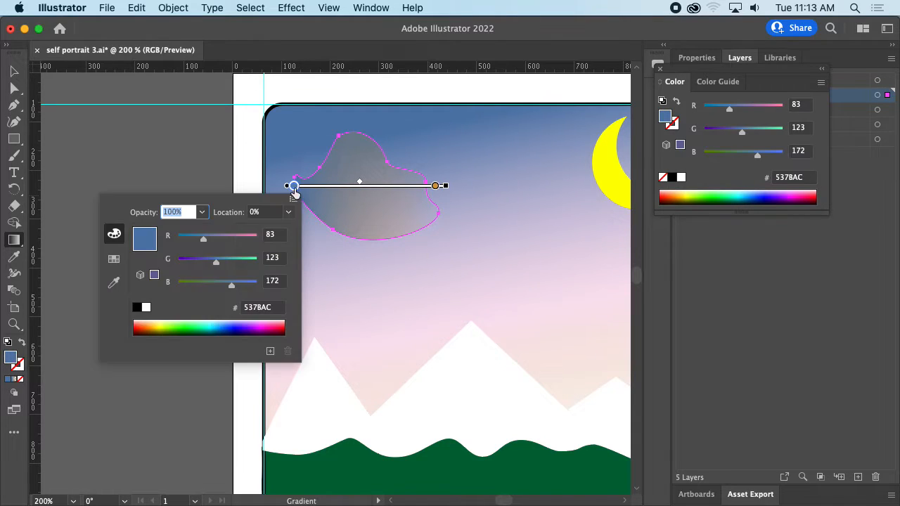
click(145, 307)
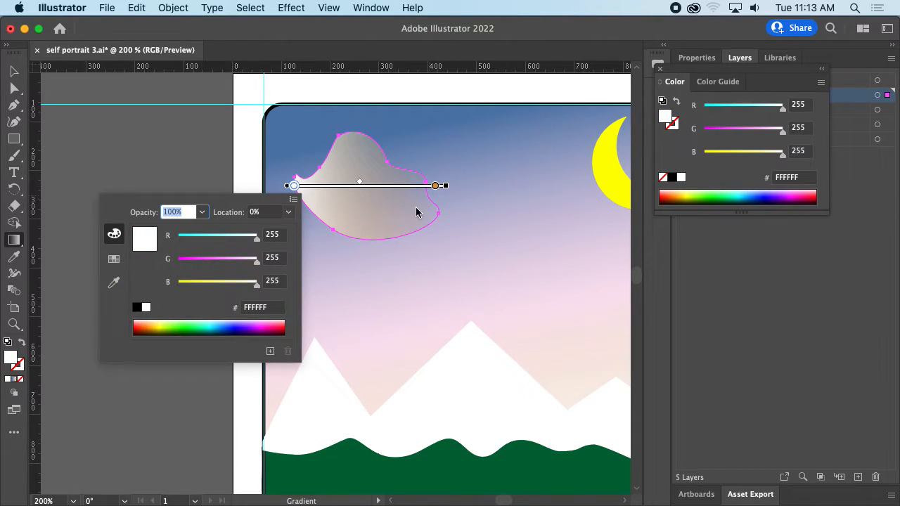
double_click(436, 186)
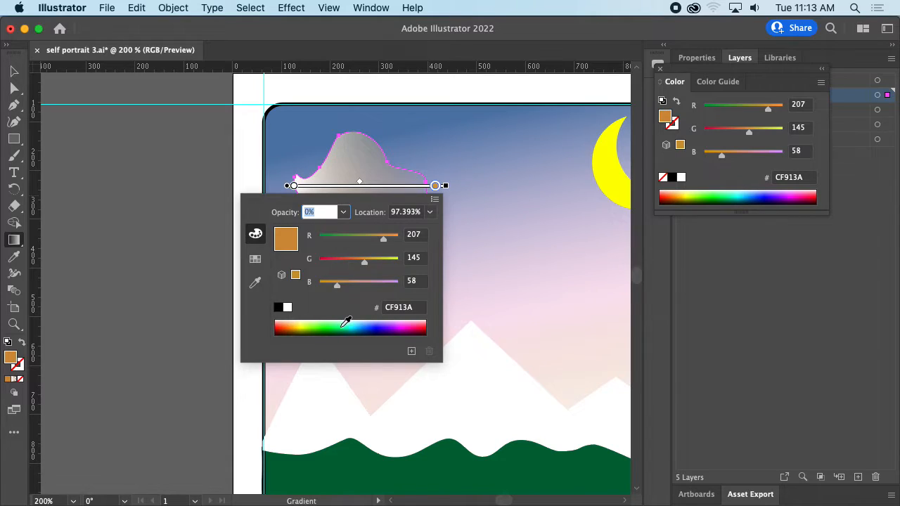
drag(346, 321, 353, 318)
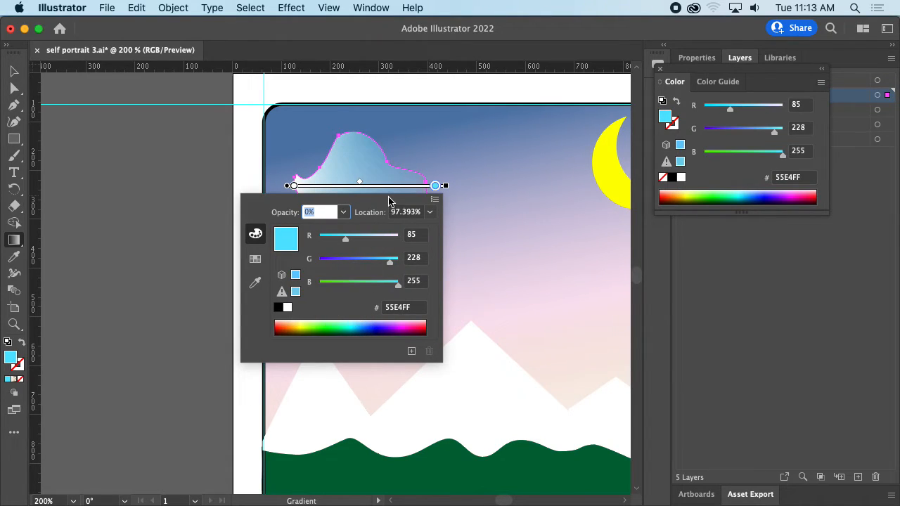
click(407, 186)
click(453, 187)
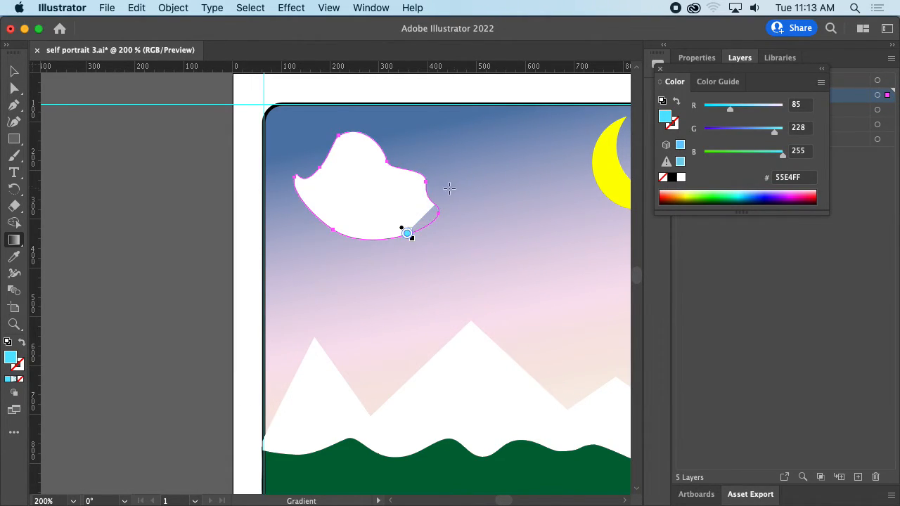
drag(293, 185, 447, 186)
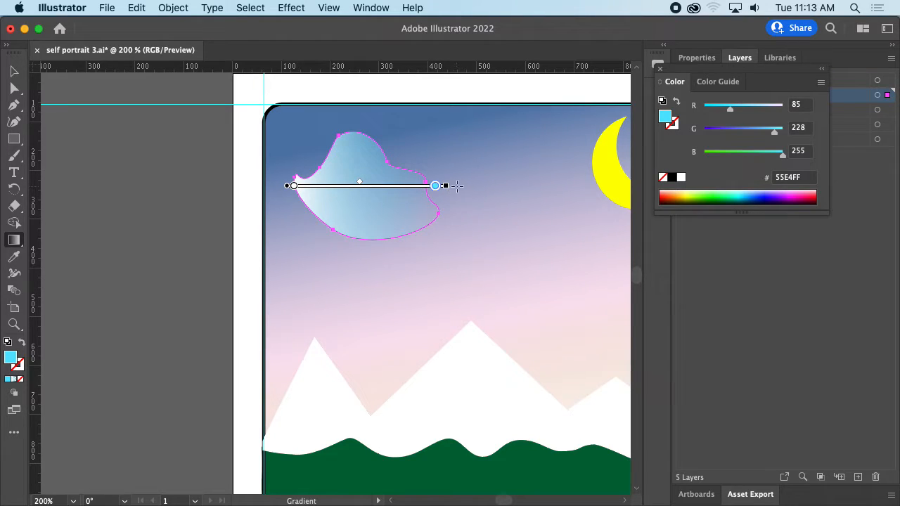
Turn the cloud's gradient nearly vertical, running from white at the cloud's top to light blue just below its lower edge
mouse_move(452, 185)
mouse_down()
mouse_move(394, 273)
mouse_move(307, 295)
mouse_up()
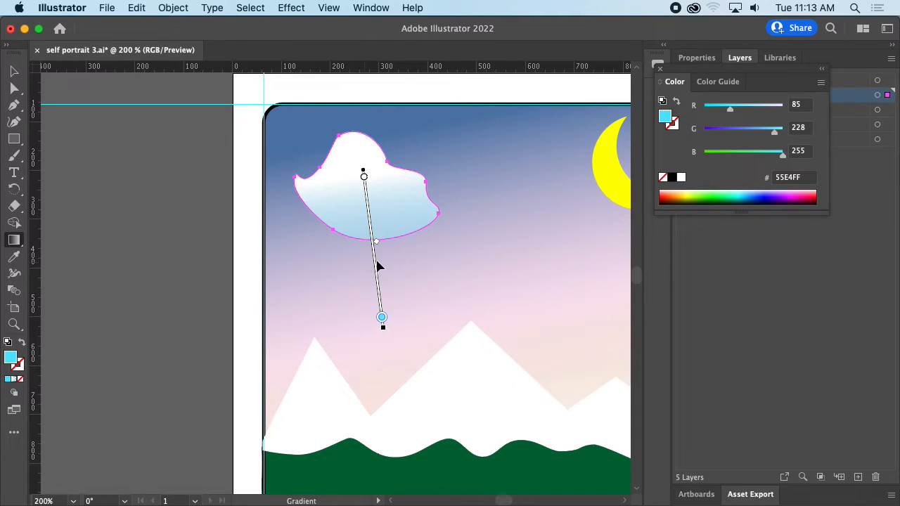
mouse_move(374, 264)
mouse_down()
mouse_move(367, 218)
mouse_move(357, 214)
mouse_move(355, 228)
mouse_up()
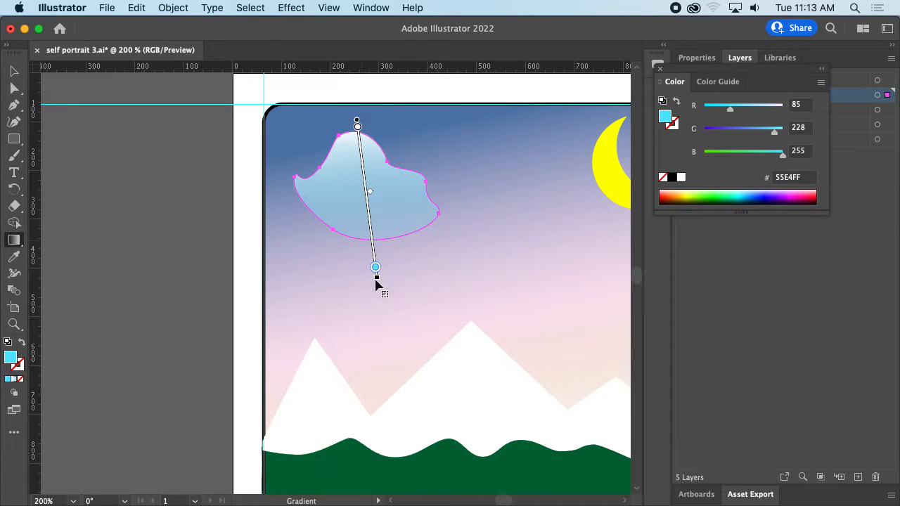
drag(376, 272, 372, 241)
drag(358, 124, 359, 134)
drag(374, 244, 366, 276)
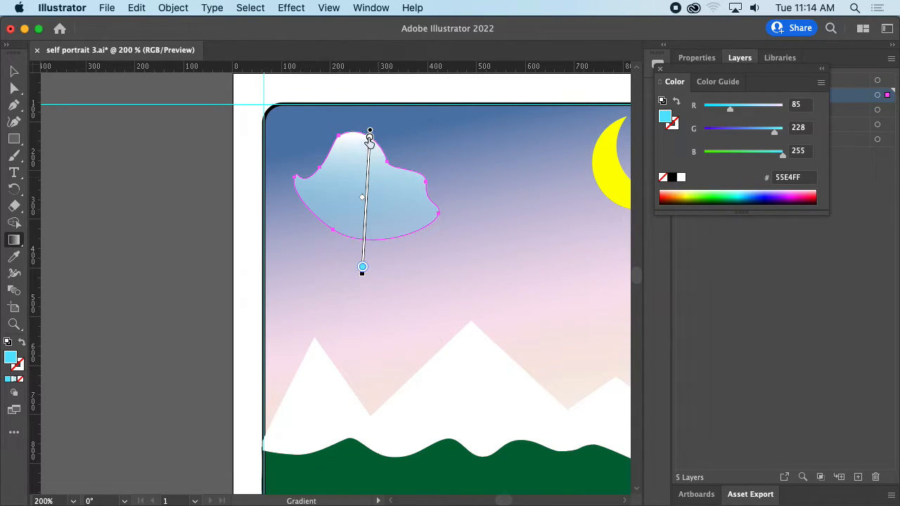
Slide the gradient's blue stop up to the cloud's lower edge and the white stop down to the base of its top bump
drag(370, 138, 366, 201)
drag(362, 266, 364, 241)
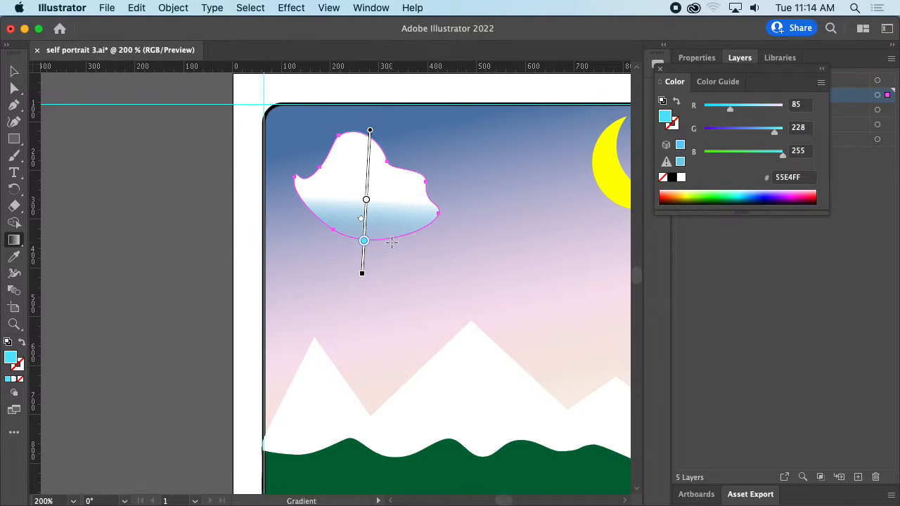
drag(366, 201, 368, 169)
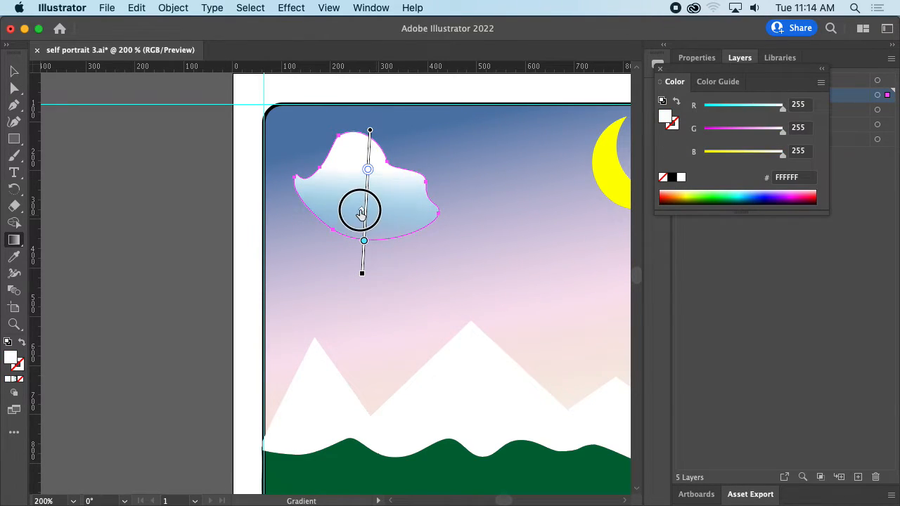
Move the whole gradient-filled cloud slightly closer to the left edge of the frame
click(15, 87)
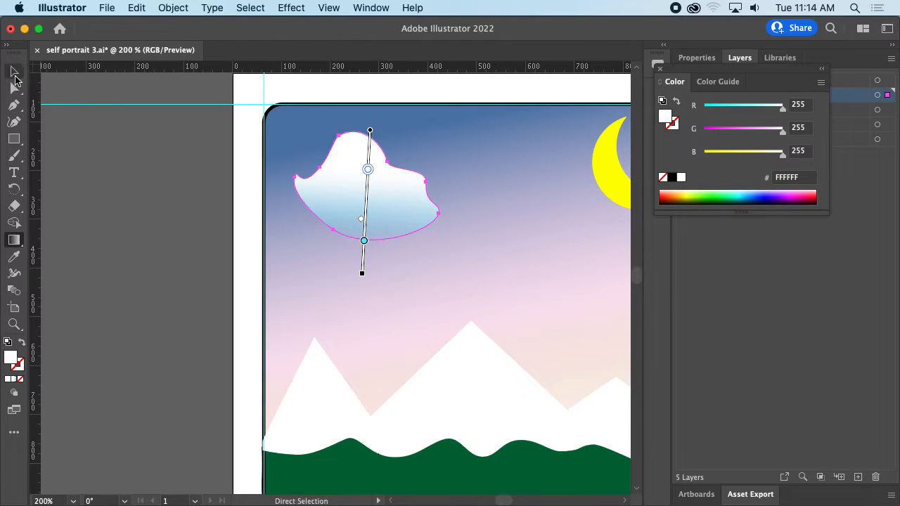
click(92, 142)
drag(342, 215, 381, 207)
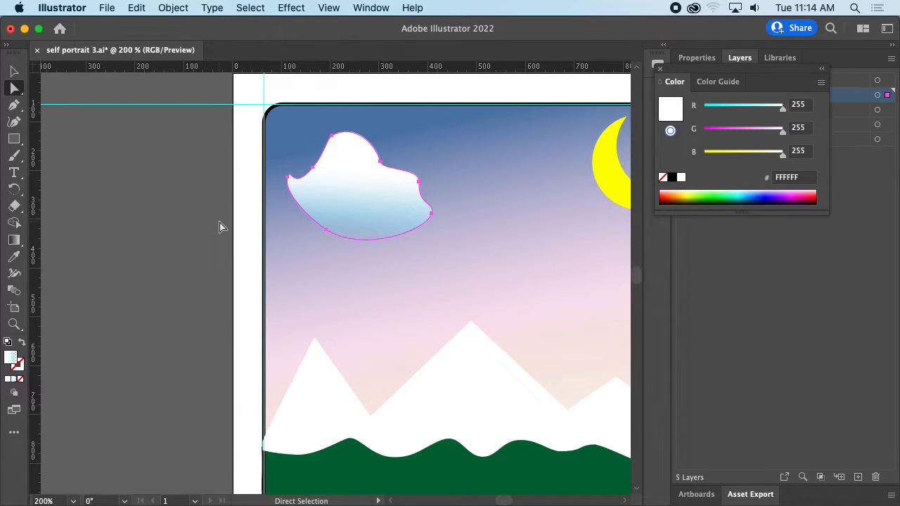
key(super+minus)
drag(444, 292, 443, 242)
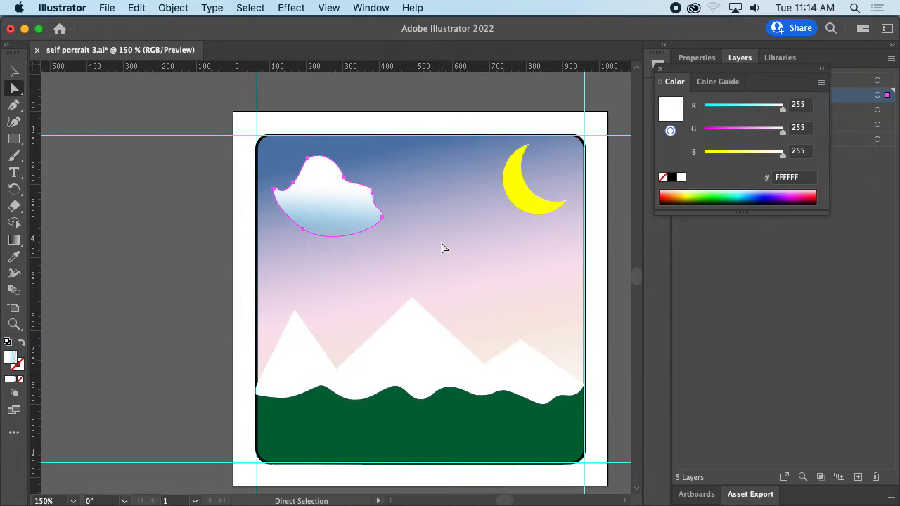
key(super+minus)
drag(484, 343, 497, 235)
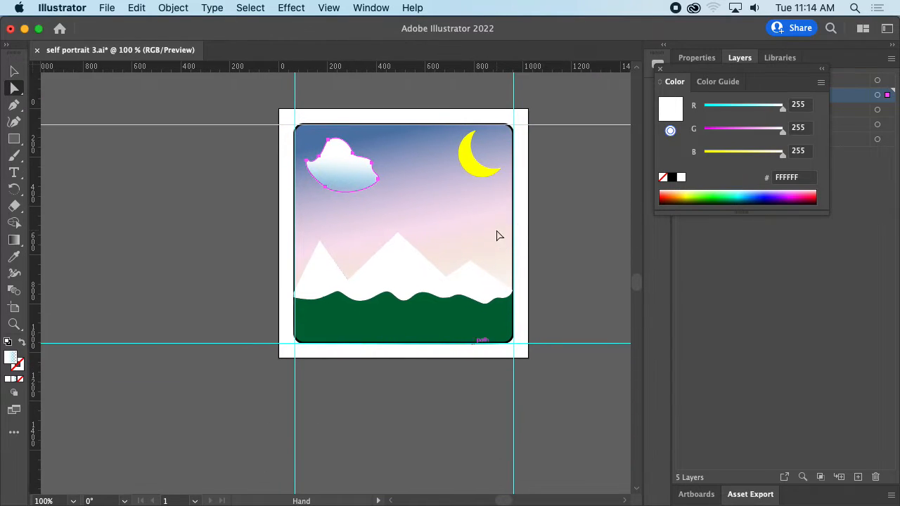
Save the self portrait document
key(super+plus)
key(super+s)
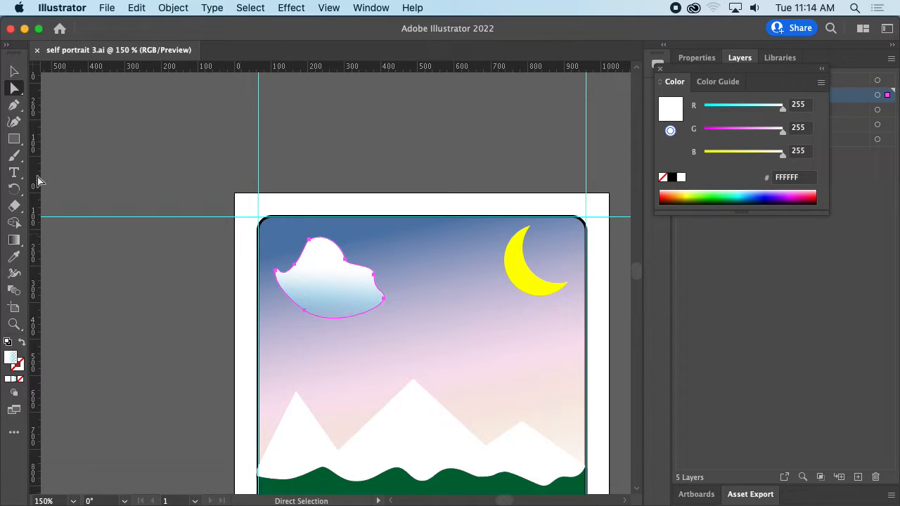
Add a new layer named Self directly above the Clouds layer
click(14, 155)
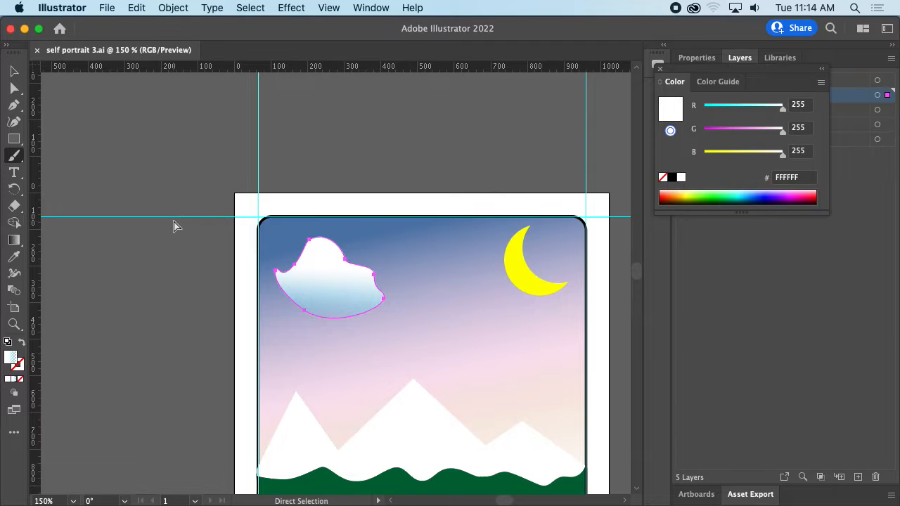
key(super+equal)
mouse_move(433, 400)
mouse_down()
mouse_move(414, 317)
mouse_move(361, 241)
mouse_up()
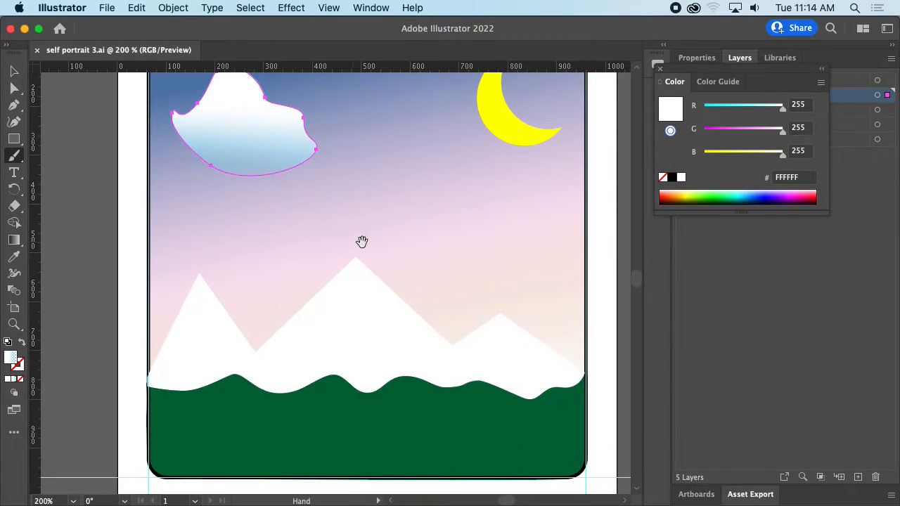
click(658, 67)
click(696, 58)
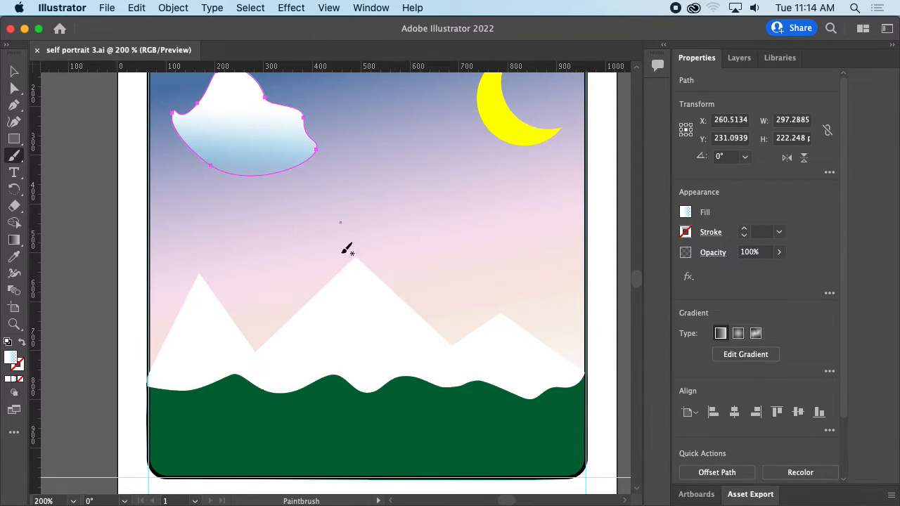
click(738, 60)
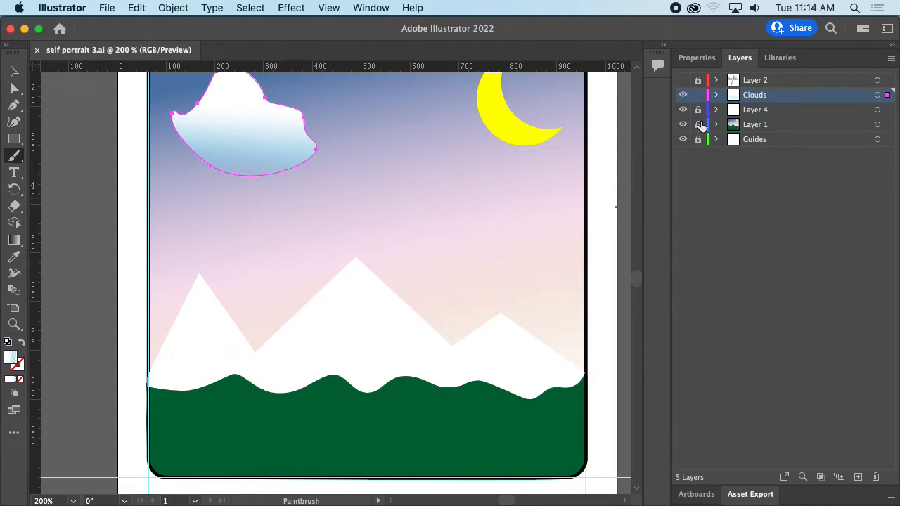
click(857, 478)
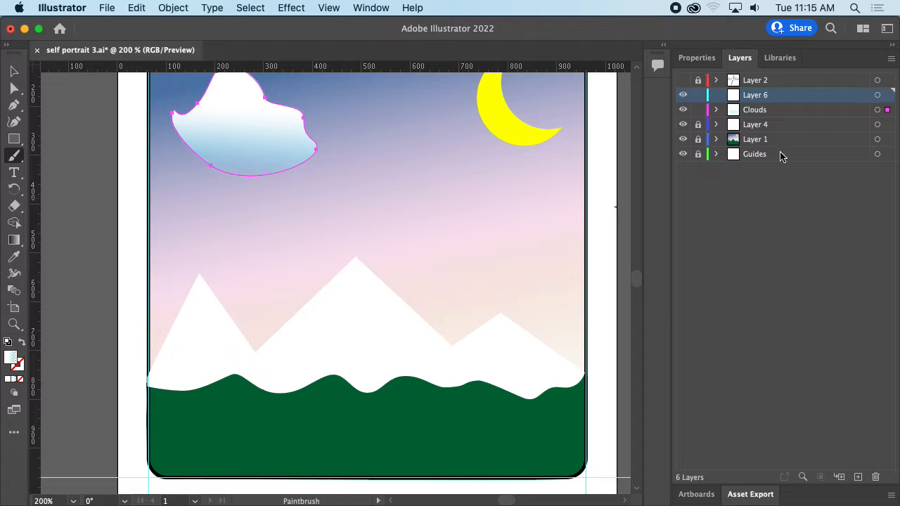
double_click(759, 94)
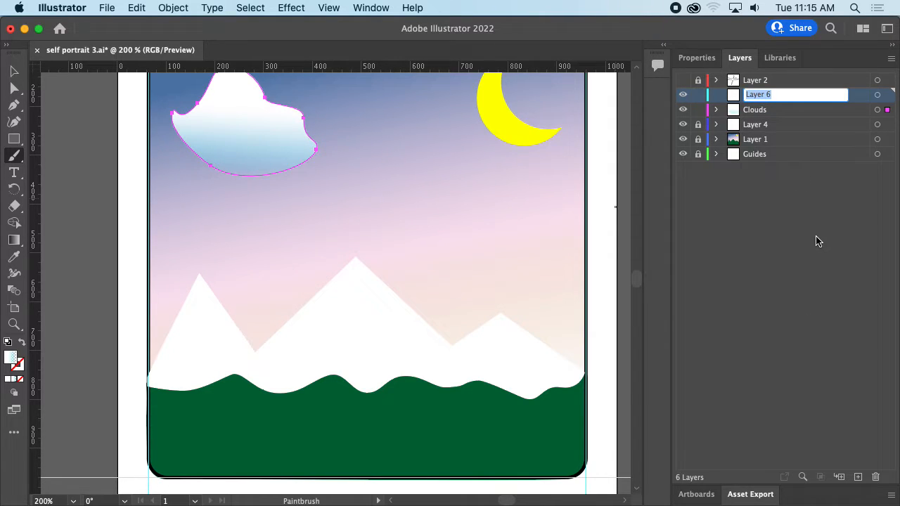
text(Self)
key(Return)
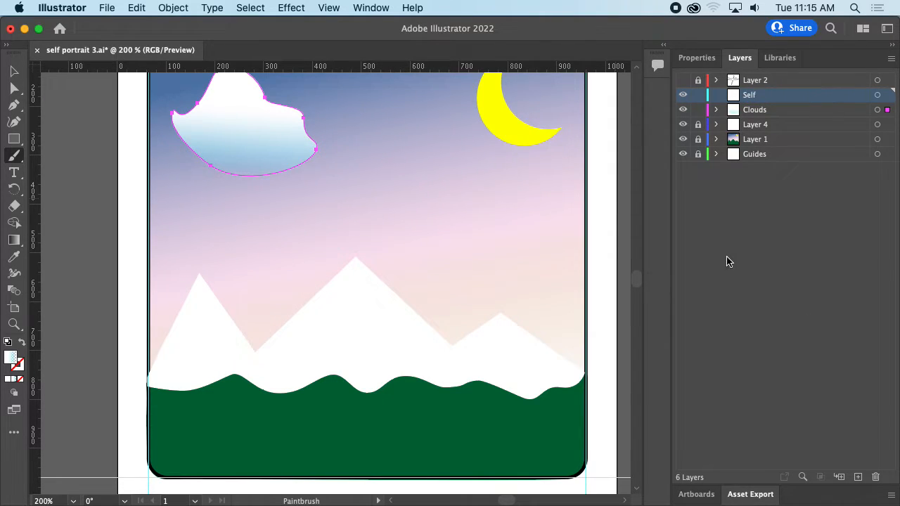
Paint a closed rounded outline over the central mountain, squash it into a wide oval and place it around the peak
mouse_move(295, 322)
mouse_down()
mouse_move(353, 201)
mouse_move(387, 344)
mouse_move(404, 351)
mouse_up()
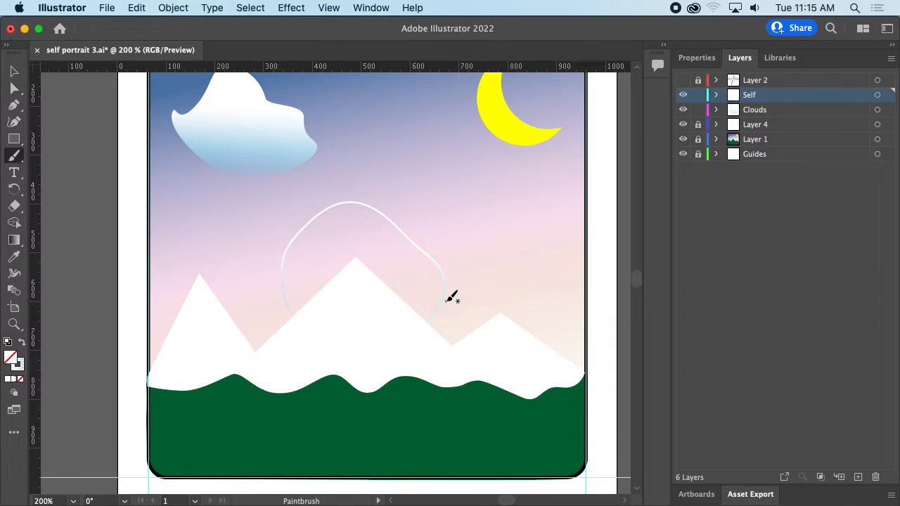
key(v)
mouse_move(438, 267)
mouse_down()
mouse_move(440, 291)
mouse_move(444, 194)
mouse_move(438, 275)
mouse_move(443, 205)
mouse_move(444, 227)
mouse_move(457, 191)
mouse_move(458, 221)
mouse_move(464, 185)
mouse_up()
mouse_move(395, 244)
mouse_down()
mouse_move(382, 243)
mouse_move(390, 191)
mouse_up()
drag(454, 137, 448, 224)
Set the oval outline's stroke colour to pink (FF83F3)
click(21, 365)
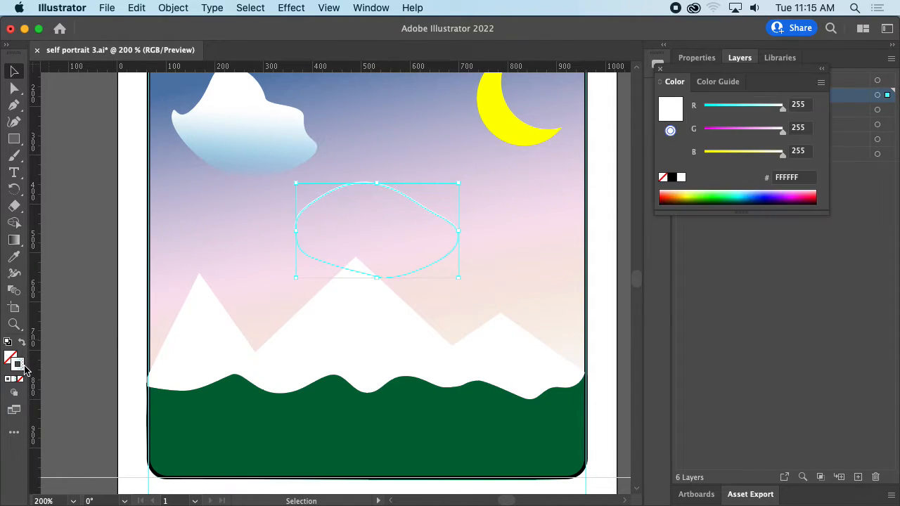
click(743, 106)
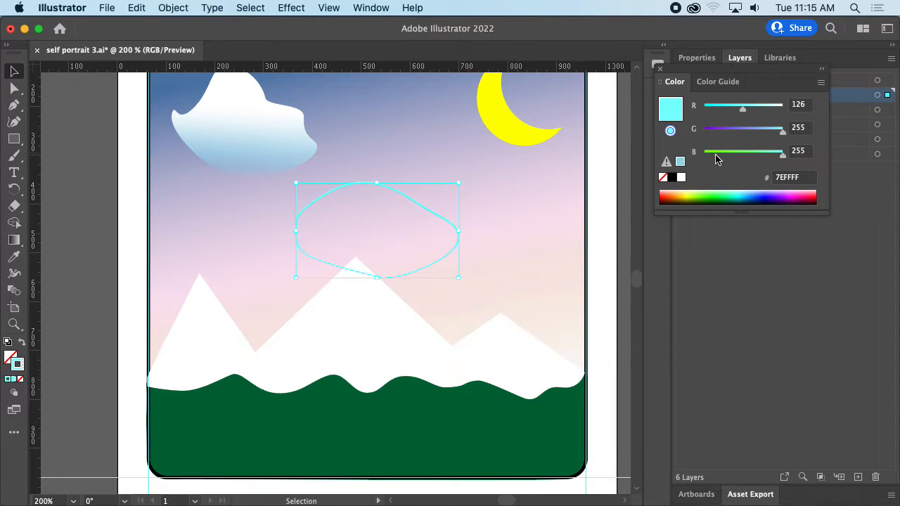
click(672, 115)
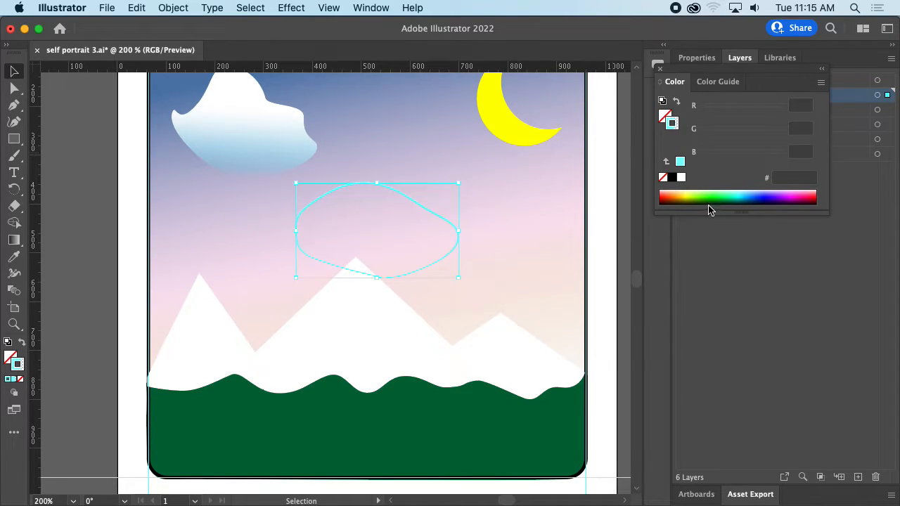
double_click(678, 128)
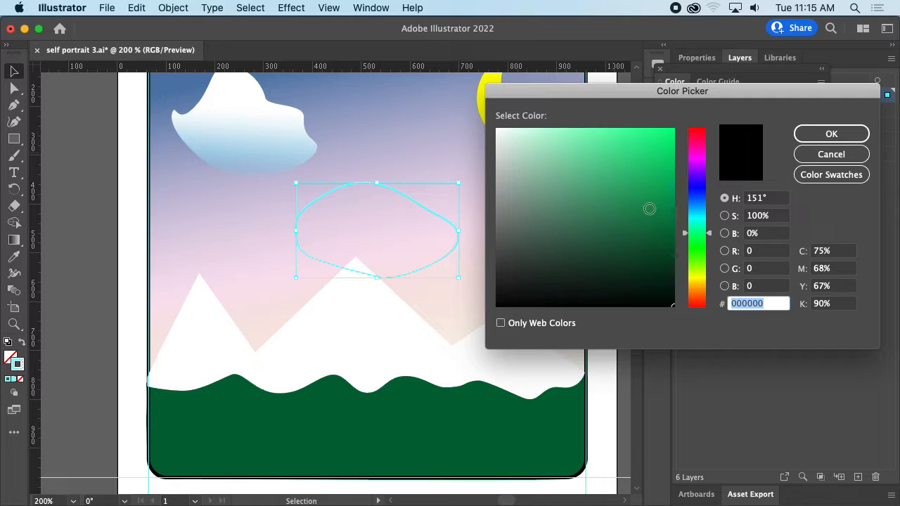
mouse_move(649, 209)
mouse_down()
mouse_move(613, 134)
mouse_move(603, 146)
mouse_up()
drag(697, 211, 697, 156)
drag(603, 147, 583, 130)
click(831, 133)
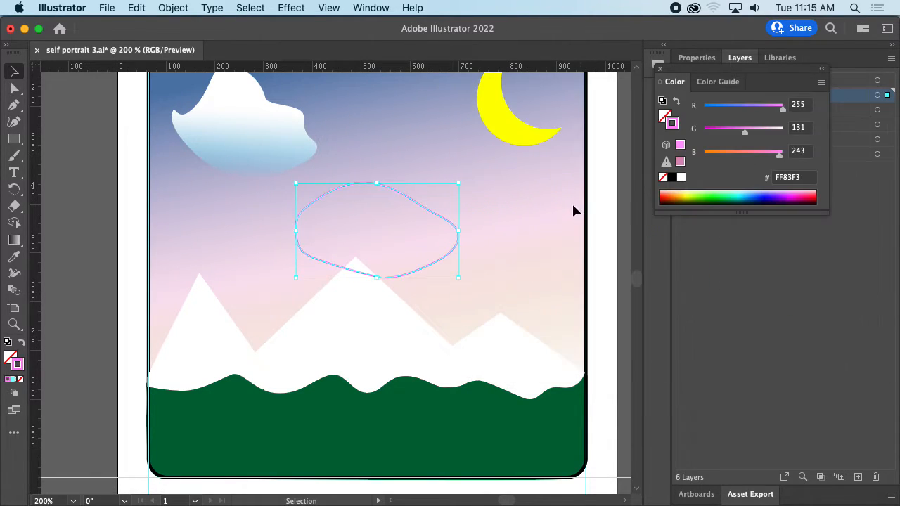
Delete the oval outline around the central peak
click(522, 234)
drag(435, 264, 421, 321)
key(super+z)
key(Delete)
Paint a pink stick figure in front of the central peak, with a round head, X-shaped eyes, smile, body, arms and legs
click(14, 156)
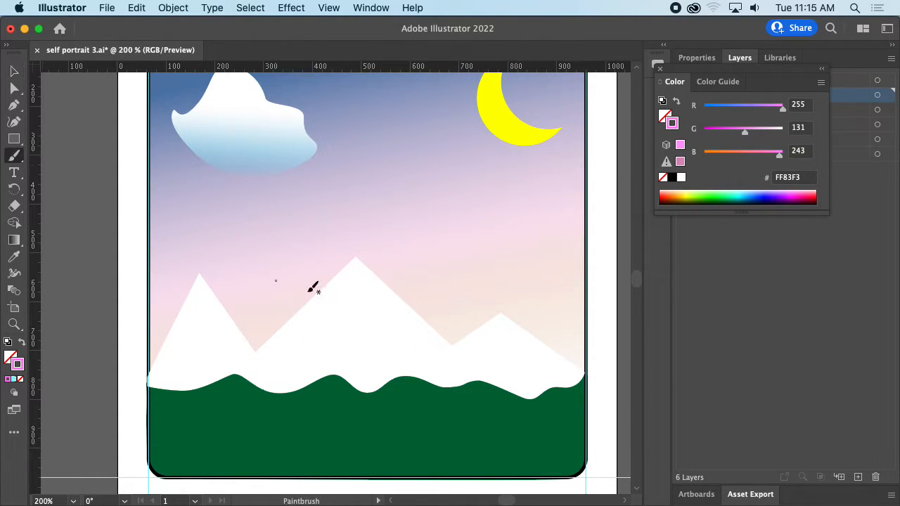
mouse_move(365, 343)
mouse_down()
mouse_move(304, 280)
mouse_move(398, 315)
mouse_move(350, 327)
mouse_move(350, 260)
mouse_move(406, 291)
mouse_move(357, 327)
mouse_up()
key(super+z)
drag(341, 279, 359, 300)
drag(361, 282, 349, 302)
drag(368, 286, 383, 298)
drag(381, 287, 371, 303)
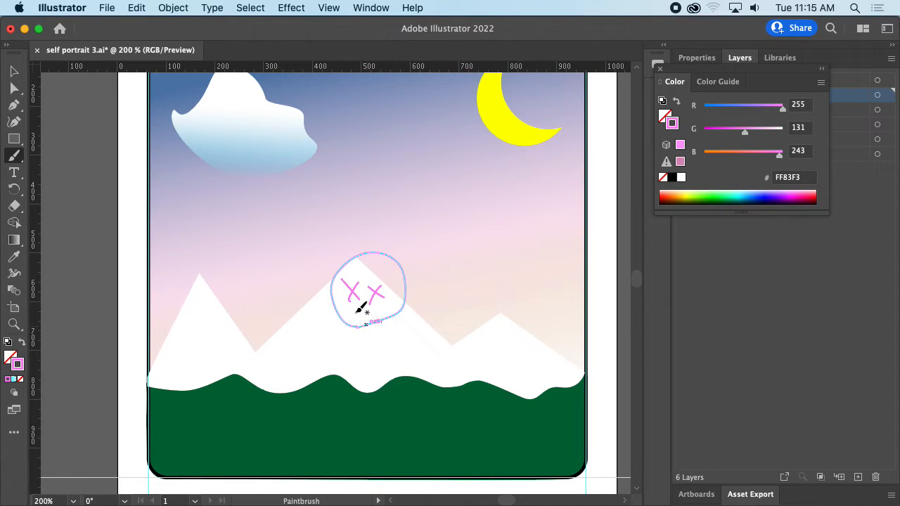
mouse_move(353, 303)
mouse_down()
mouse_move(365, 311)
mouse_move(377, 301)
mouse_move(390, 424)
mouse_move(371, 425)
mouse_up()
drag(367, 364, 386, 364)
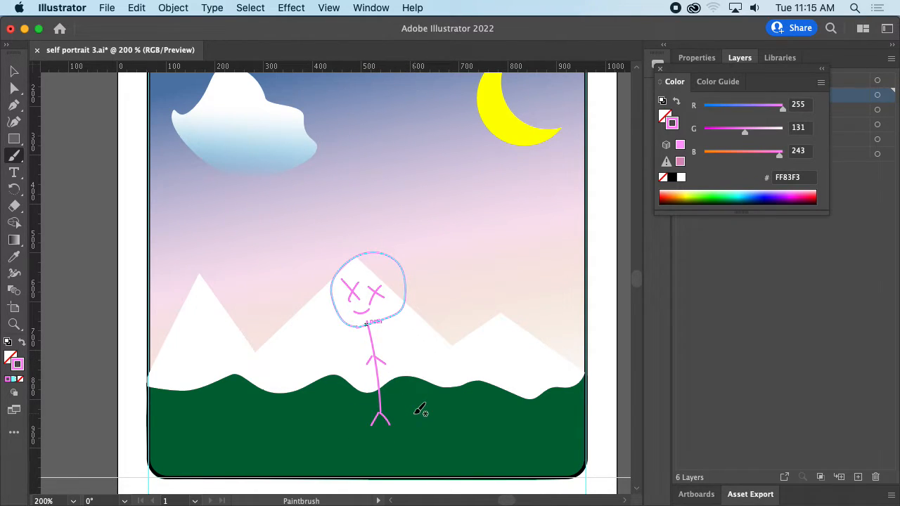
Adjust the anchor point at the bottom of the head outline, where the stroke's two ends meet, to close the small gap
key(super+equal)
key(super+equal)
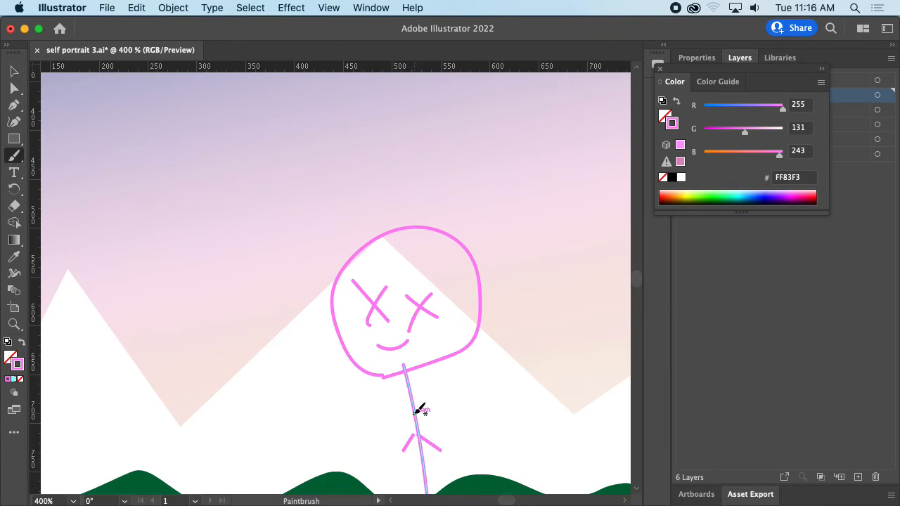
drag(452, 412, 476, 276)
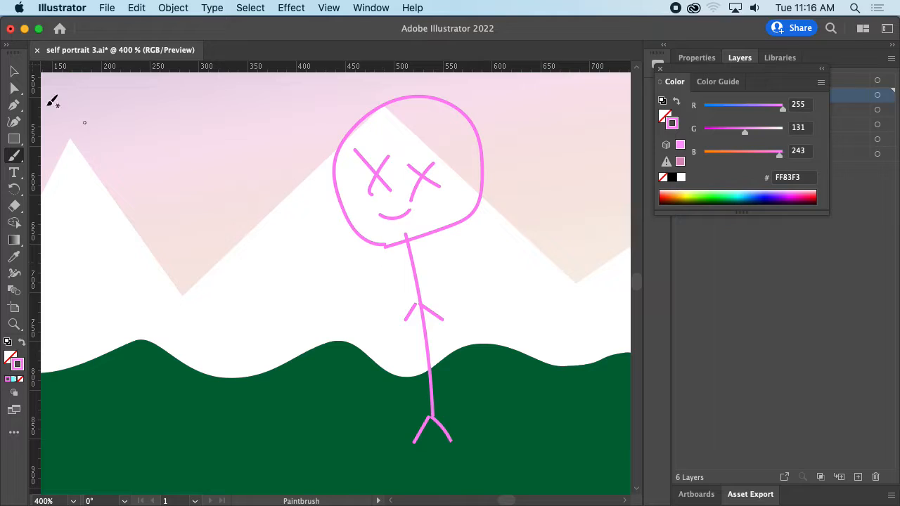
click(14, 88)
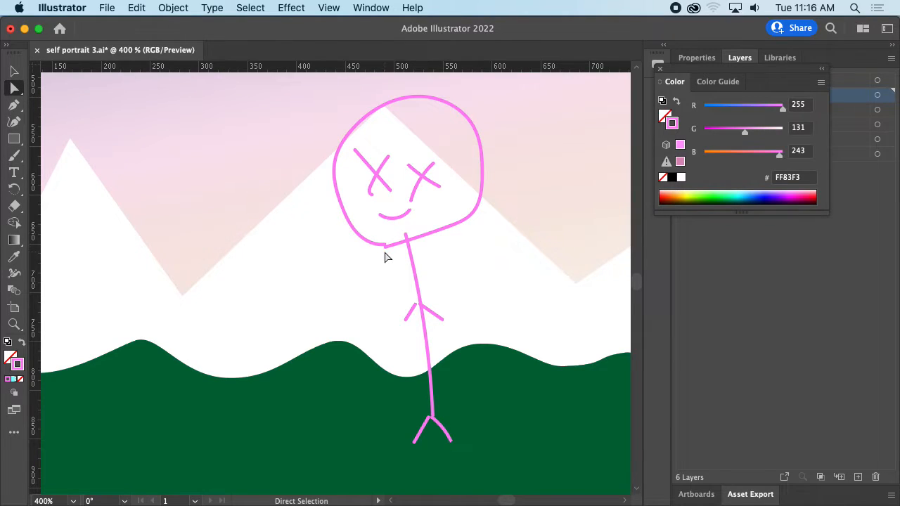
mouse_move(385, 247)
mouse_down()
mouse_move(386, 257)
mouse_move(385, 246)
mouse_up()
key(super+equal)
key(super+equal)
key(super+equal)
key(super+equal)
key(super+equal)
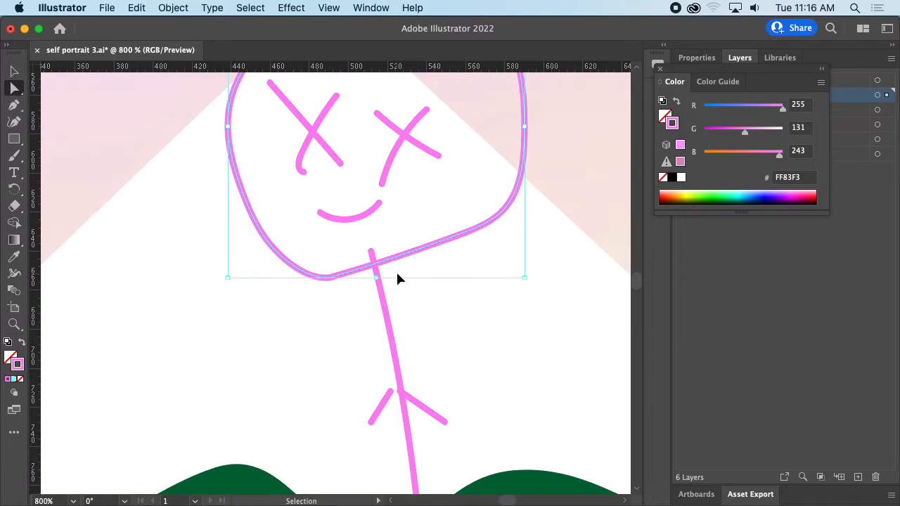
mouse_move(329, 274)
mouse_down()
mouse_move(329, 291)
mouse_move(335, 279)
mouse_up()
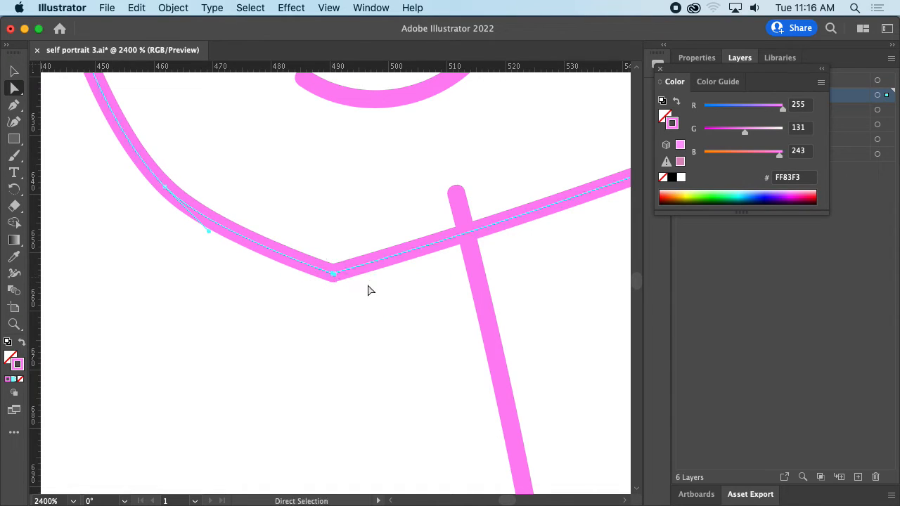
Move the head outline's chin anchor slightly up and pull its direction handle down to round the chin
drag(355, 244, 312, 303)
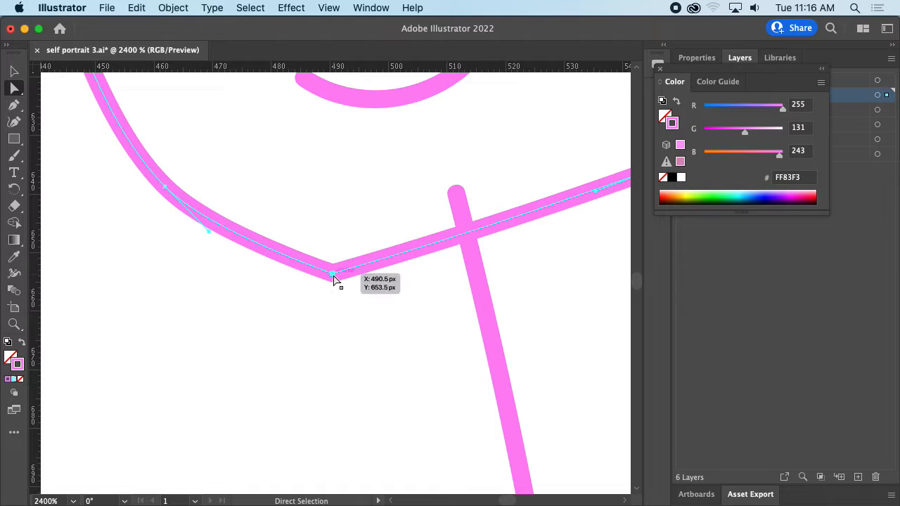
right_click(335, 276)
click(357, 328)
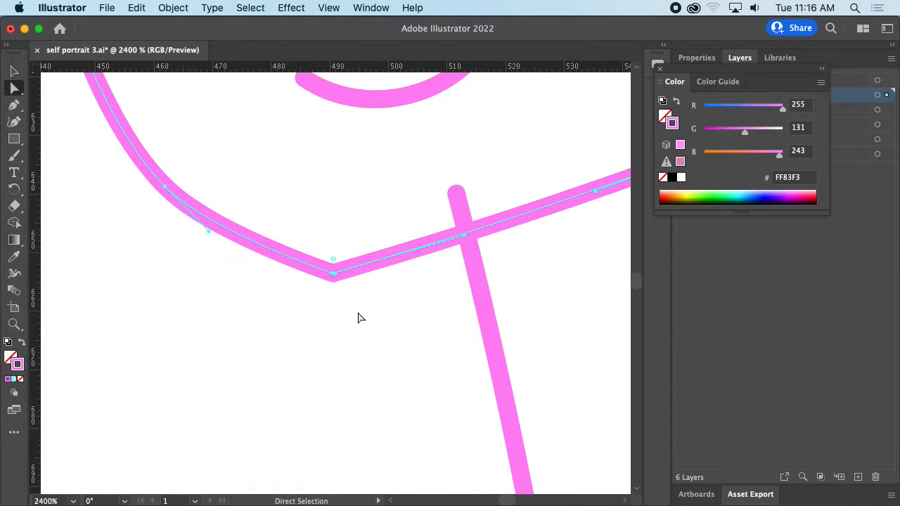
drag(337, 279, 328, 250)
drag(456, 214, 428, 260)
key(super+z)
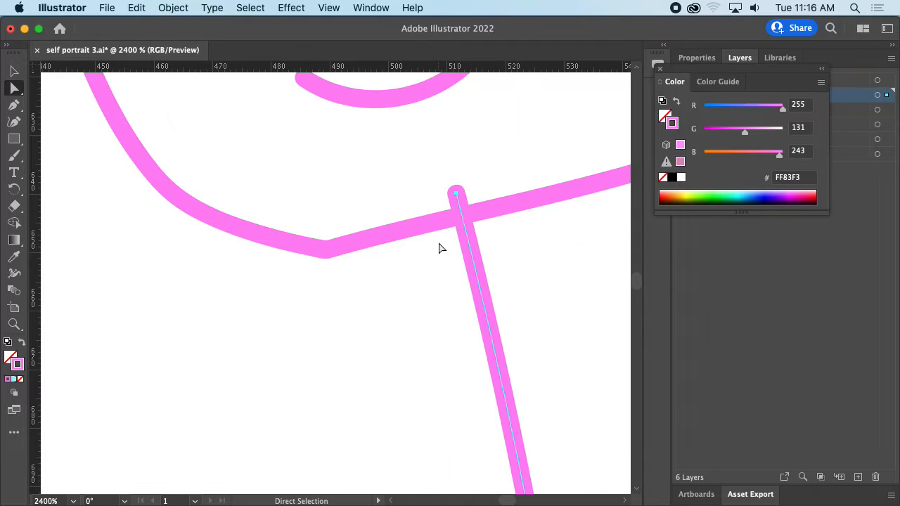
click(419, 225)
drag(457, 209, 452, 261)
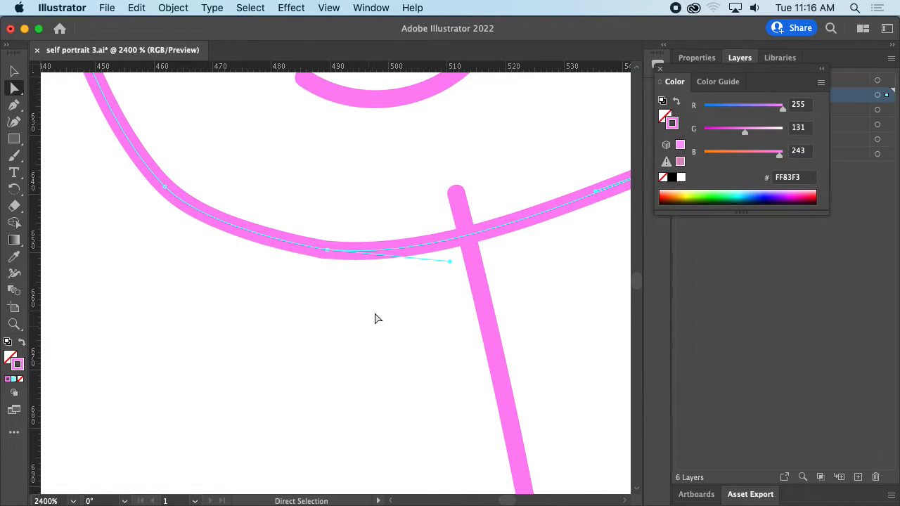
Examine the reshaped head and the stick figure against the whole illustration
key(v)
key(super+minus)
key(super+minus)
key(super+minus)
key(super+minus)
key(super+minus)
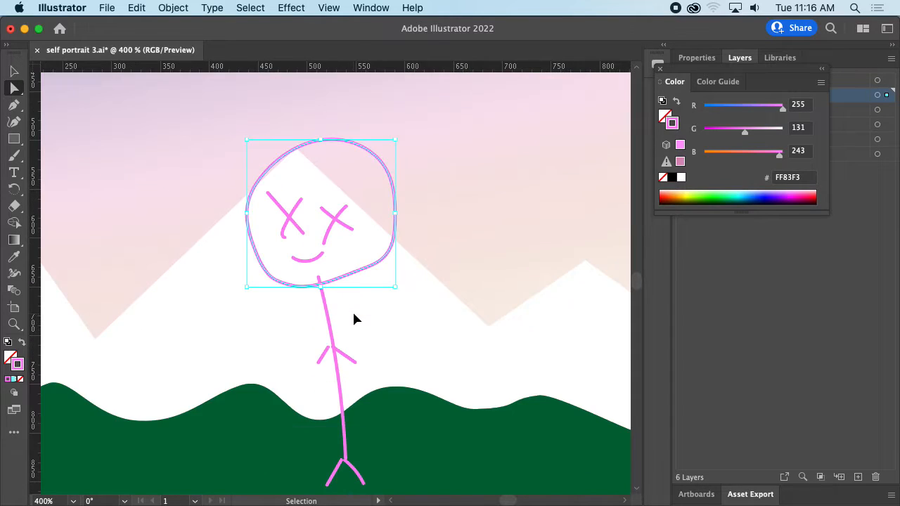
key(a)
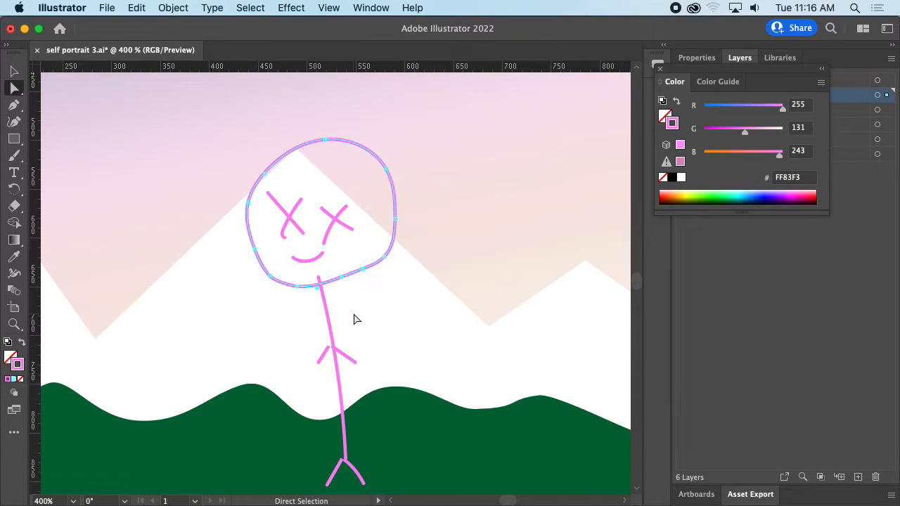
key(super+minus)
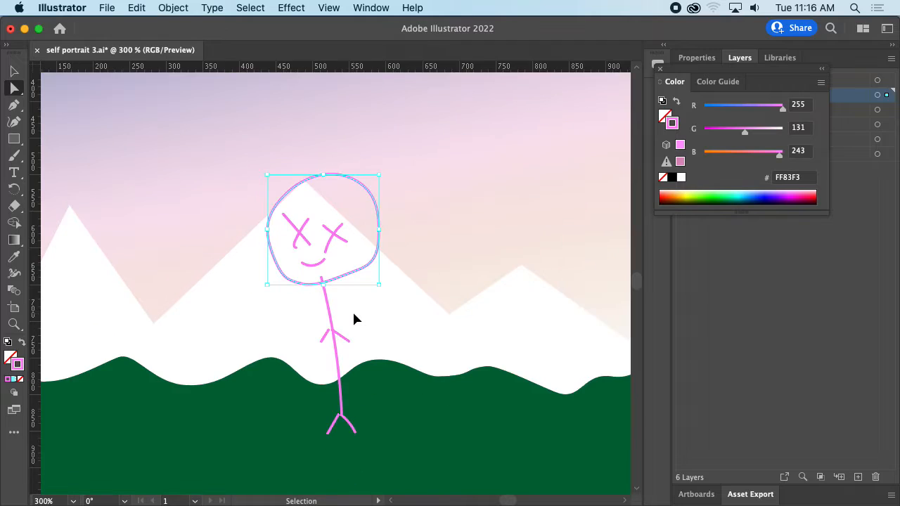
drag(368, 307, 476, 321)
key(super+minus)
key(super+minus)
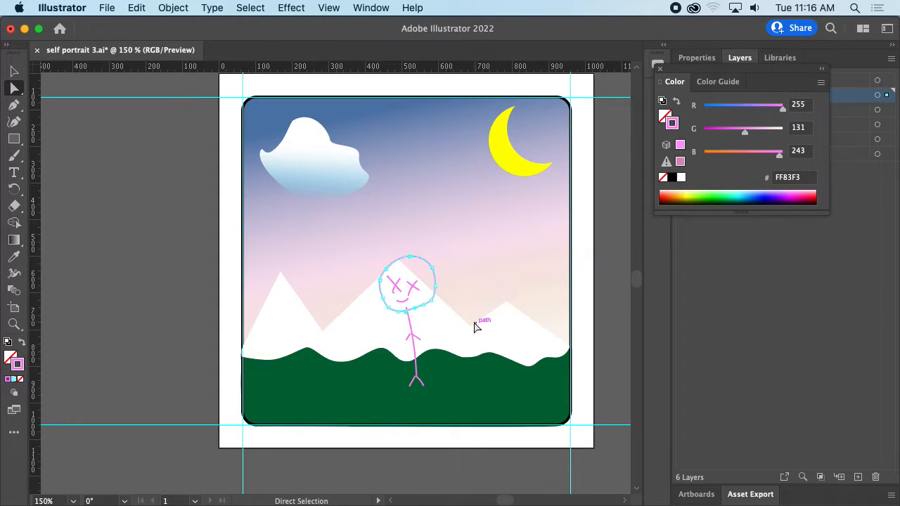
key(super+equal)
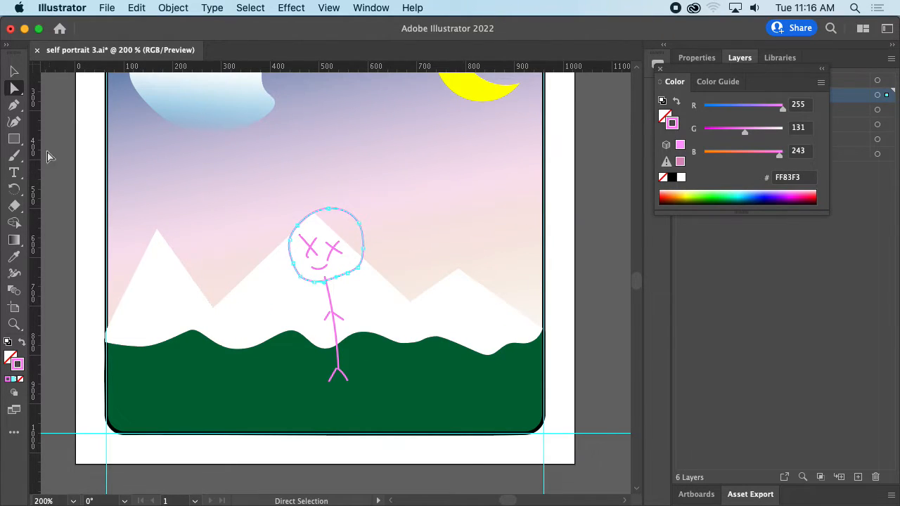
Try a few short Pencil tool strokes in the sky beside the figure's head, undo them and return to the Paintbrush tool
click(18, 156)
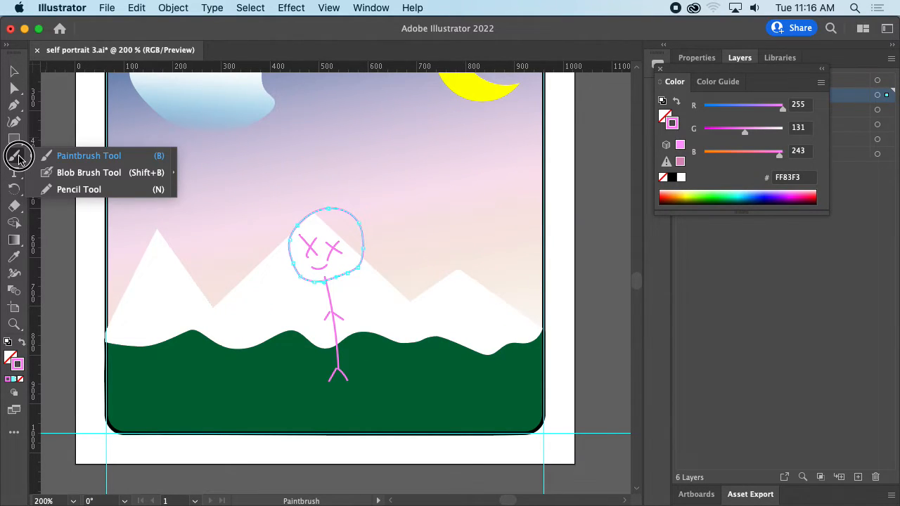
click(60, 190)
mouse_move(389, 211)
mouse_down()
mouse_move(427, 213)
mouse_move(412, 256)
mouse_up()
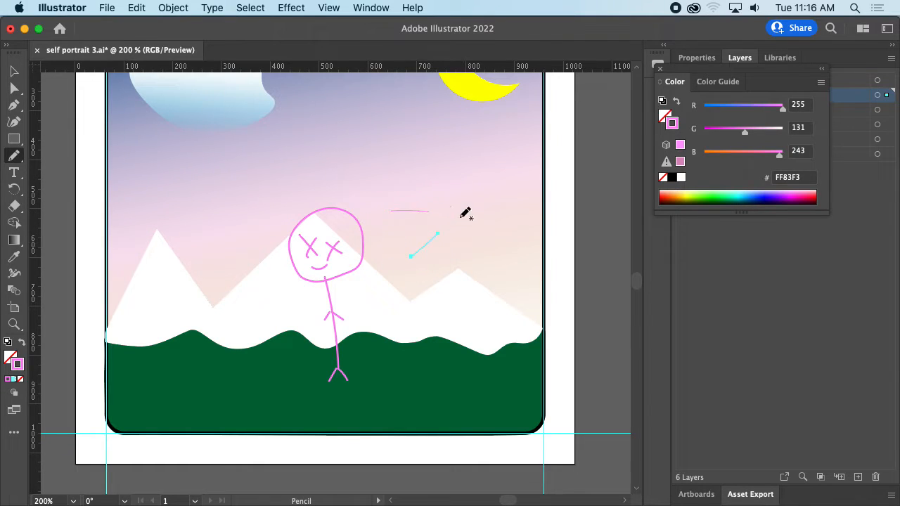
mouse_move(443, 220)
mouse_down()
mouse_move(474, 221)
mouse_move(475, 251)
mouse_up()
key(super+z)
key(super+z)
key(super+z)
key(super+z)
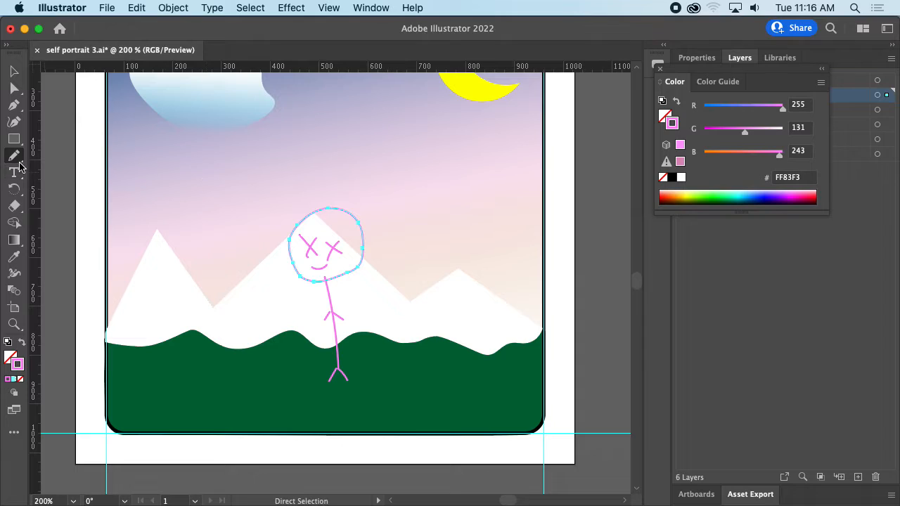
drag(14, 155, 73, 163)
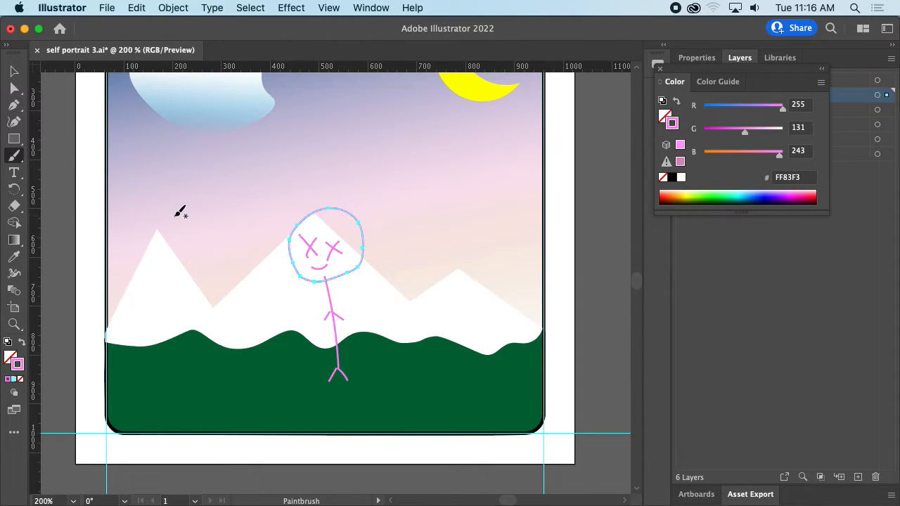
Close the floating Color panel that covers the layer list
key(super+equal)
key(super+equal)
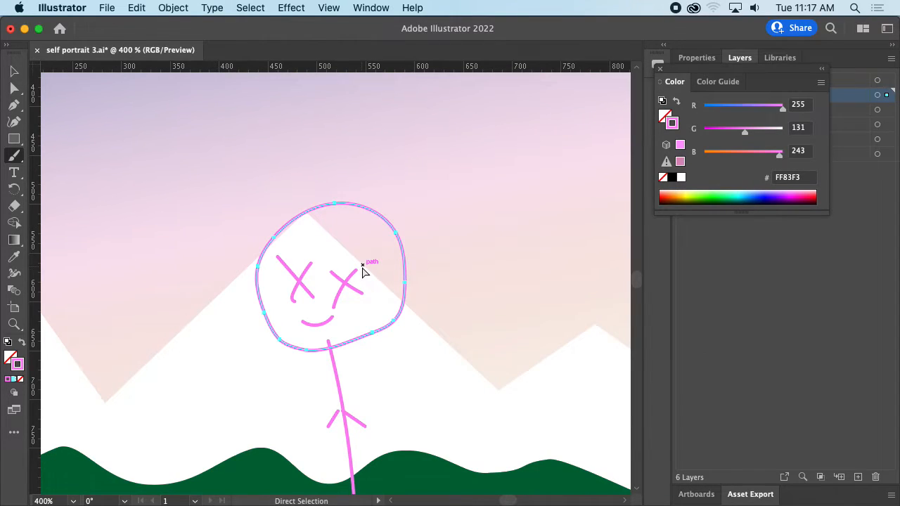
key(super+minus)
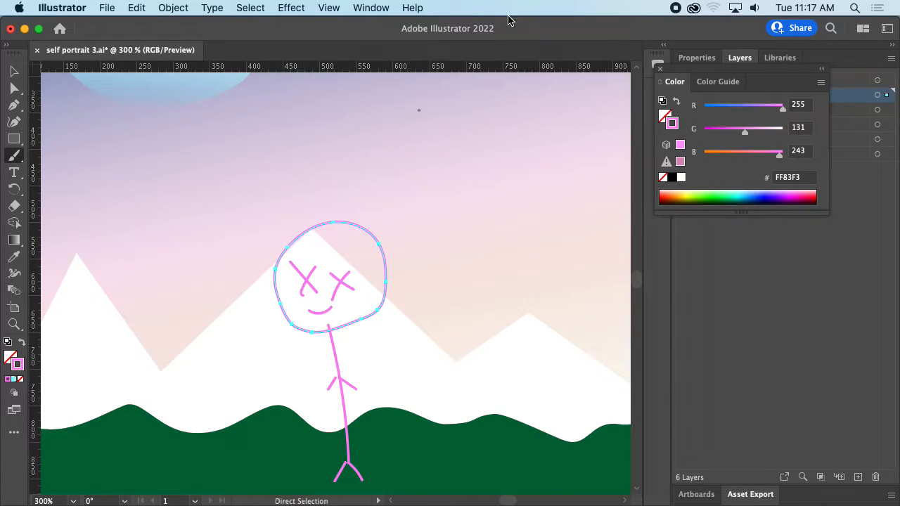
click(659, 68)
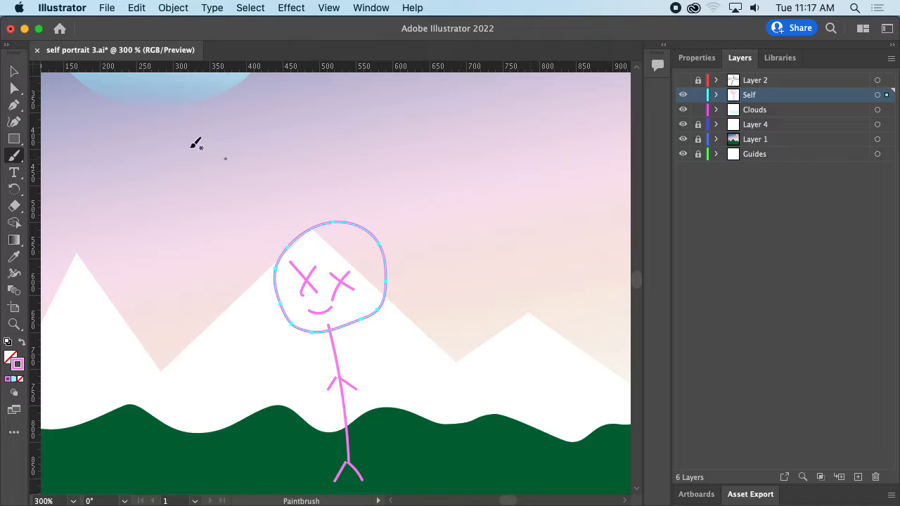
key(super+minus)
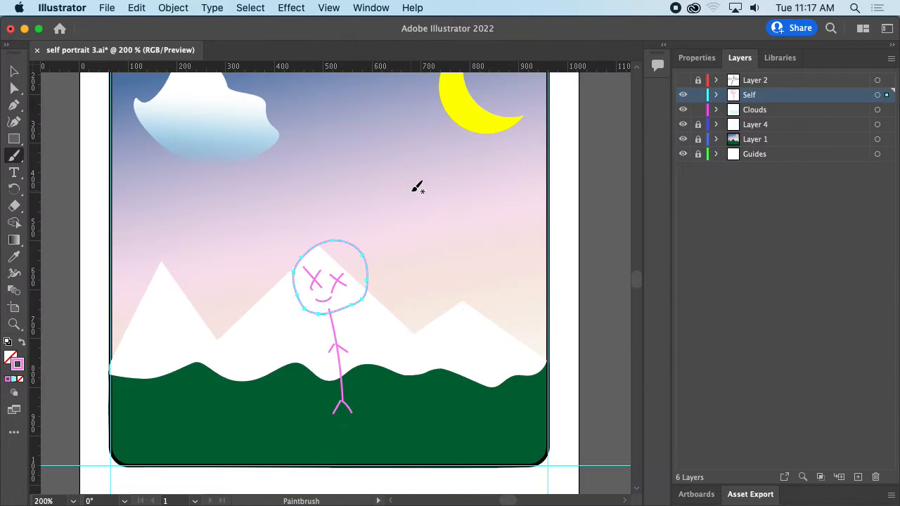
Add an area text box across the green hill below the figure and replace its placeholder text with "Hi, this is my self portrait!"
click(14, 172)
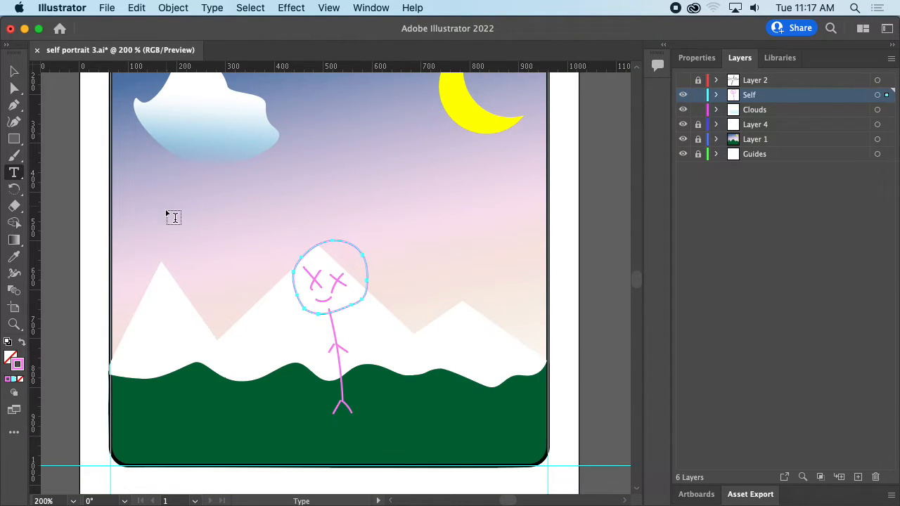
scroll(450, 361, down, 5)
scroll(450, 361, left, 2)
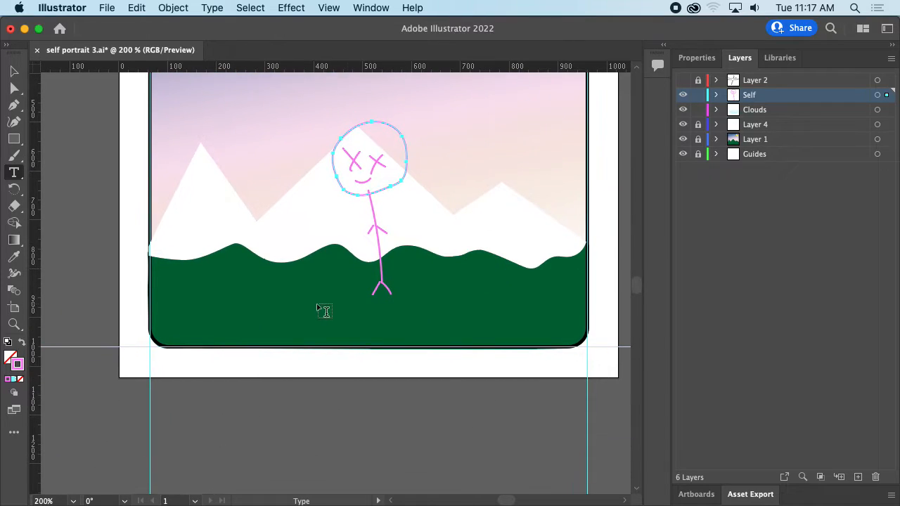
drag(200, 308, 560, 335)
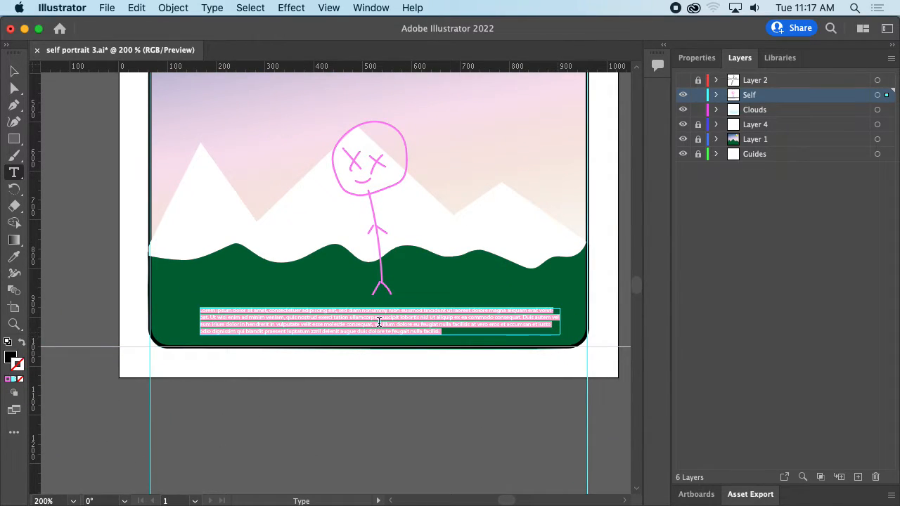
key(BackSpace)
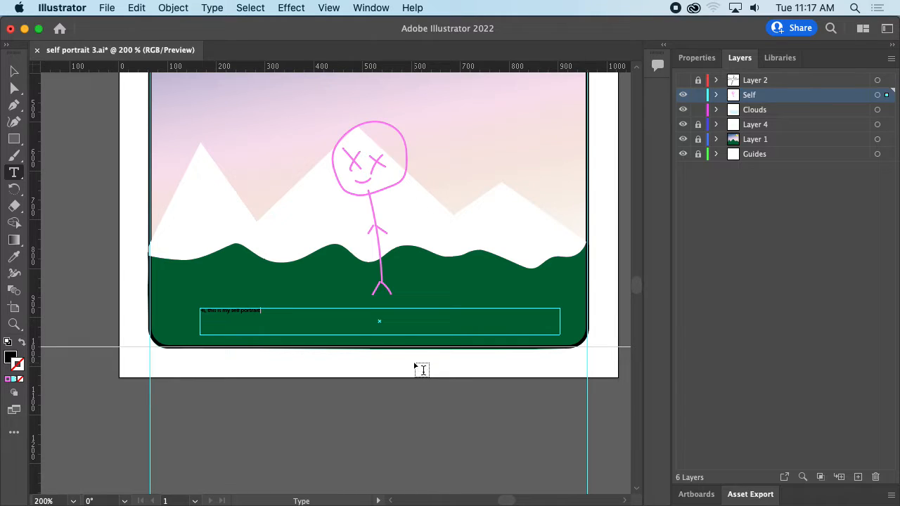
Display the character properties of the caption text
key(super+a)
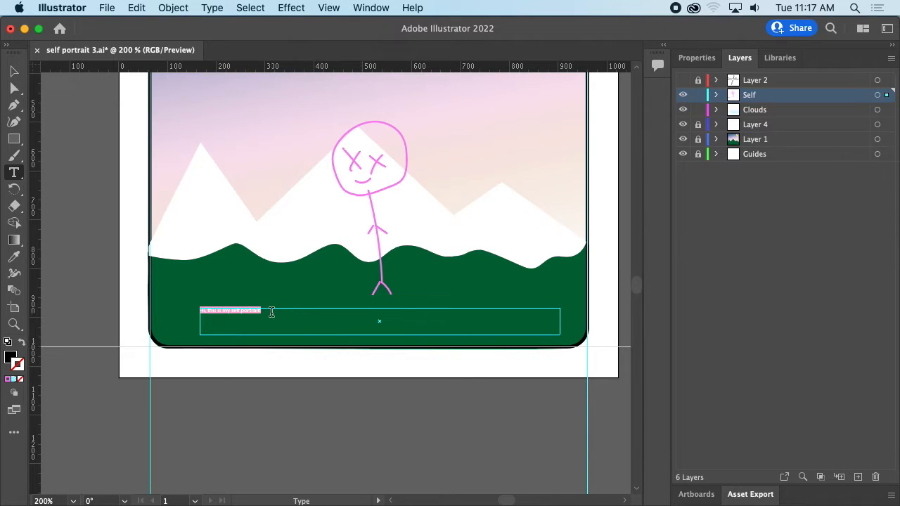
click(305, 318)
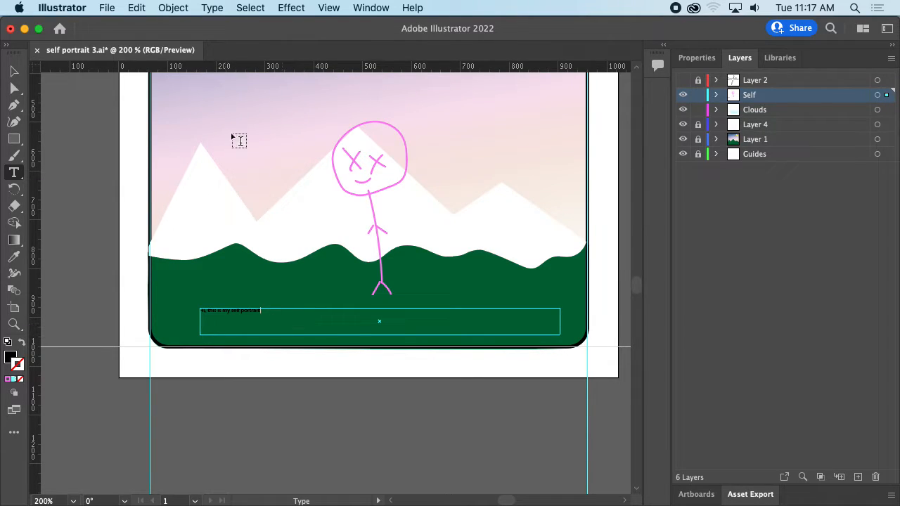
click(703, 57)
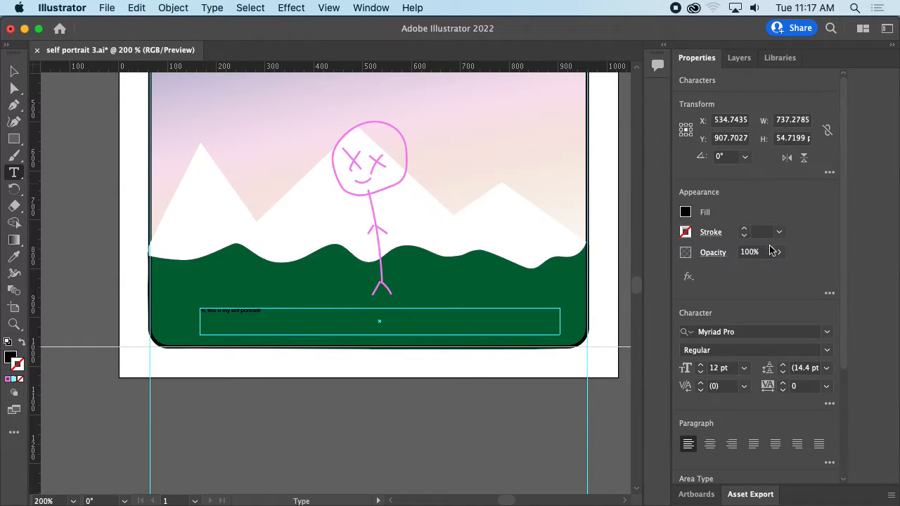
scroll(731, 274, down, 5)
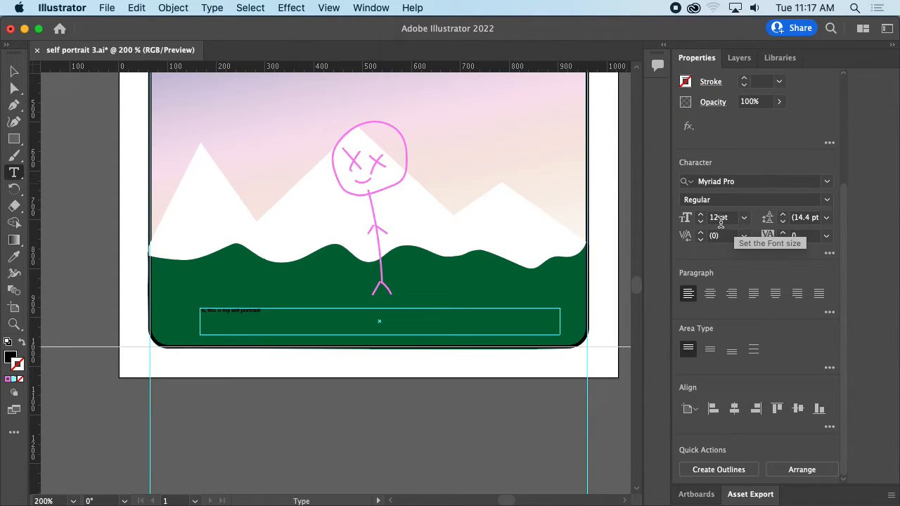
Try font sizes up to 23 pt with only the text cursor placed in the caption
click(701, 215)
click(701, 214)
click(700, 214)
click(700, 214)
click(700, 214)
click(701, 214)
click(701, 214)
click(701, 214)
click(701, 214)
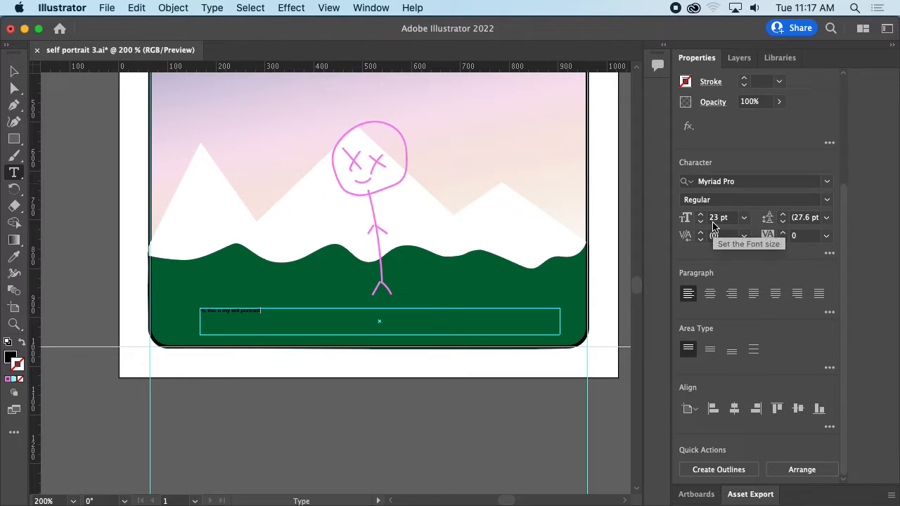
click(700, 222)
click(700, 222)
click(700, 222)
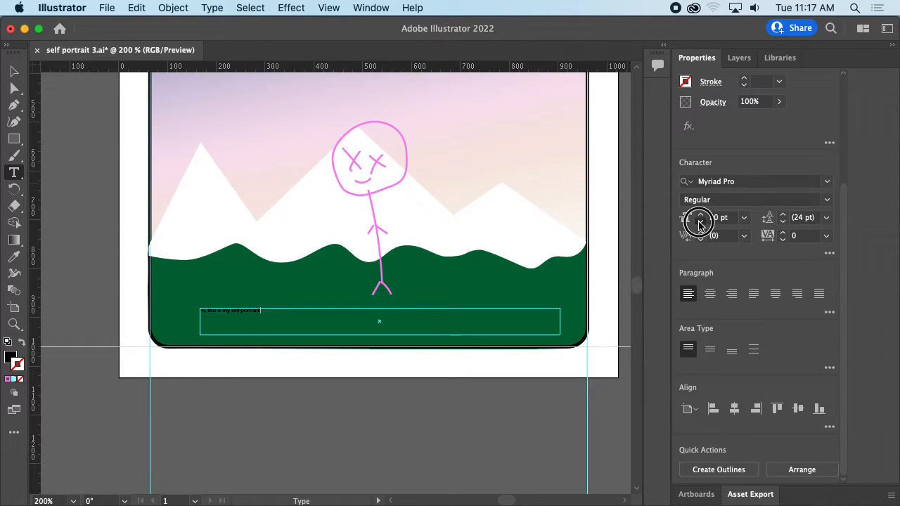
click(700, 222)
click(701, 222)
click(700, 222)
Select the whole caption, enlarge it to 28 pt and centre its paragraph in the text box
drag(263, 311, 198, 311)
click(701, 214)
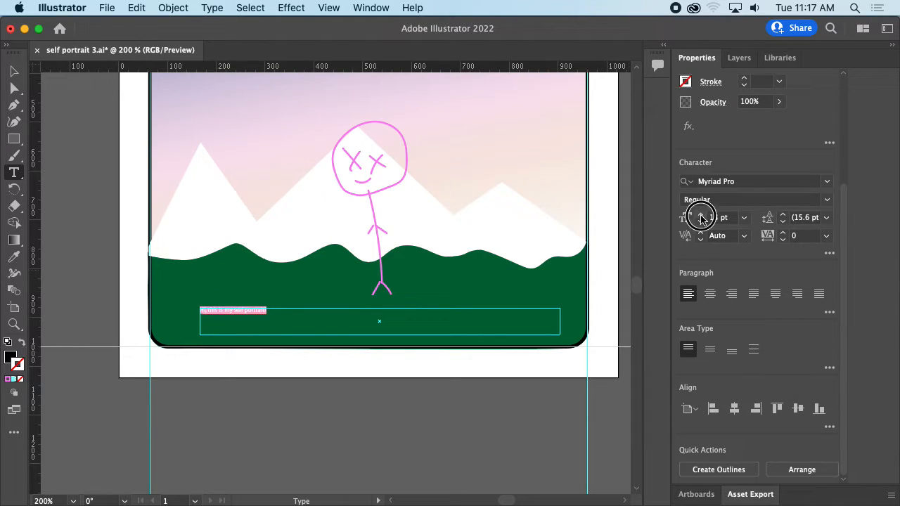
click(702, 217)
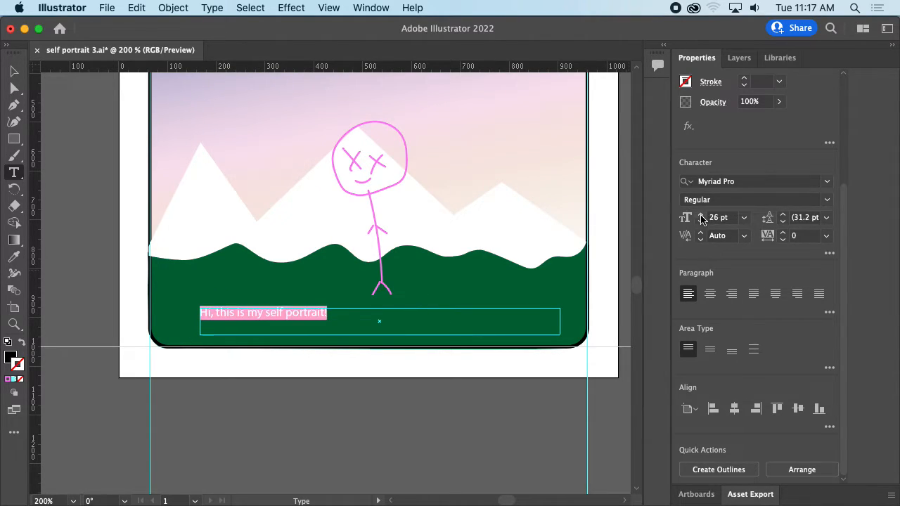
click(702, 217)
click(710, 295)
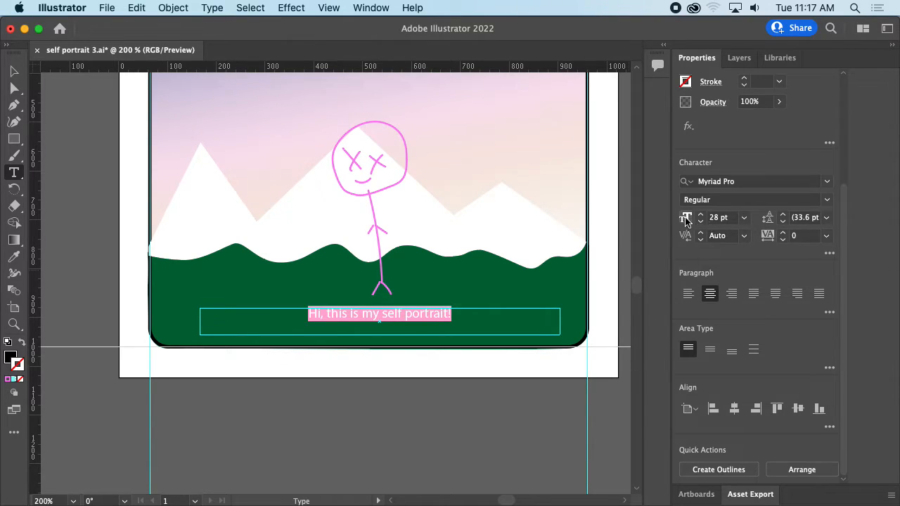
Try 29 pt and 72 pt for the selected caption and settle on a font size of 60 pt
click(717, 218)
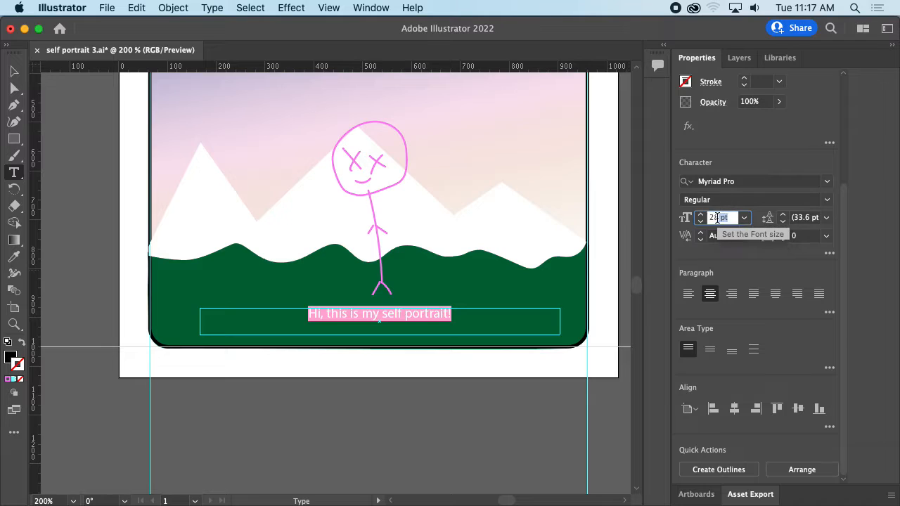
text(29)
key(Return)
click(743, 217)
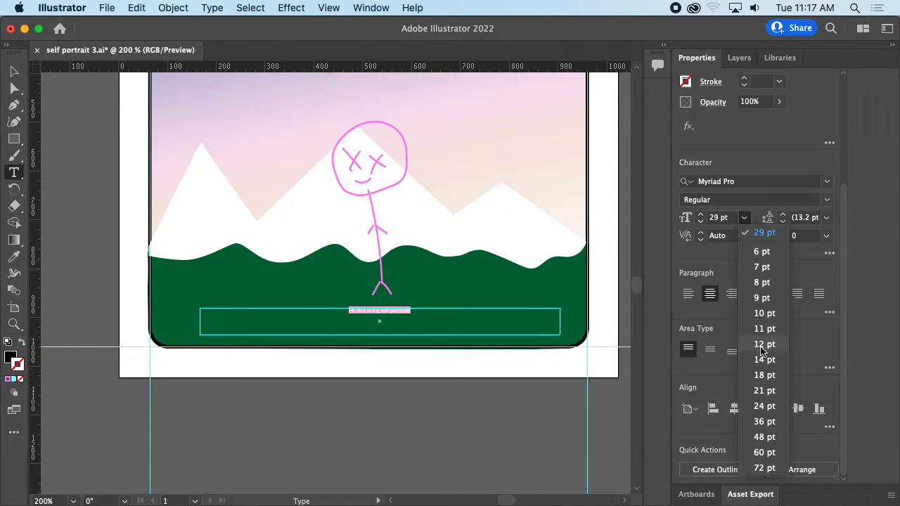
click(766, 468)
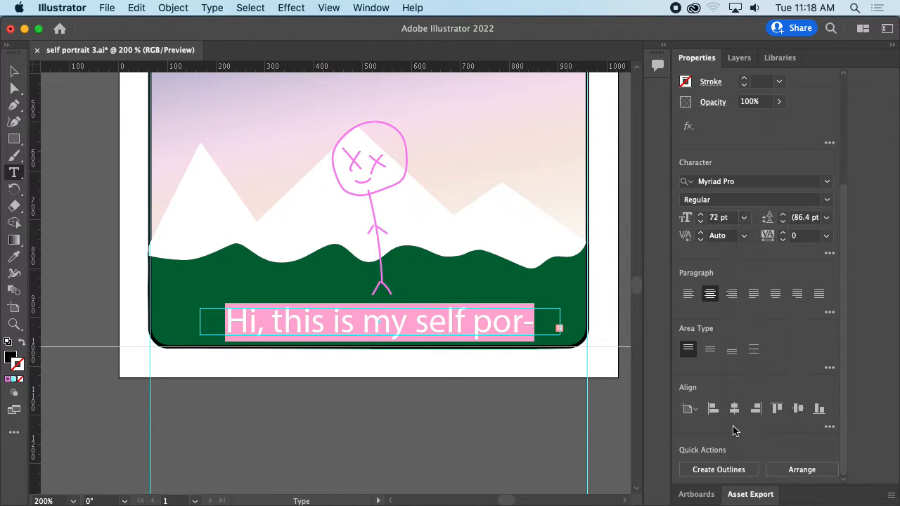
click(746, 220)
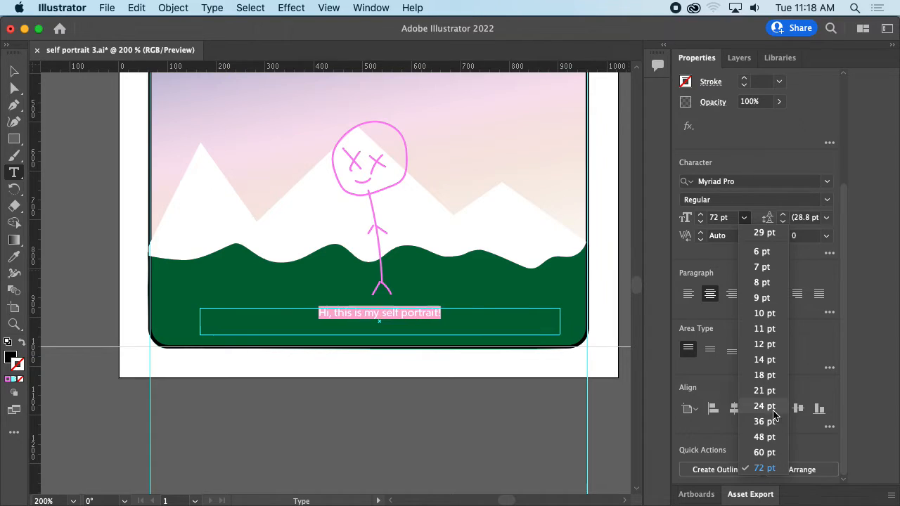
click(766, 450)
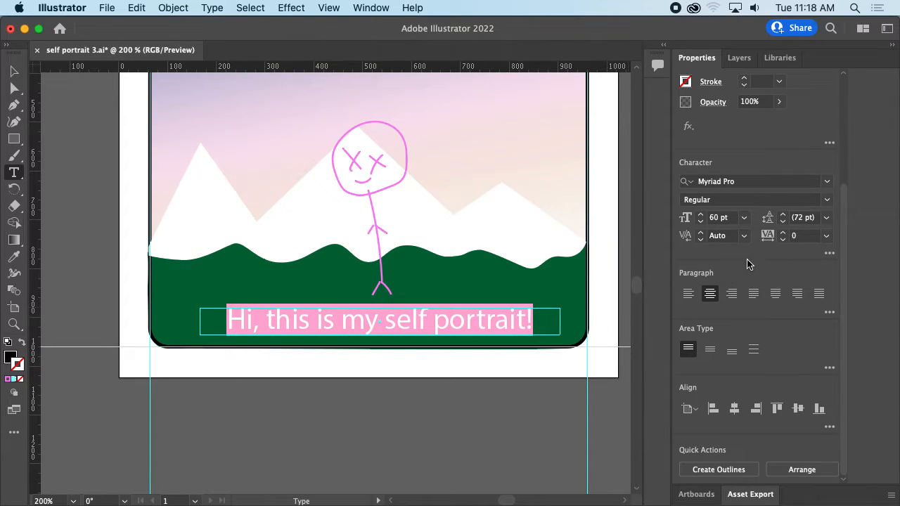
Try the two ornamental pattern swatches and red as the caption's fill, and settle on magenta
scroll(731, 271, up, 5)
click(686, 212)
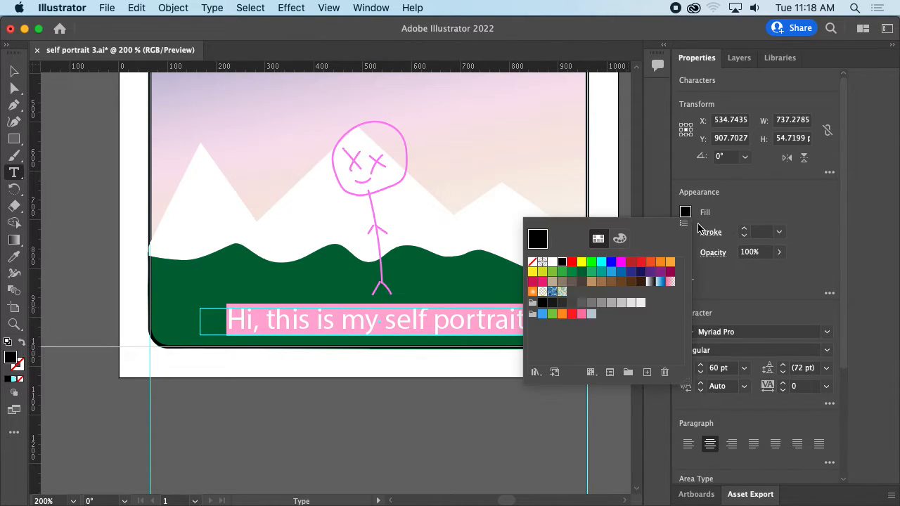
click(552, 292)
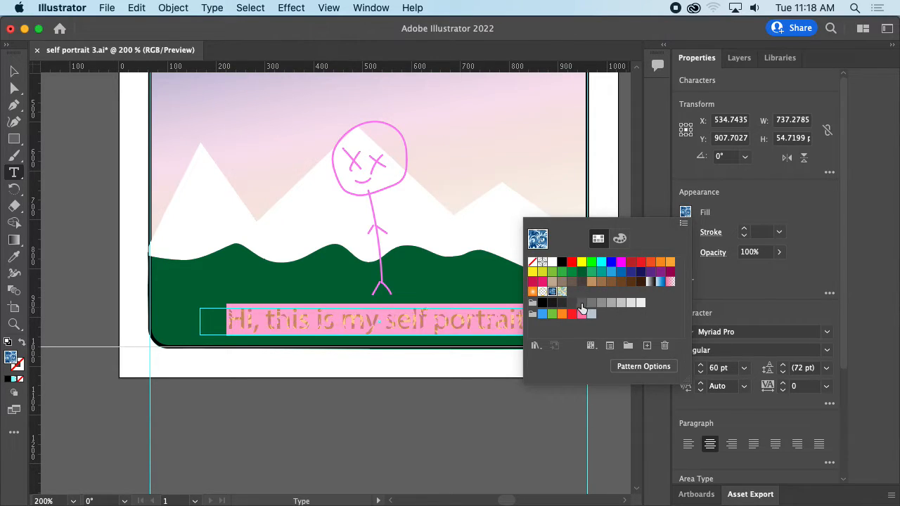
click(563, 293)
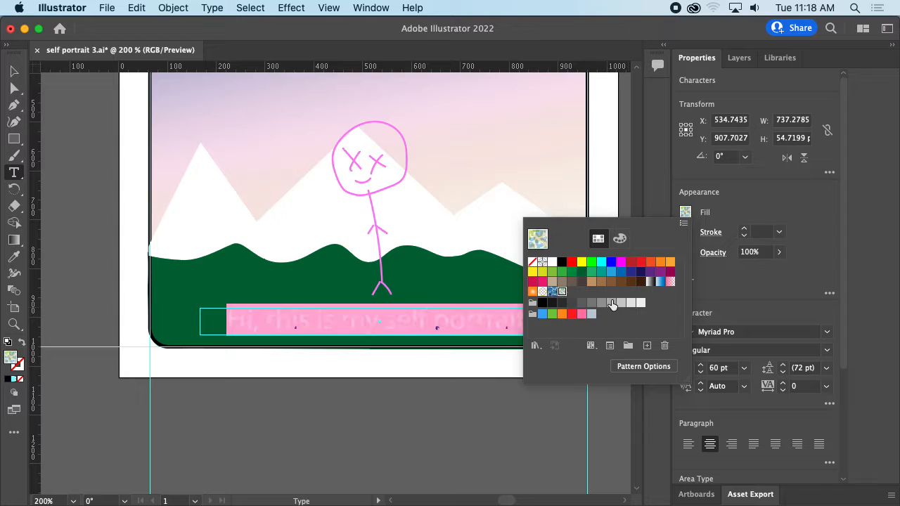
click(572, 263)
click(621, 261)
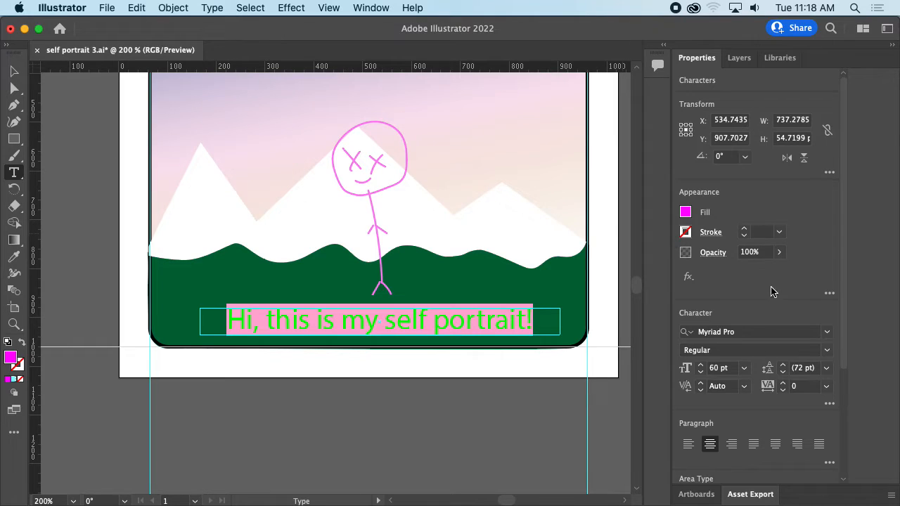
Browse the font list with the caption as preview and set its font to Andale Mono
scroll(771, 292, down, 4)
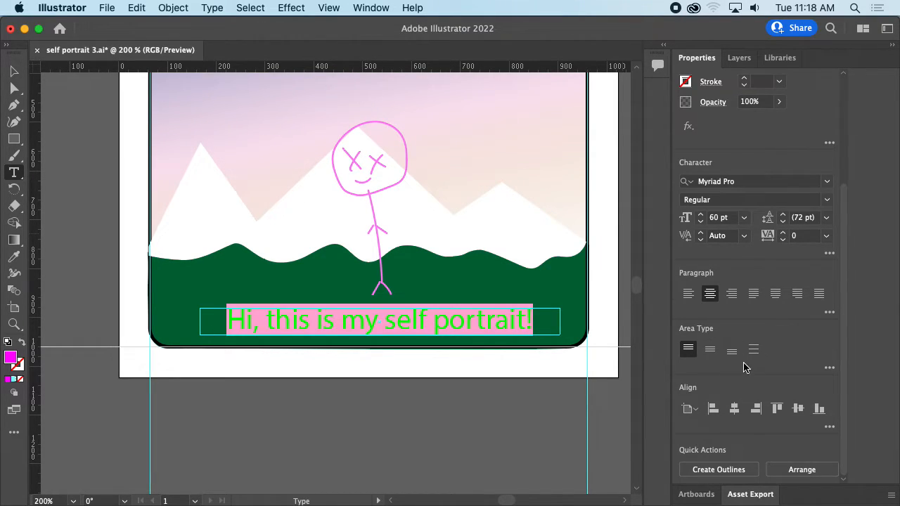
scroll(772, 275, up, 1)
scroll(773, 269, up, 1)
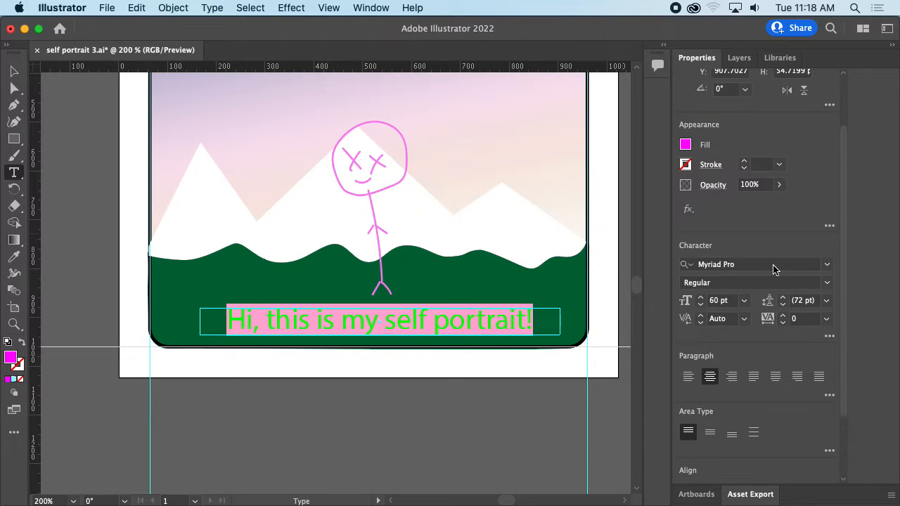
click(826, 267)
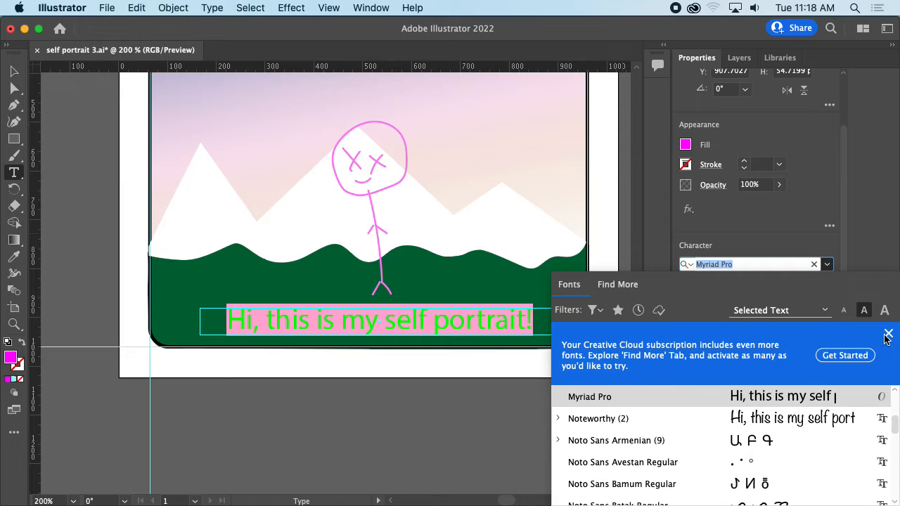
scroll(752, 422, down, 1)
scroll(748, 415, up, 6)
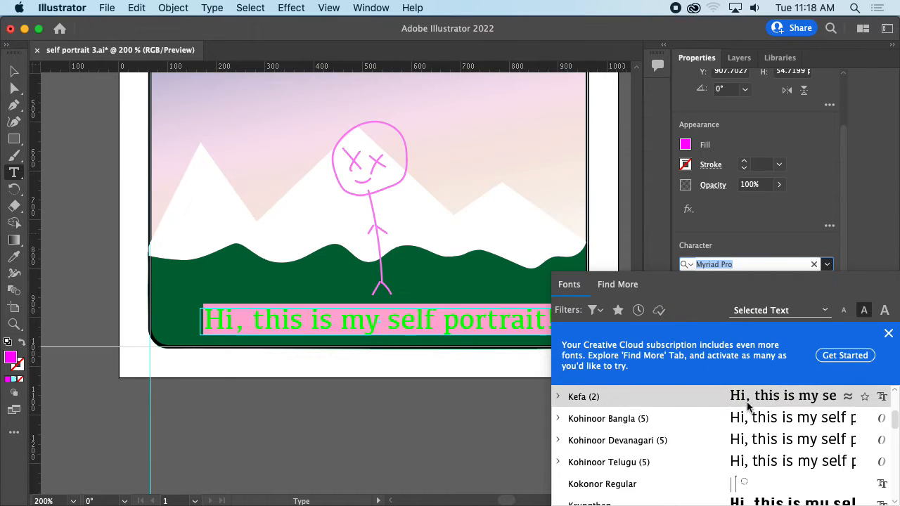
scroll(747, 406, up, 20)
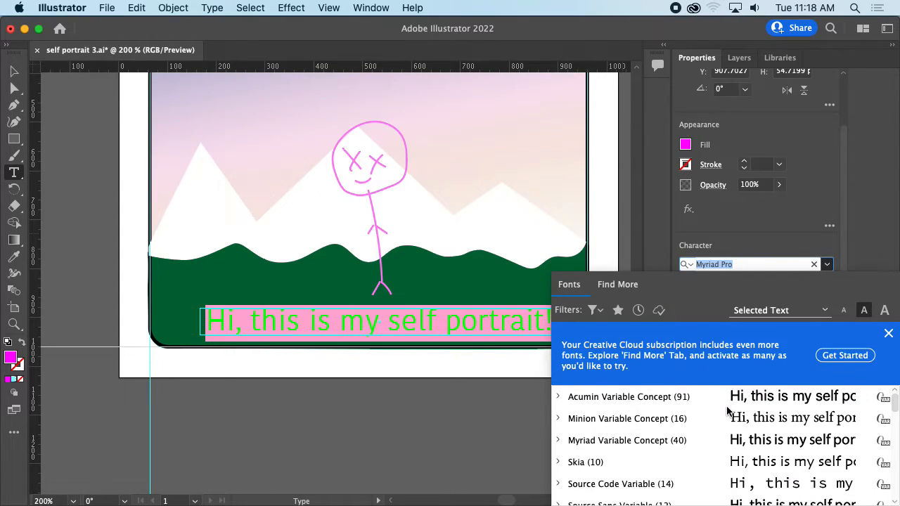
scroll(724, 418, down, 5)
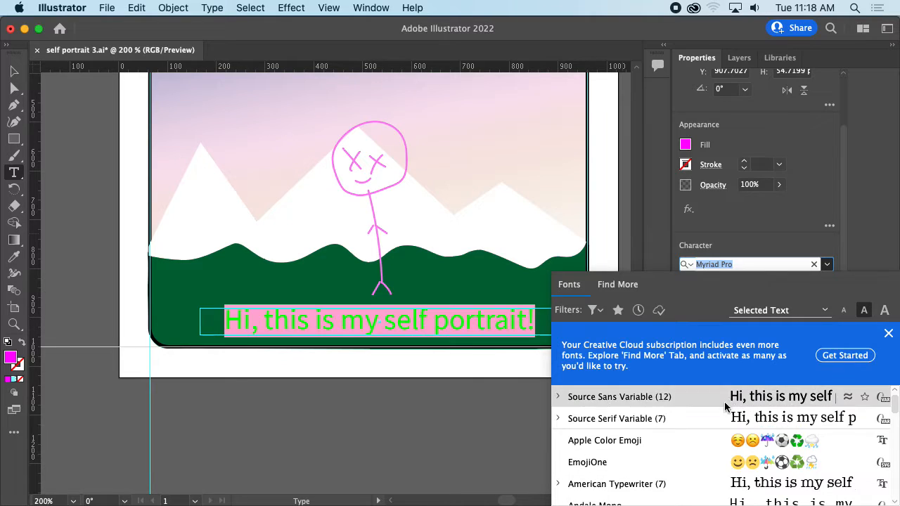
scroll(724, 436, down, 2)
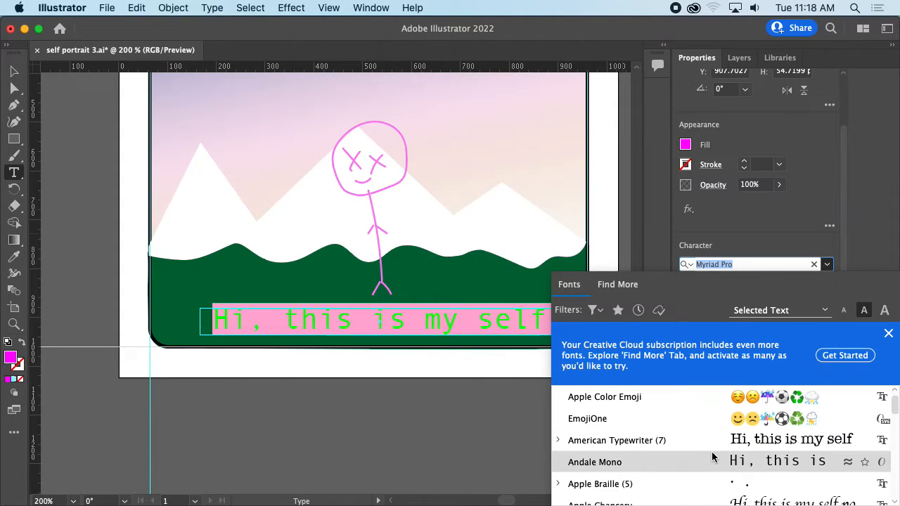
click(716, 458)
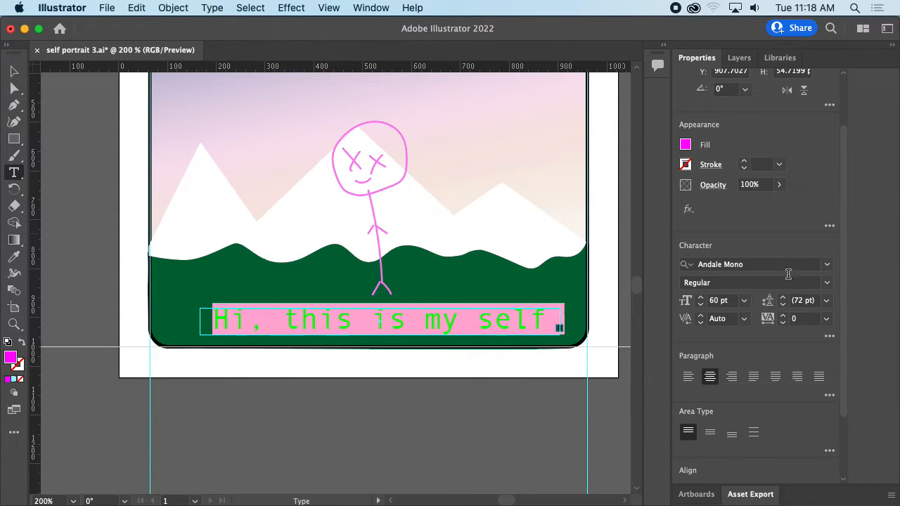
Set the selected caption's font size to 36 pt so it fits its text box, and deselect it
click(743, 300)
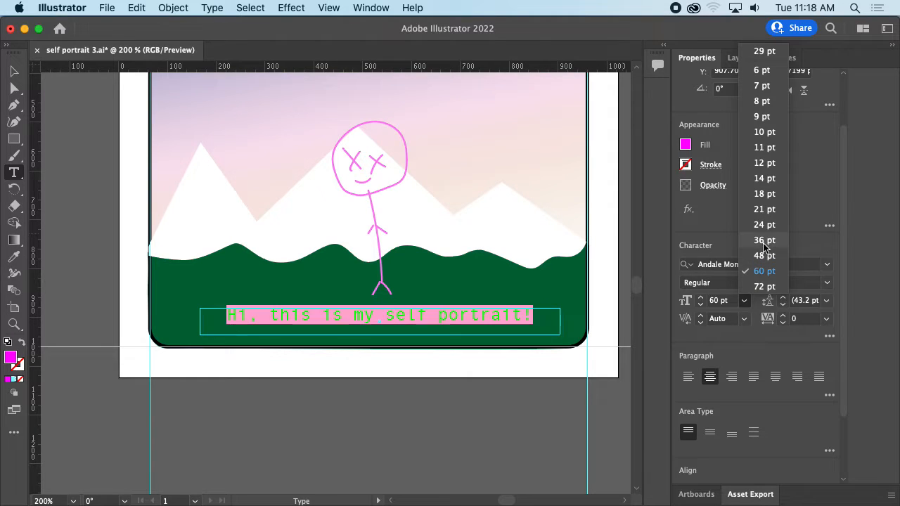
click(764, 239)
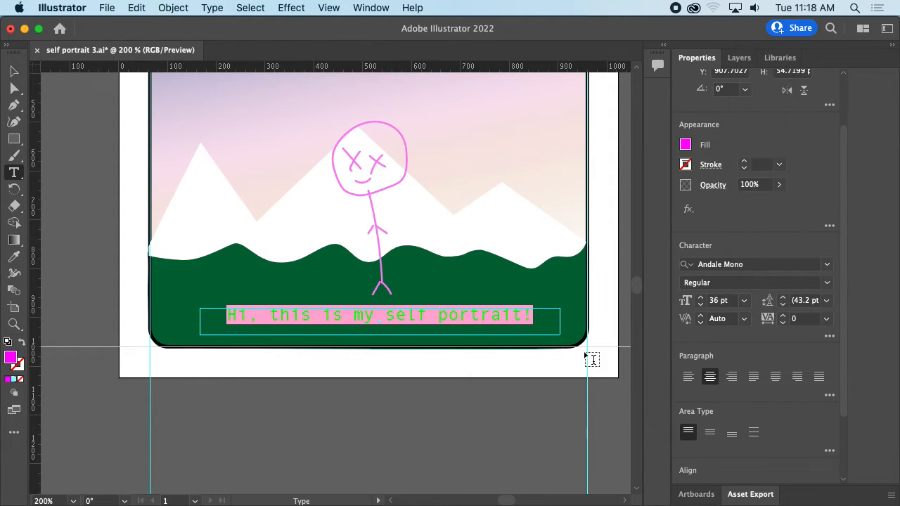
click(14, 86)
click(409, 401)
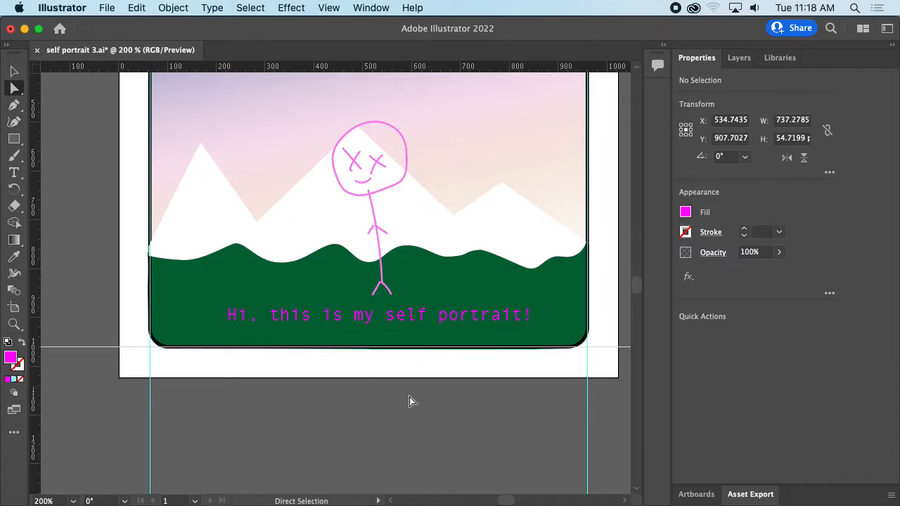
Try a magenta stroke and no fill with nothing selected on the artboard
key(super+minus)
key(super+minus)
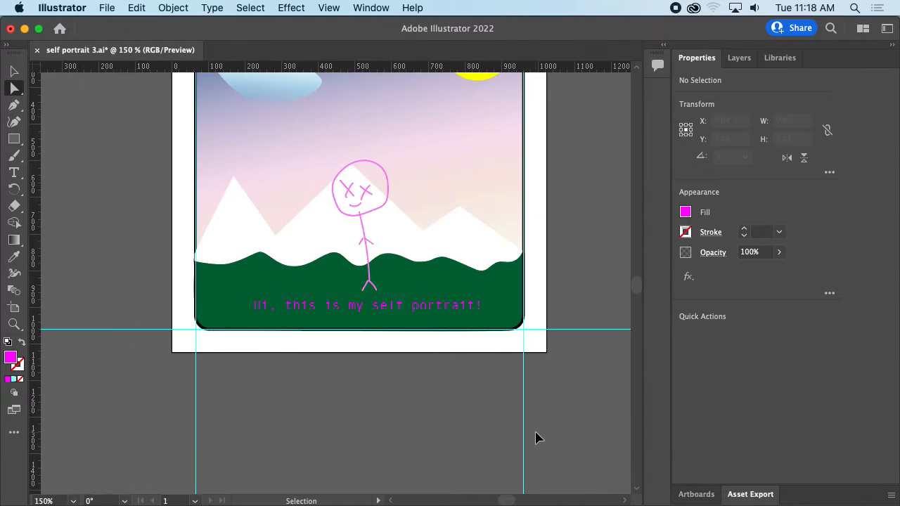
key(super+equal)
key(super+equal)
key(super+equal)
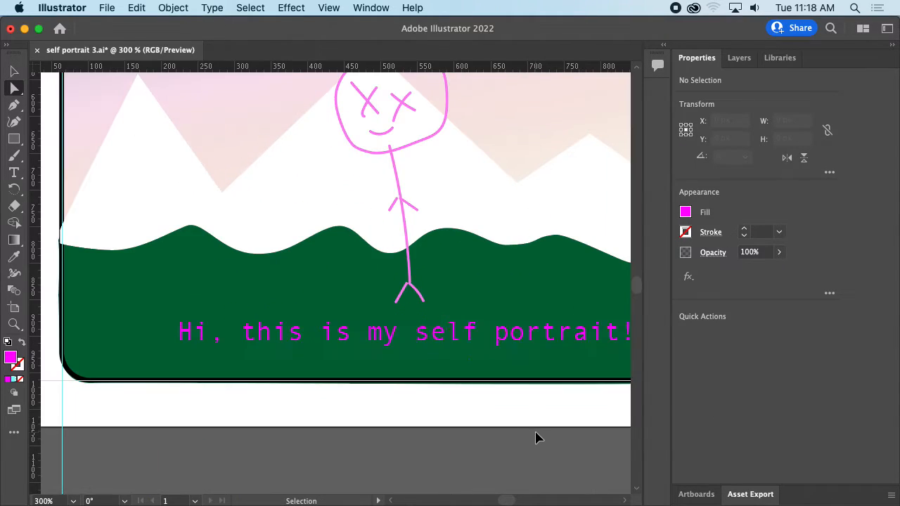
click(686, 231)
click(625, 285)
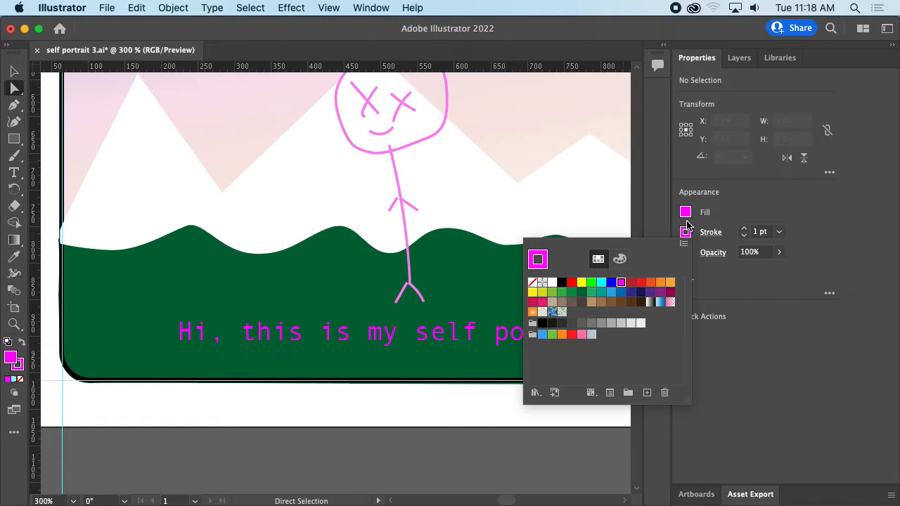
click(671, 221)
click(685, 212)
click(532, 262)
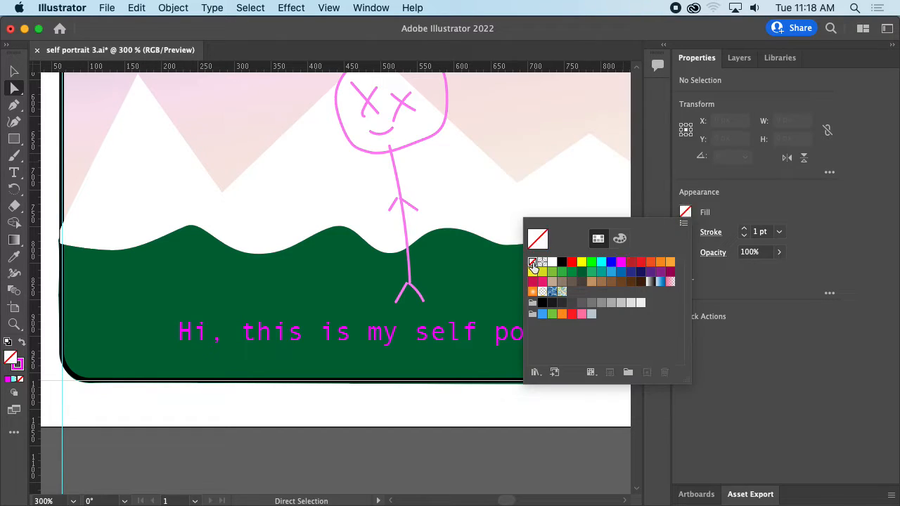
key(Escape)
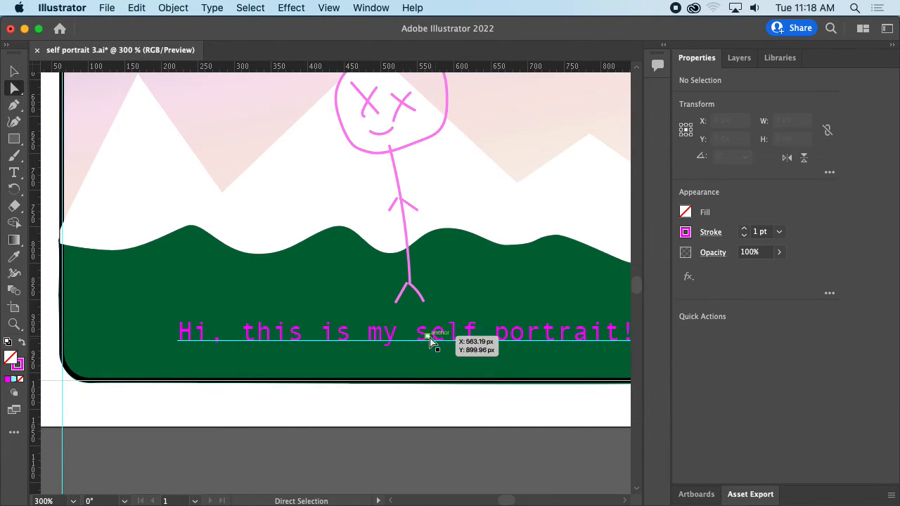
Select the whole caption text, remove its fill and give it a 1 pt magenta stroke
double_click(422, 341)
double_click(405, 333)
triple_click(405, 333)
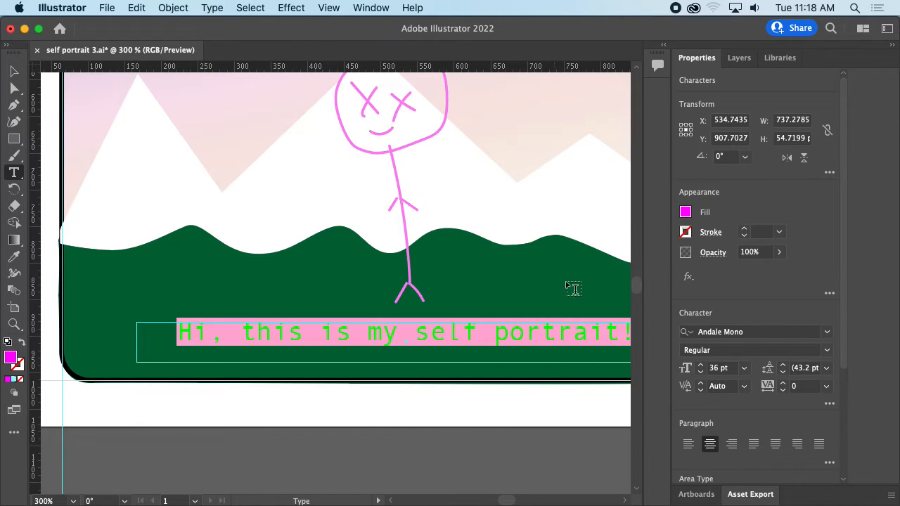
click(686, 232)
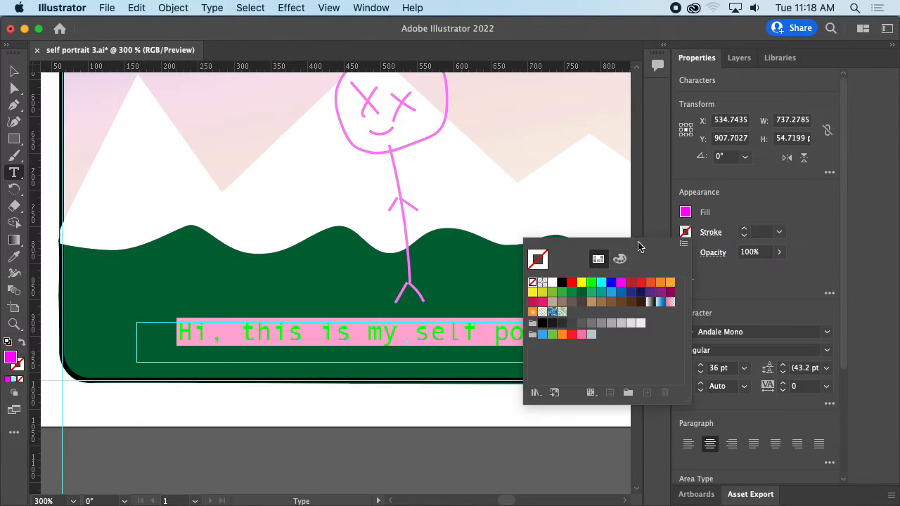
click(686, 211)
click(685, 212)
click(532, 262)
click(708, 226)
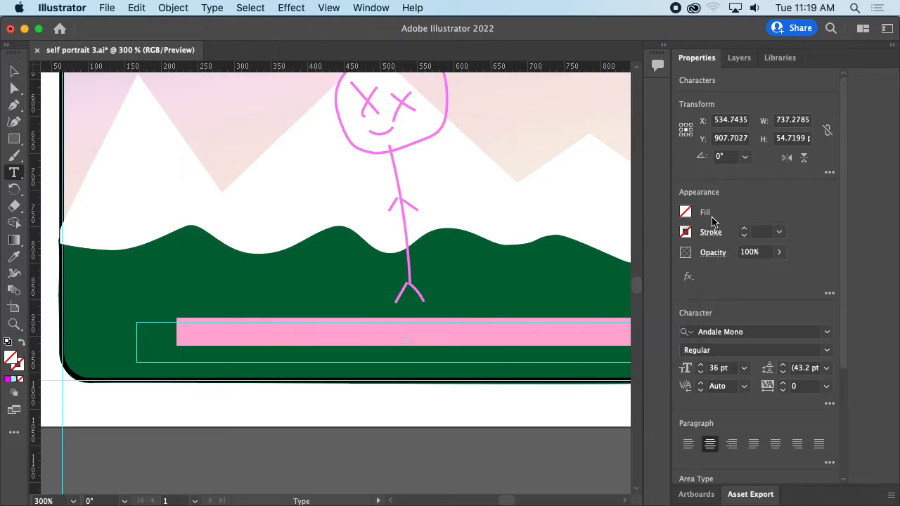
click(685, 233)
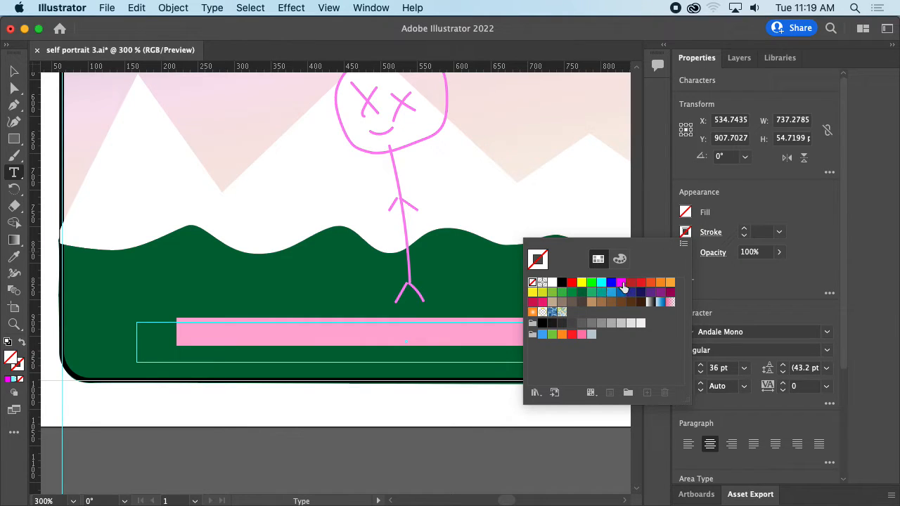
click(621, 284)
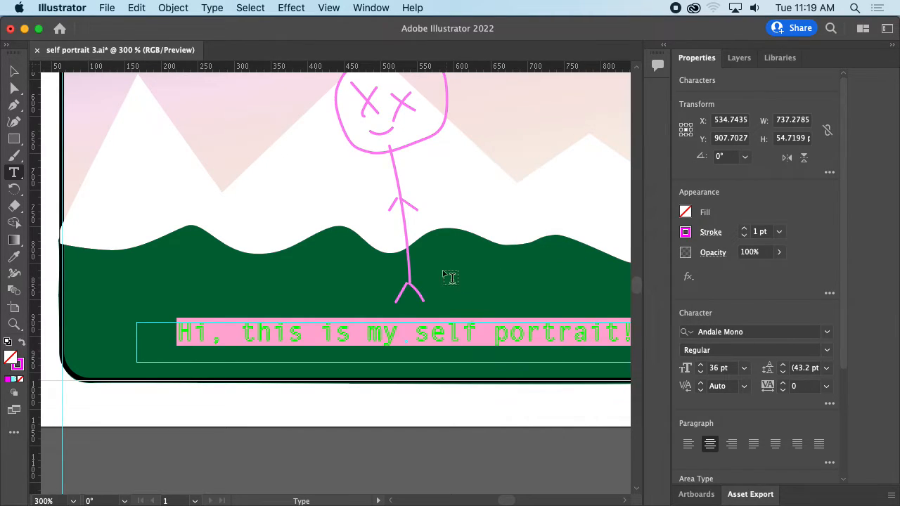
key(Escape)
click(294, 270)
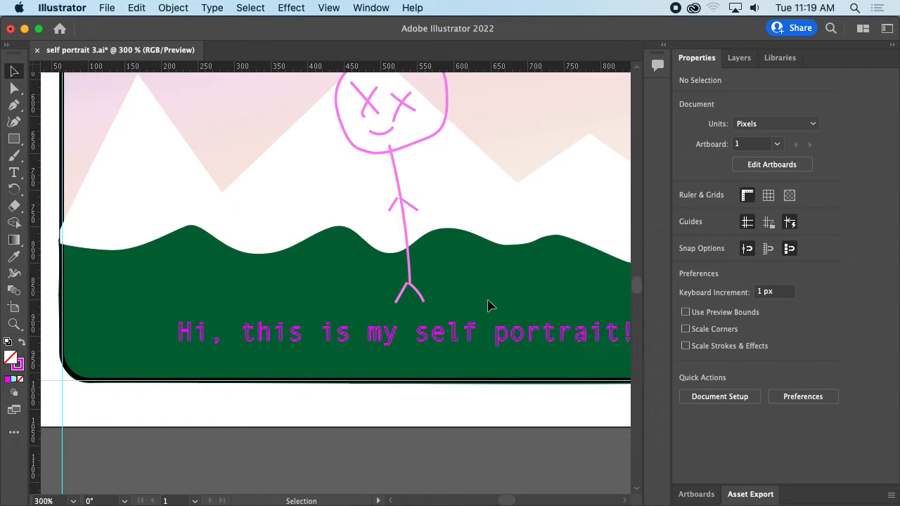
Examine the outlined caption's letters up close and its legibility against the whole illustration
drag(465, 275, 396, 213)
key(super+minus)
key(super+minus)
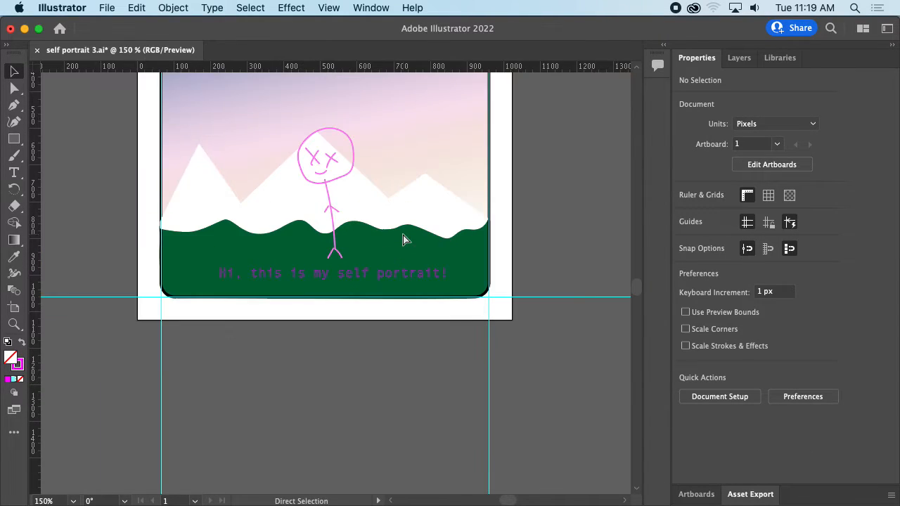
key(super+minus)
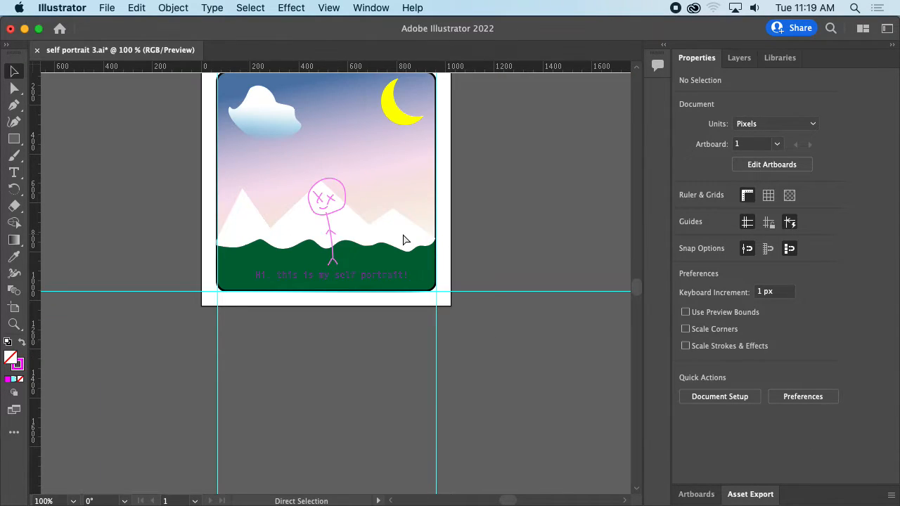
key(super+plus)
key(super+plus)
key(super+plus)
key(super+plus)
key(super+plus)
key(super+plus)
key(super+plus)
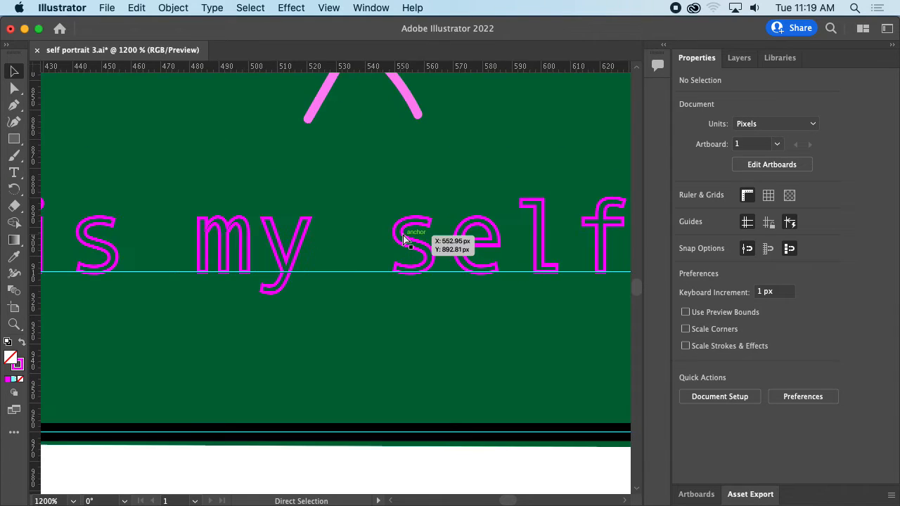
key(super+plus)
key(super+plus)
key(super+plus)
key(super+minus)
key(super+minus)
key(super+minus)
key(super+minus)
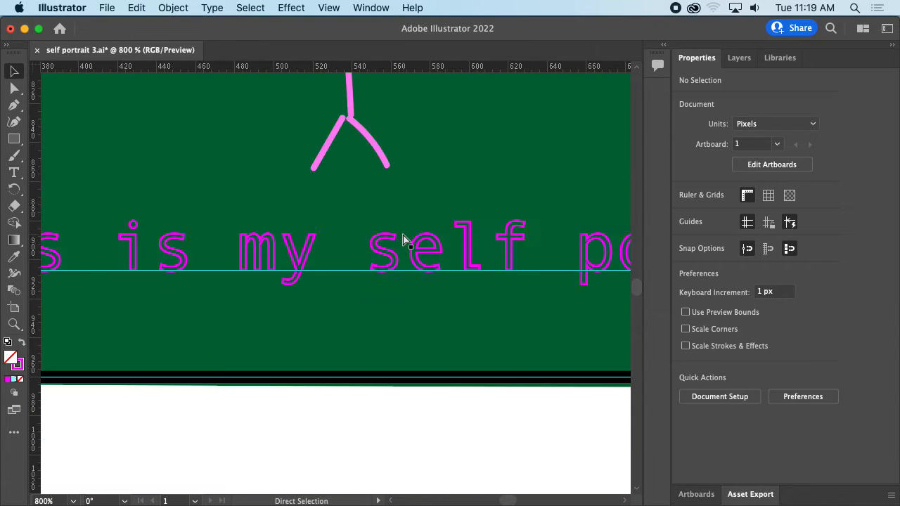
key(super+minus)
key(super+minus)
key(super+minus)
key(super+minus)
drag(381, 206, 428, 295)
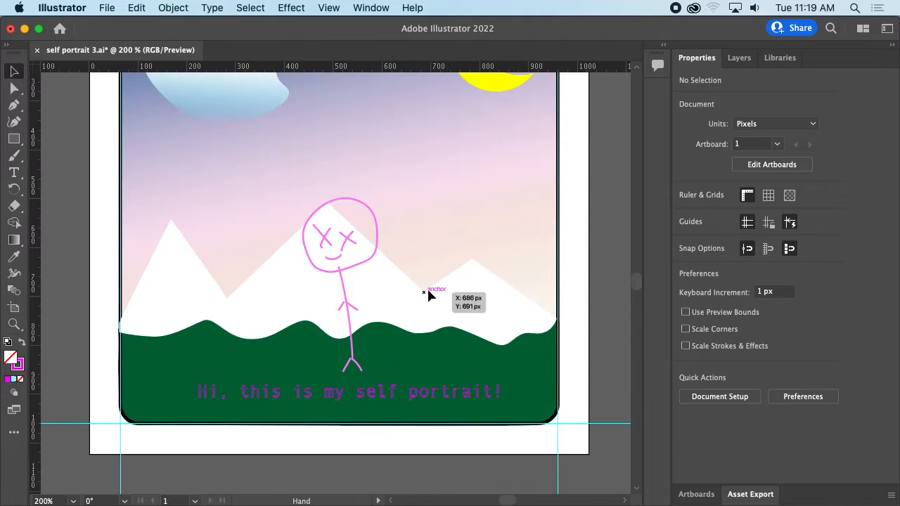
key(super+minus)
key(super+minus)
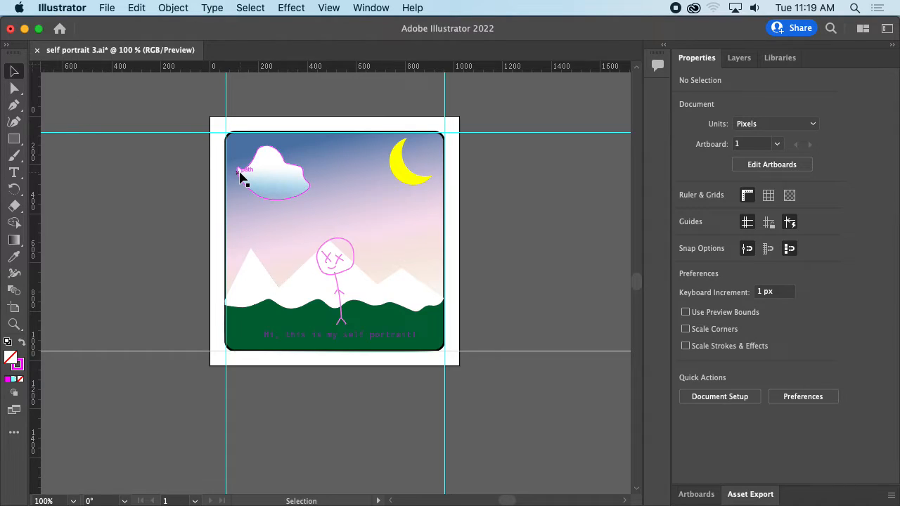
key(super+equal)
key(super+equal)
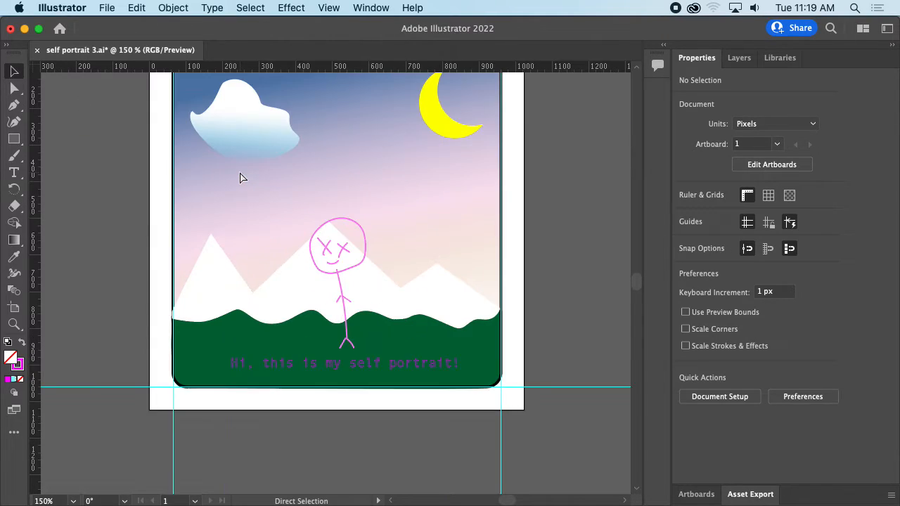
Make the Clouds layer active and move the existing cloud slightly towards the upper-left corner of the sky
click(733, 63)
key(space)
drag(409, 135, 435, 245)
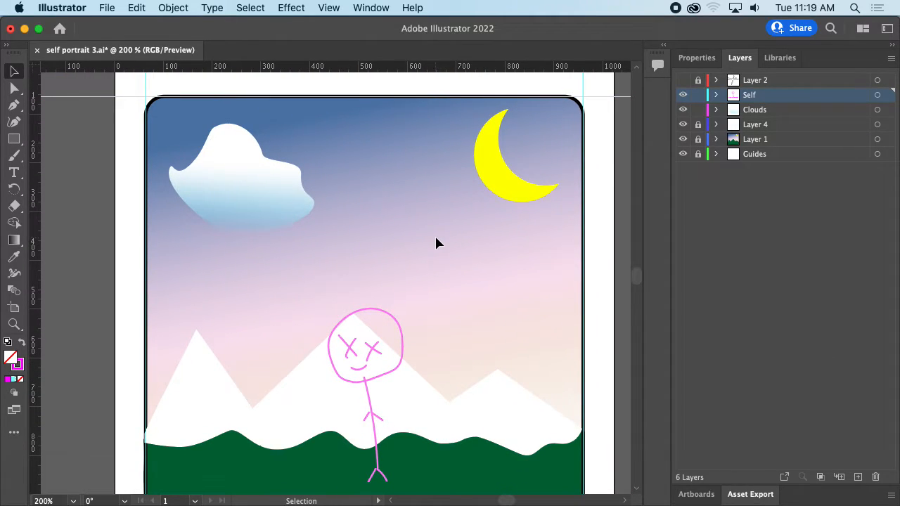
key(space)
mouse_move(440, 222)
mouse_down()
mouse_move(452, 251)
mouse_move(444, 237)
mouse_up()
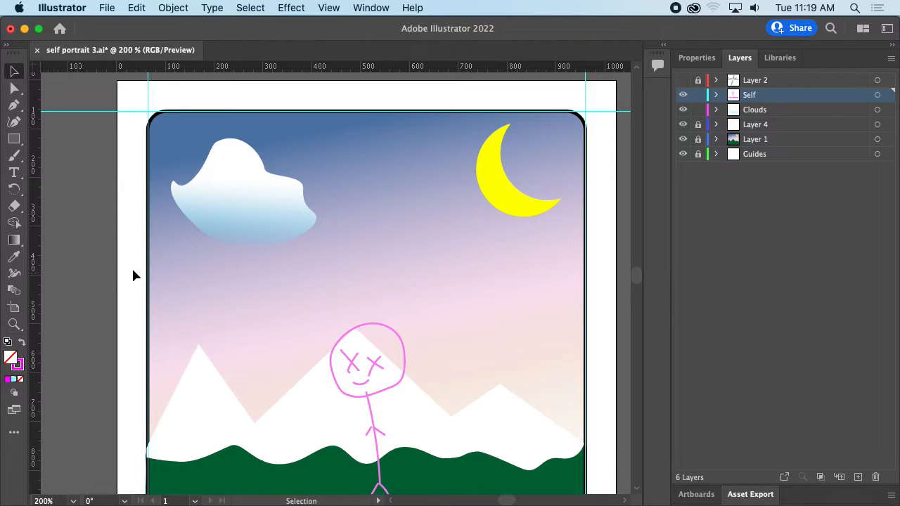
click(768, 114)
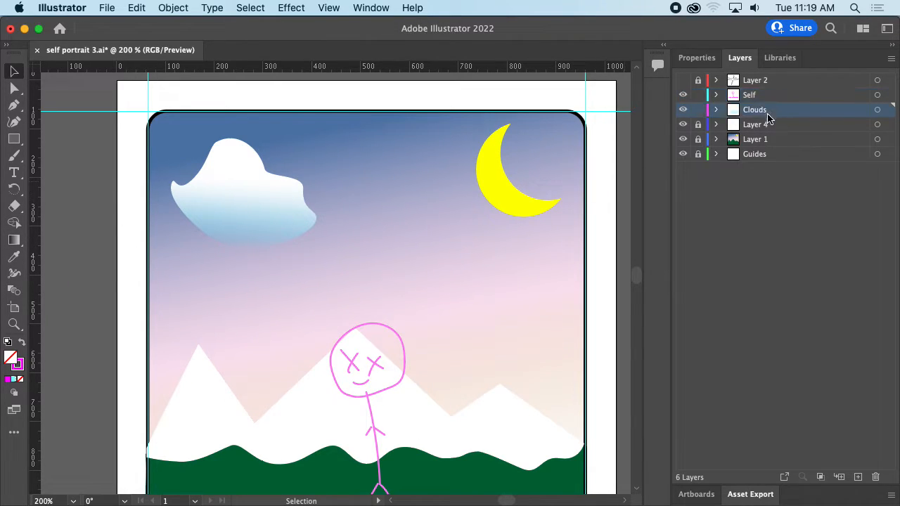
drag(253, 206, 243, 187)
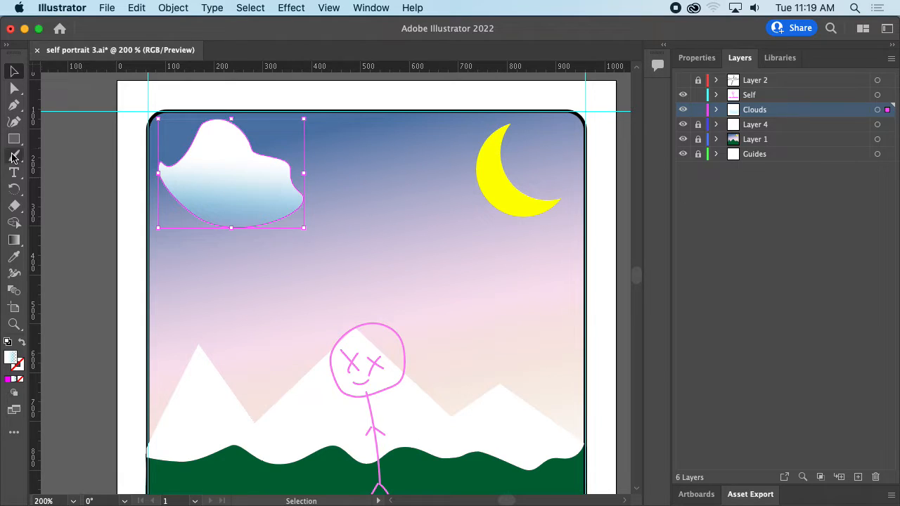
Draw seven overlapping ellipses of different sizes between the existing cloud and the moon to form a second cloud
drag(14, 139, 68, 156)
drag(341, 193, 420, 257)
mouse_move(437, 172)
mouse_down()
mouse_move(409, 201)
mouse_move(371, 221)
mouse_up()
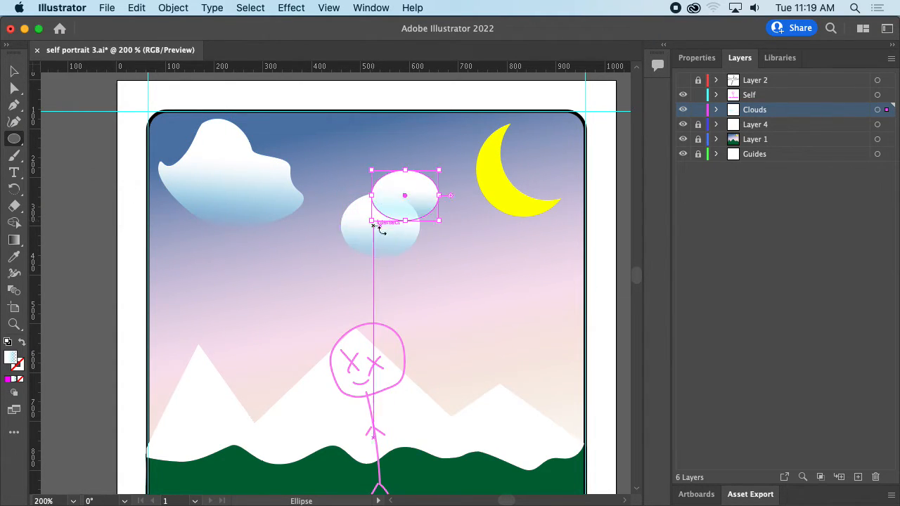
drag(439, 243, 397, 201)
drag(330, 167, 388, 216)
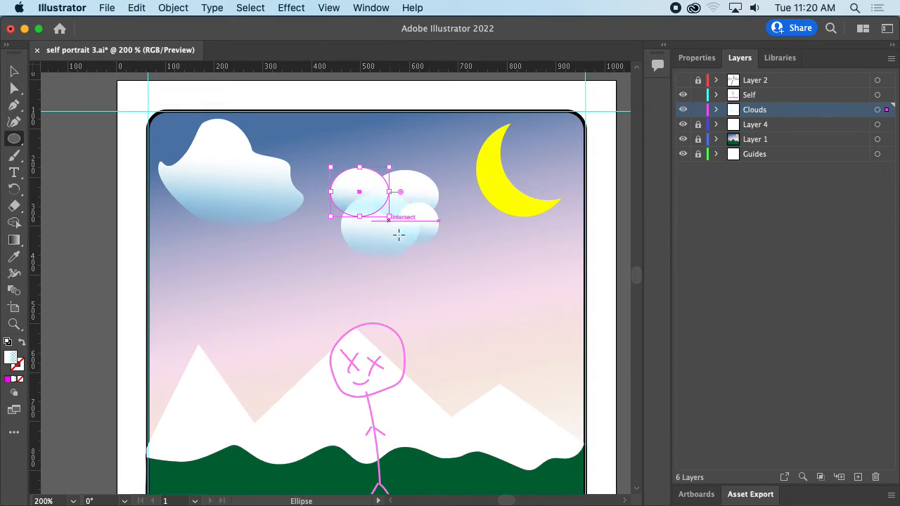
mouse_move(467, 257)
mouse_down()
mouse_move(373, 206)
mouse_move(386, 203)
mouse_up()
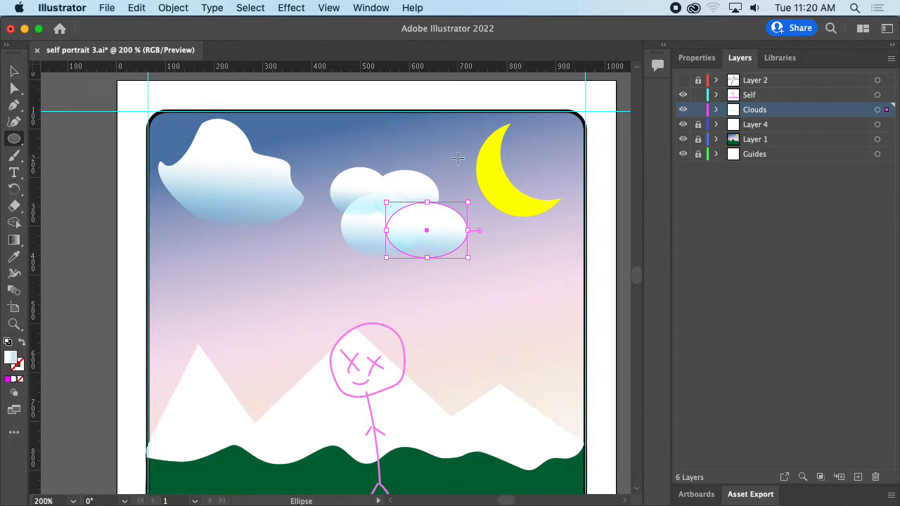
drag(457, 158, 395, 221)
drag(373, 159, 402, 186)
Select all the overlapping ellipses and merge them into one cloud shape with the Shape Builder tool
key(a)
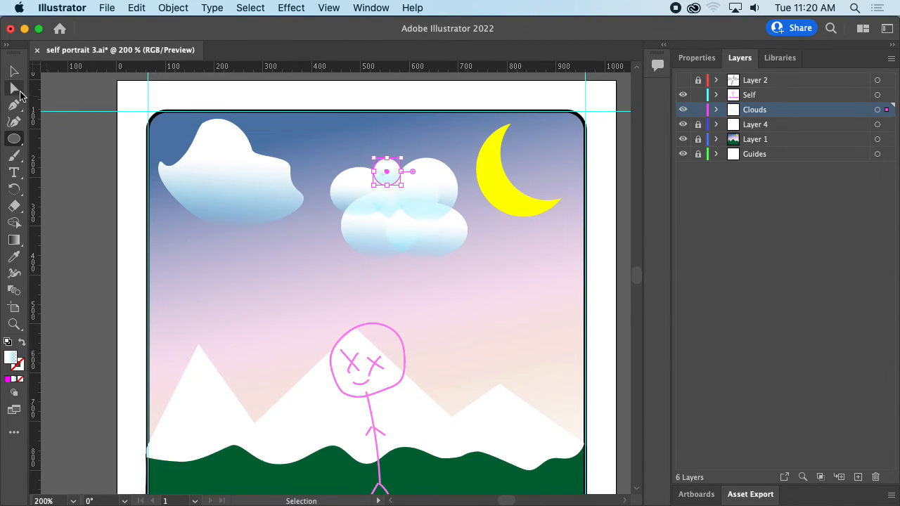
click(610, 240)
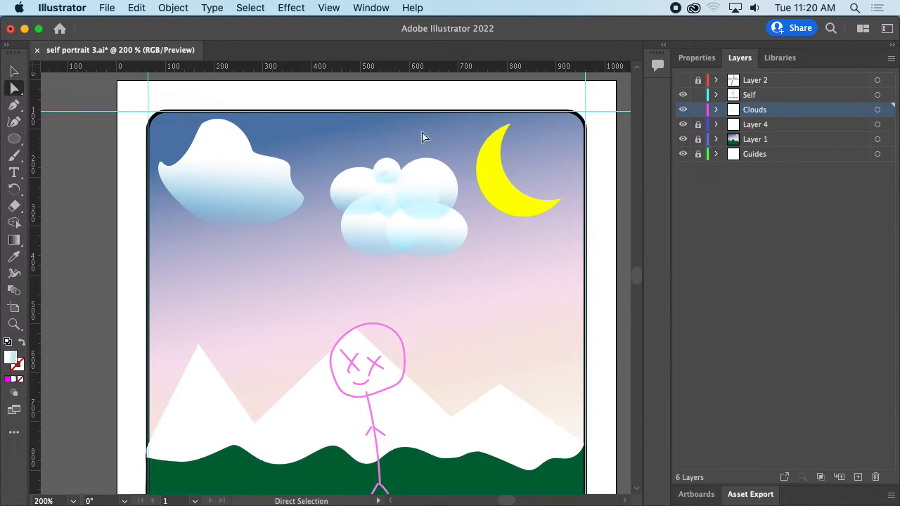
drag(452, 148, 322, 279)
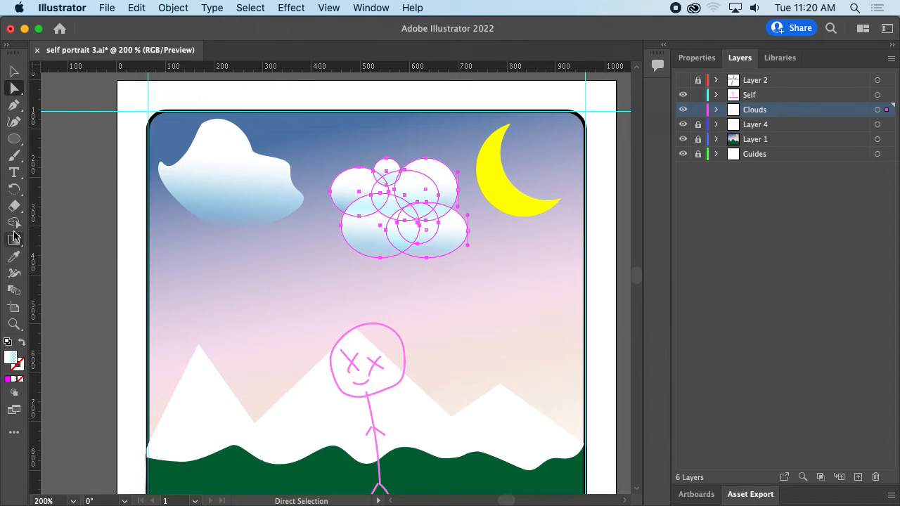
click(14, 223)
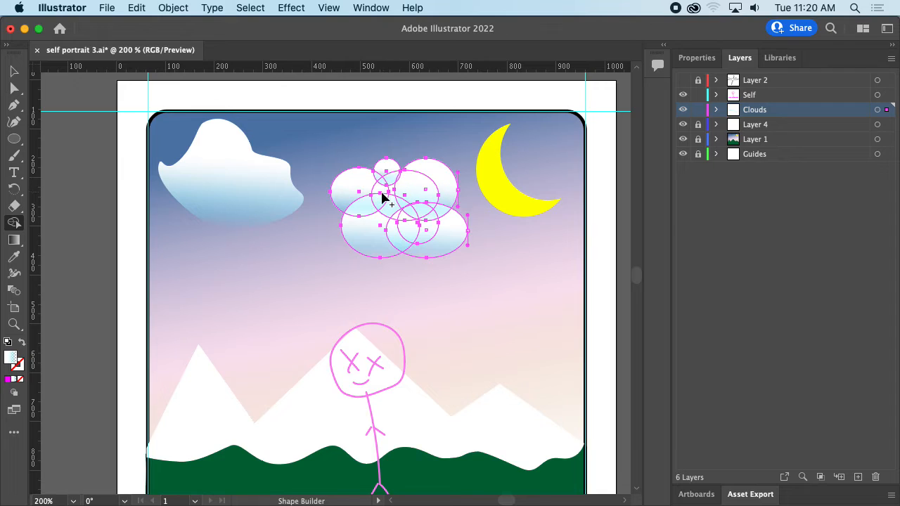
mouse_move(382, 196)
mouse_down()
mouse_move(398, 186)
mouse_move(424, 217)
mouse_move(430, 211)
mouse_move(401, 204)
mouse_move(393, 233)
mouse_move(363, 205)
mouse_move(382, 183)
mouse_move(377, 195)
mouse_move(417, 227)
mouse_move(443, 196)
mouse_move(354, 199)
mouse_move(371, 217)
mouse_up()
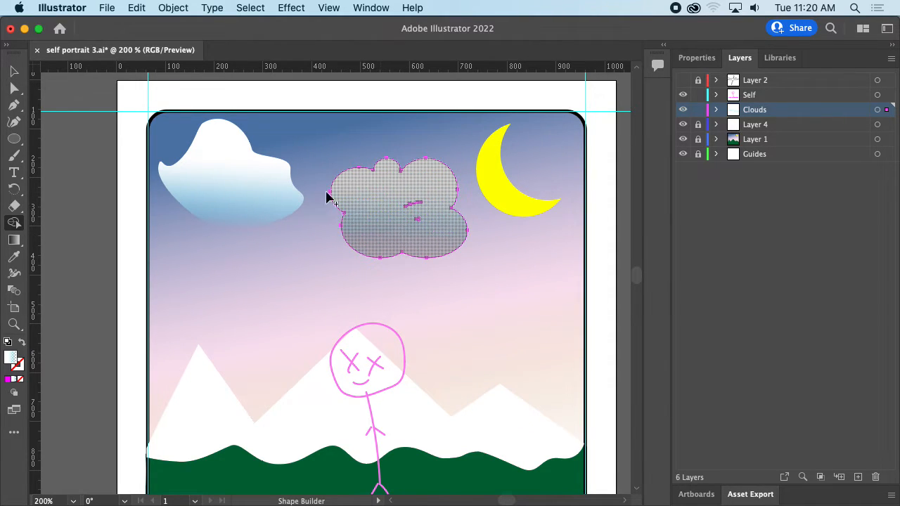
Move the merged cloud slightly higher in the sky, between the first cloud and the moon
click(14, 88)
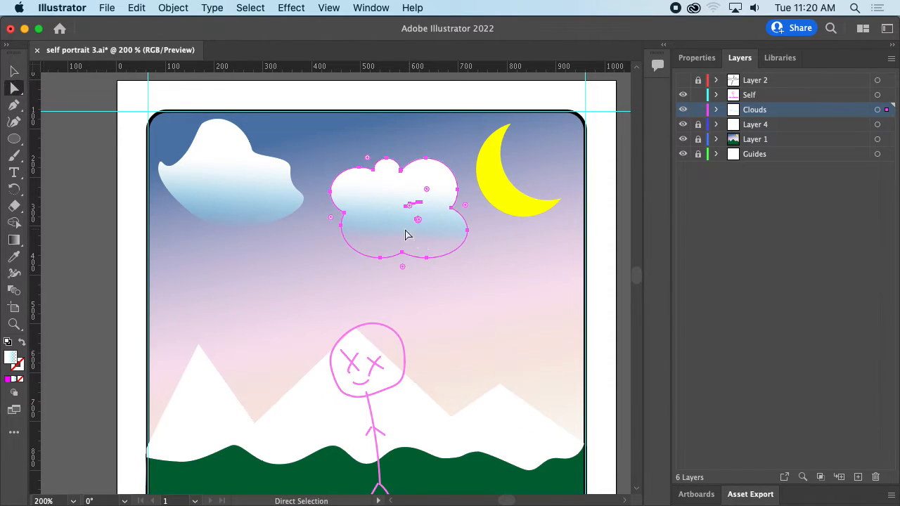
drag(406, 234, 406, 209)
scroll(425, 195, up, 1)
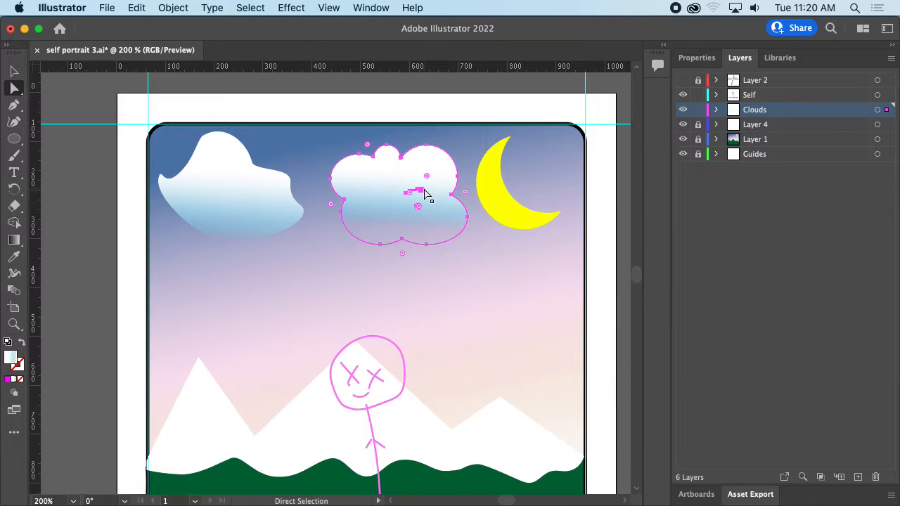
Delete the thin curved sliver left inside the merged cloud with the Direct Selection tool
scroll(425, 195, up, 4)
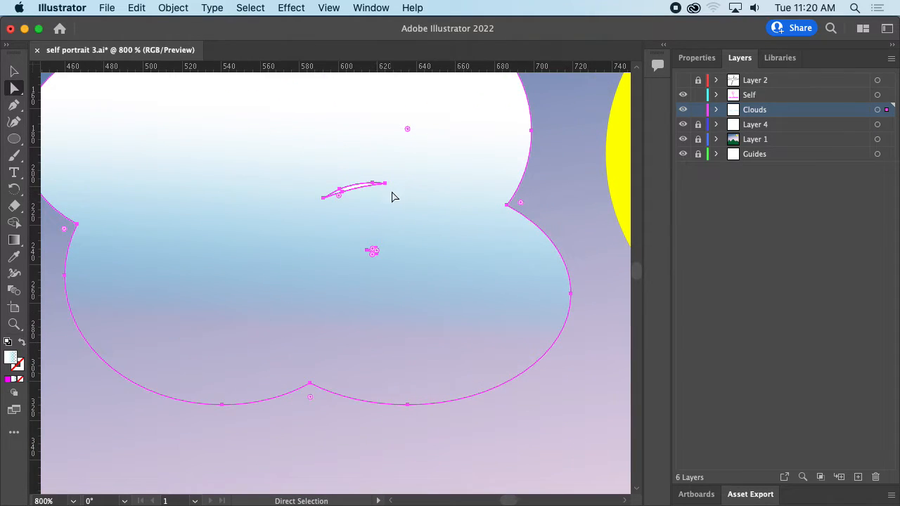
click(386, 184)
click(391, 203)
click(385, 184)
drag(386, 185, 328, 202)
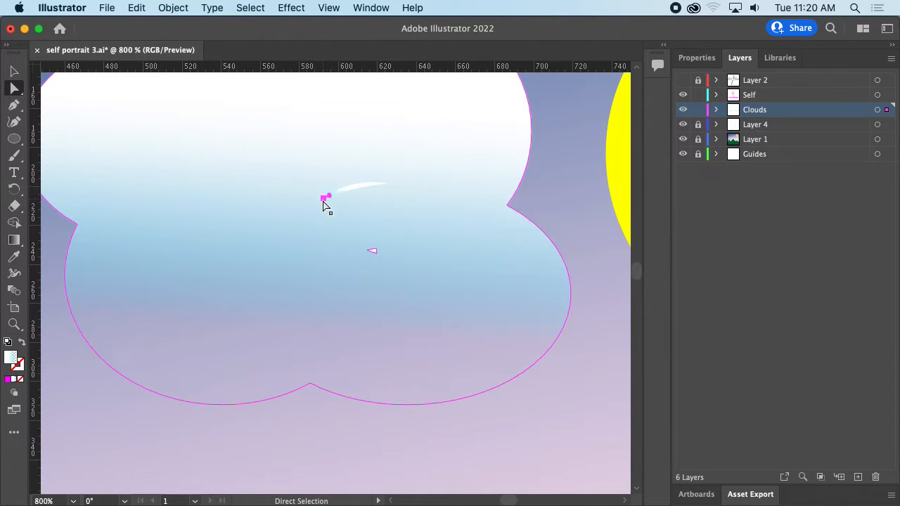
click(352, 190)
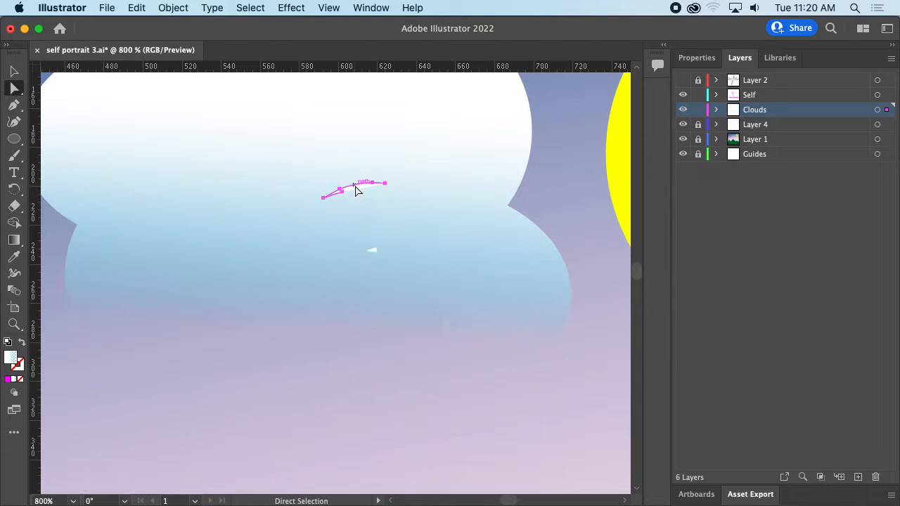
key(super+z)
click(342, 192)
key(super+z)
click(356, 189)
key(Delete)
click(339, 191)
key(Delete)
Delete the remaining small triangular fragment inside the merged cloud
click(374, 252)
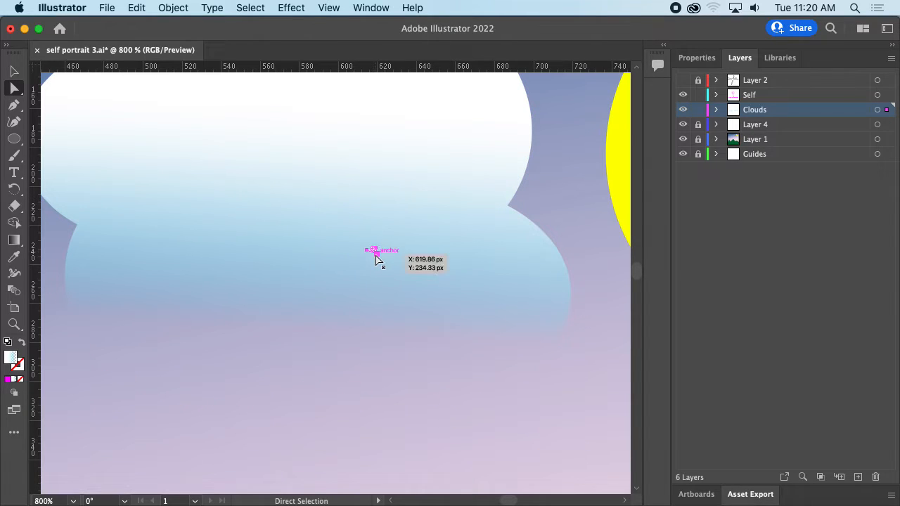
key(Delete)
drag(371, 254, 380, 259)
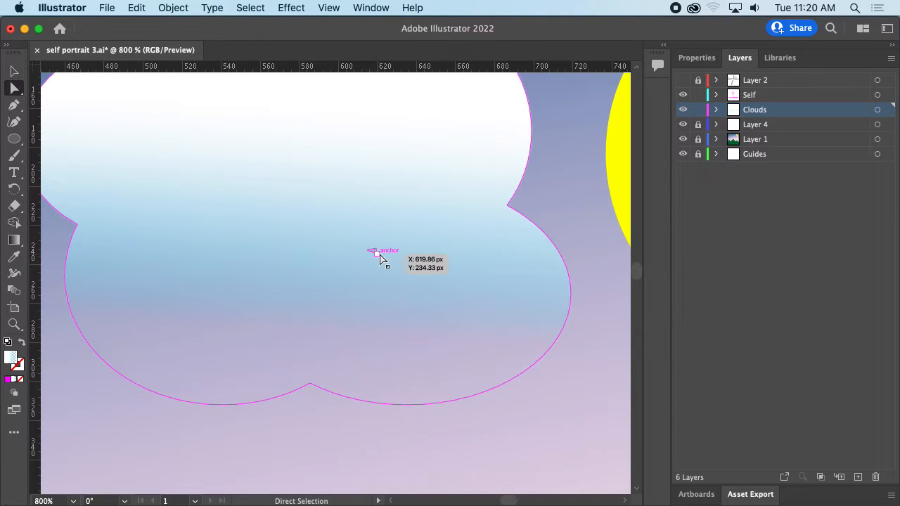
key(Delete)
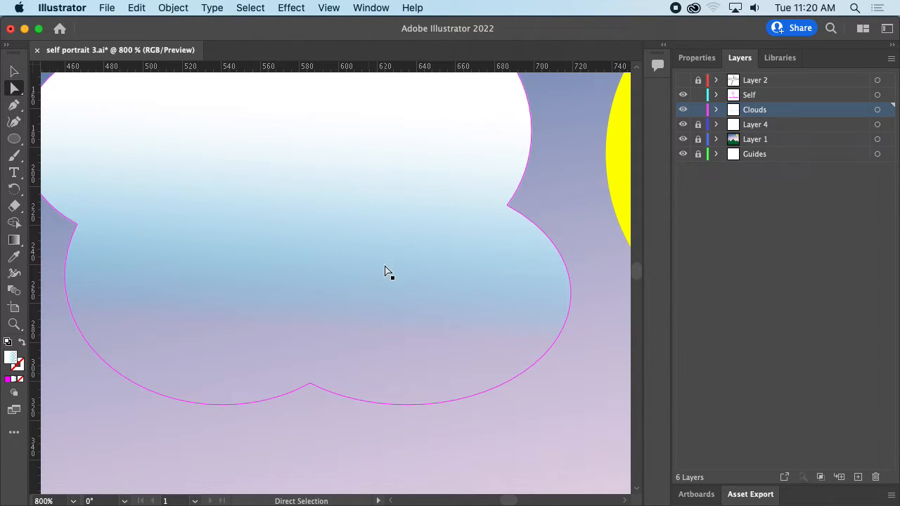
Move the merged cloud slightly higher, adjust the curve of its large upper lobe beside the moon, and deselect it
key(super+minus)
key(super+minus)
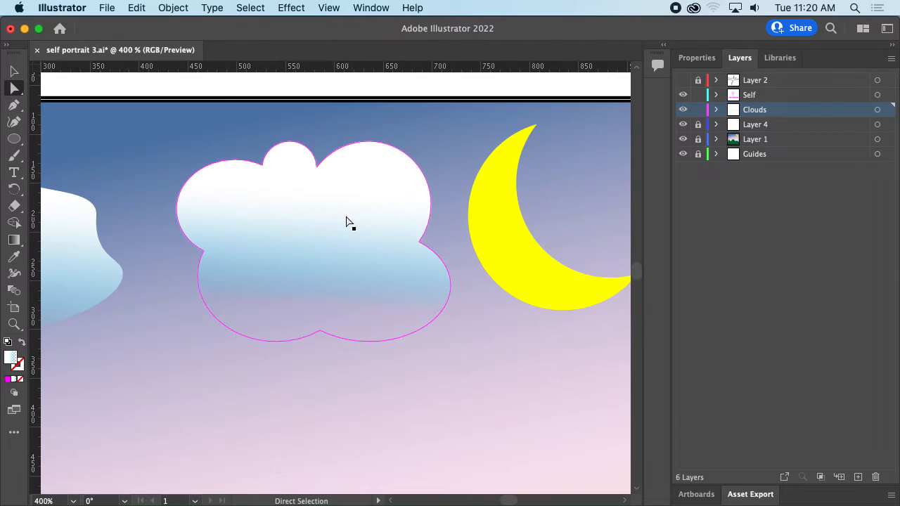
mouse_move(350, 220)
mouse_down()
mouse_move(340, 211)
mouse_move(352, 206)
mouse_up()
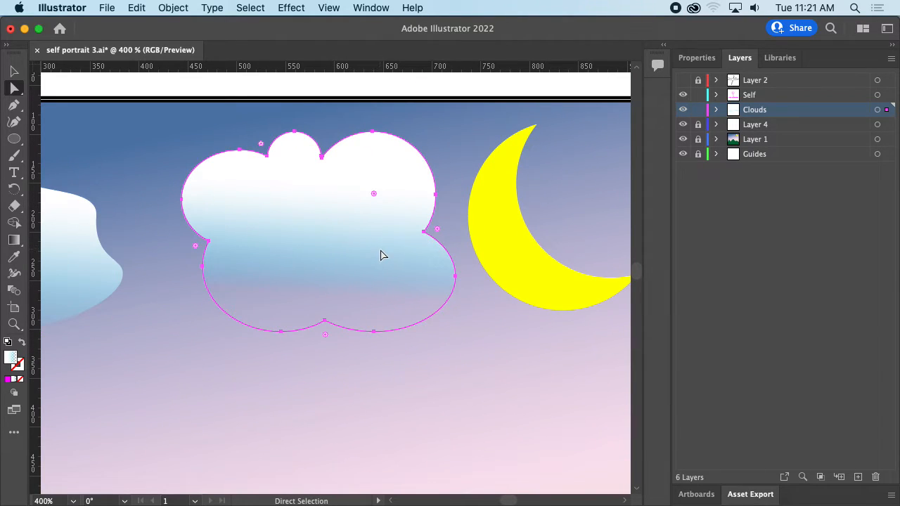
key(super+minus)
drag(332, 219, 382, 209)
click(393, 199)
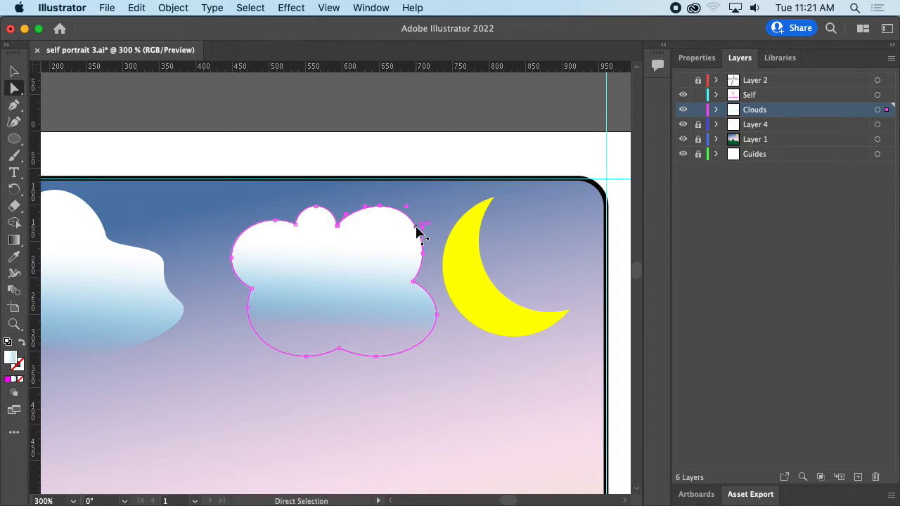
click(490, 255)
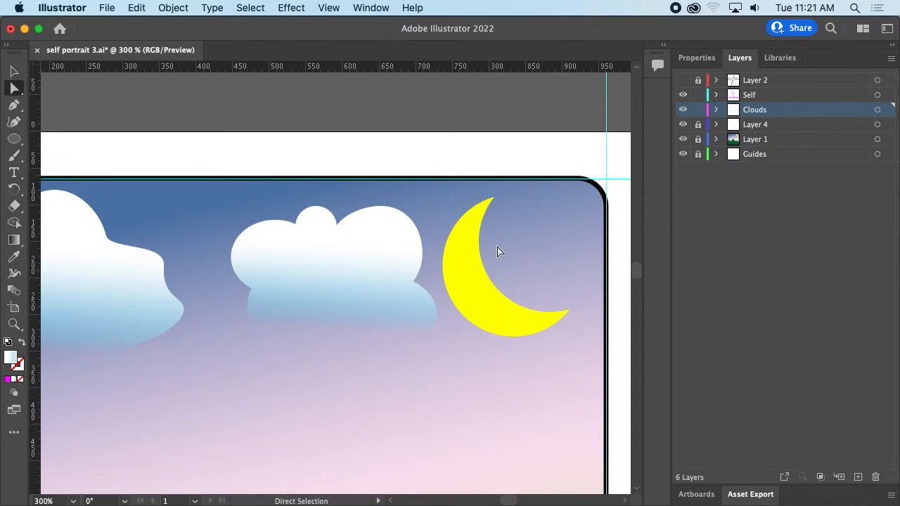
Move the merged cloud away from the moon so that it partly overlaps the first cloud
key(super+minus)
key(super+minus)
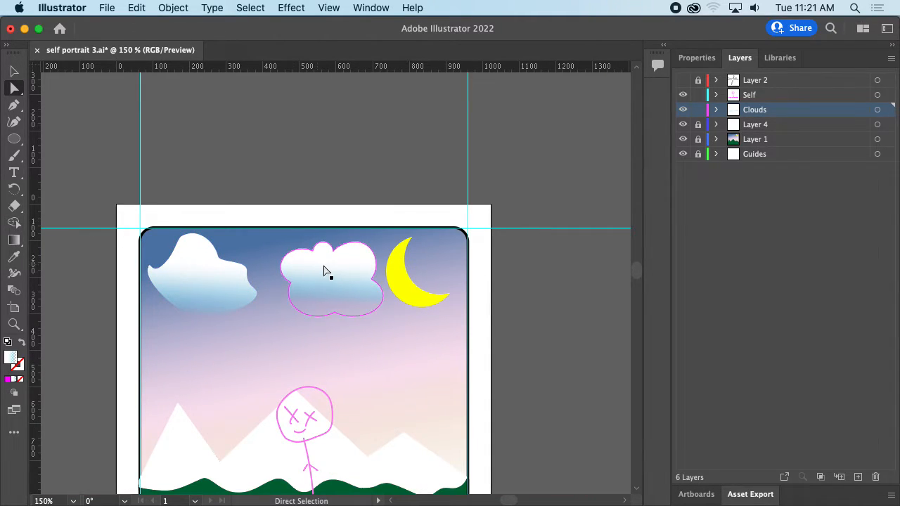
drag(328, 262, 277, 273)
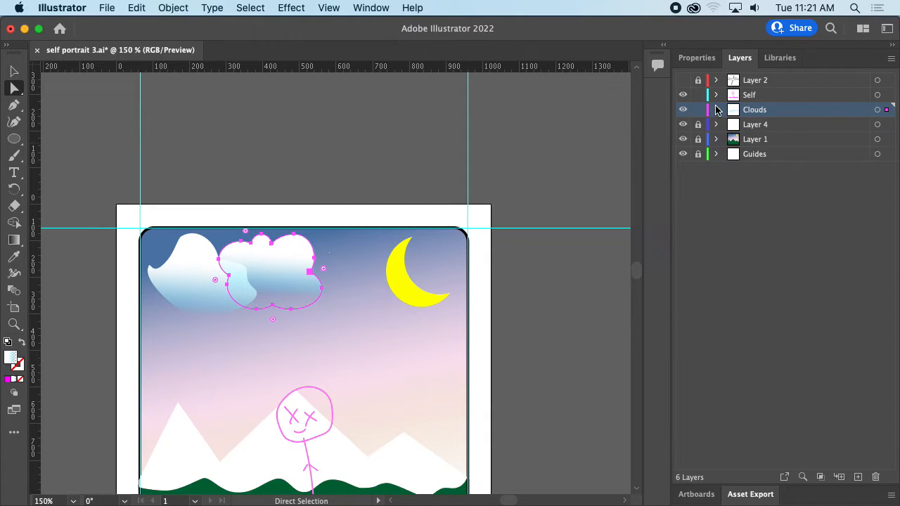
Expand the Clouds layer, highlight the merged cloud's compound path, and nudge the cloud slightly further over the first cloud
click(717, 110)
click(781, 140)
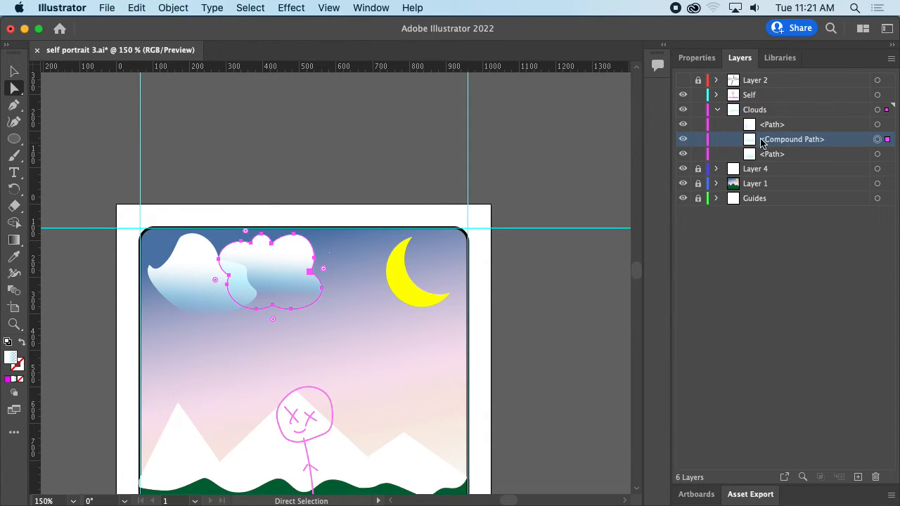
double_click(790, 140)
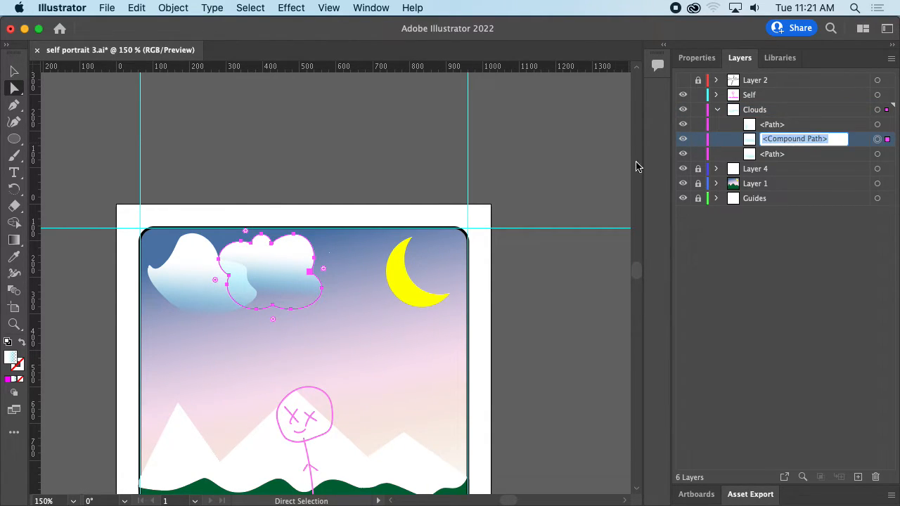
click(279, 270)
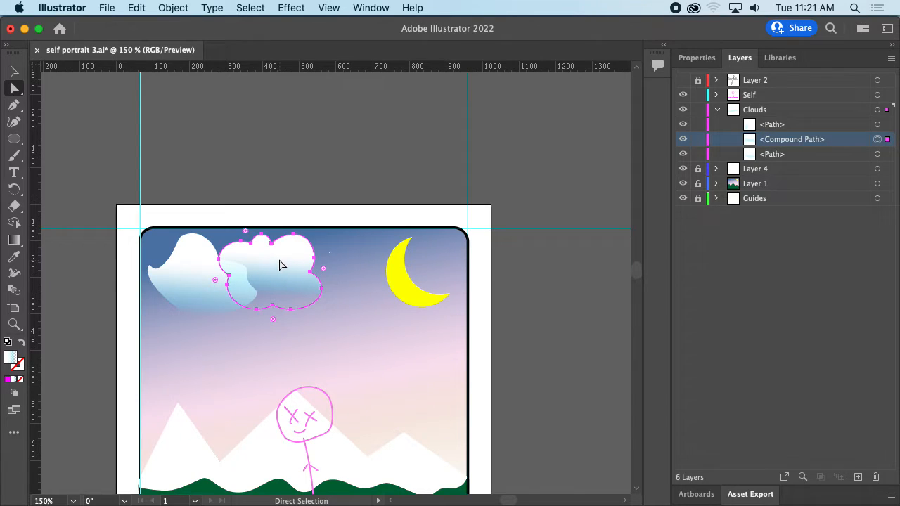
right_click(270, 260)
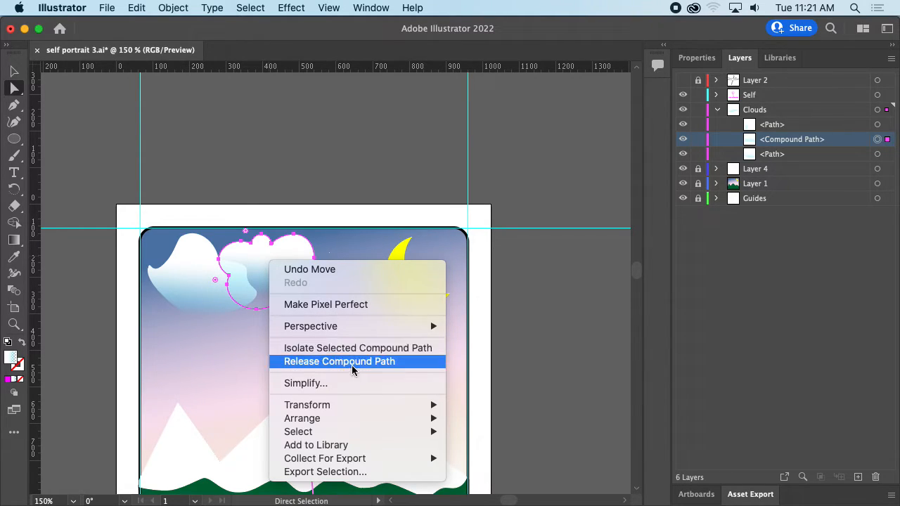
click(248, 329)
drag(273, 273, 266, 272)
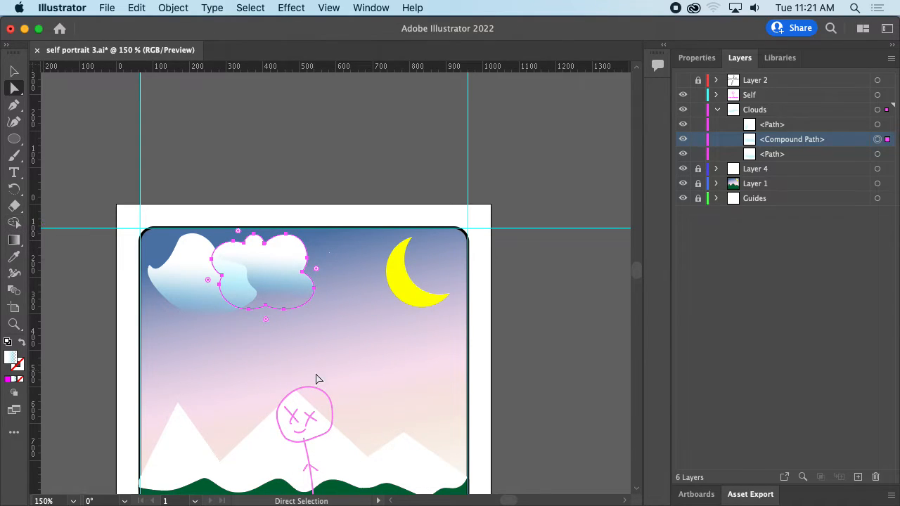
Select the stick figure's head outline and body line and try the Shape Builder tool on the area inside the head
drag(361, 417, 385, 273)
alt+scroll(355, 294, up, 5)
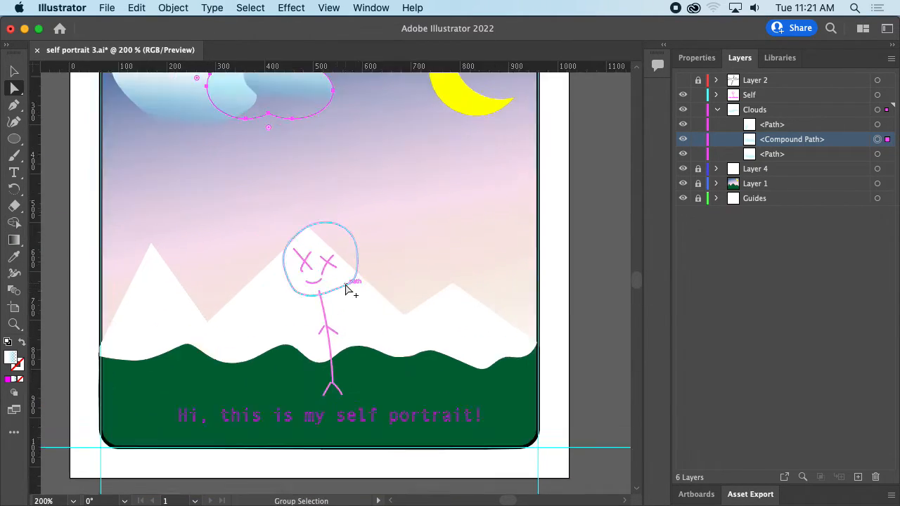
click(16, 216)
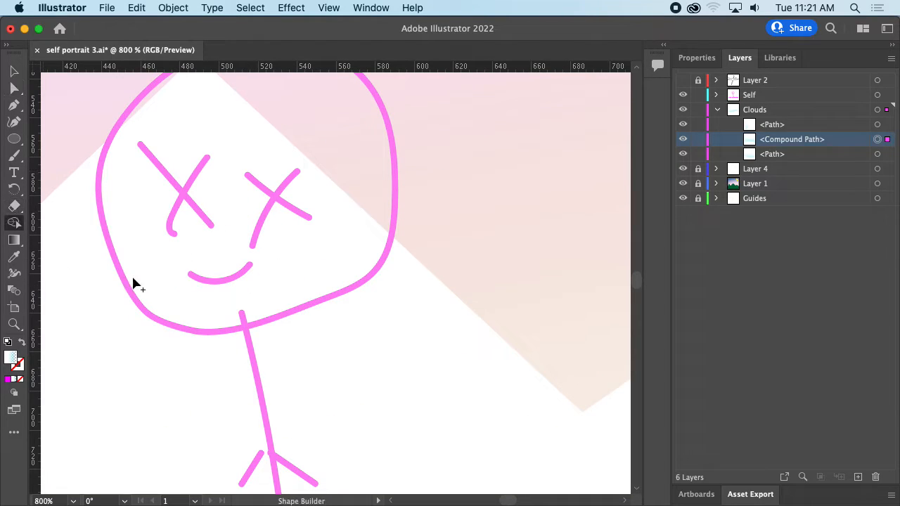
click(21, 71)
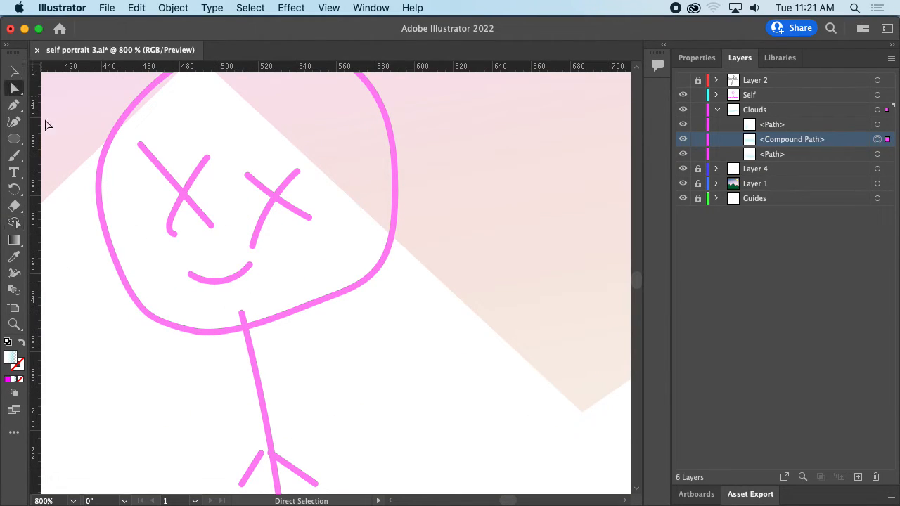
super+click(251, 325)
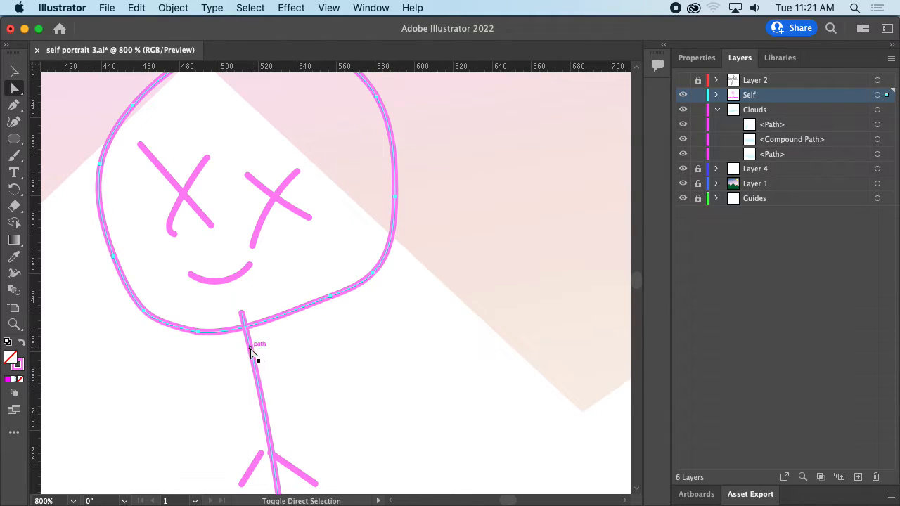
key(shift+m)
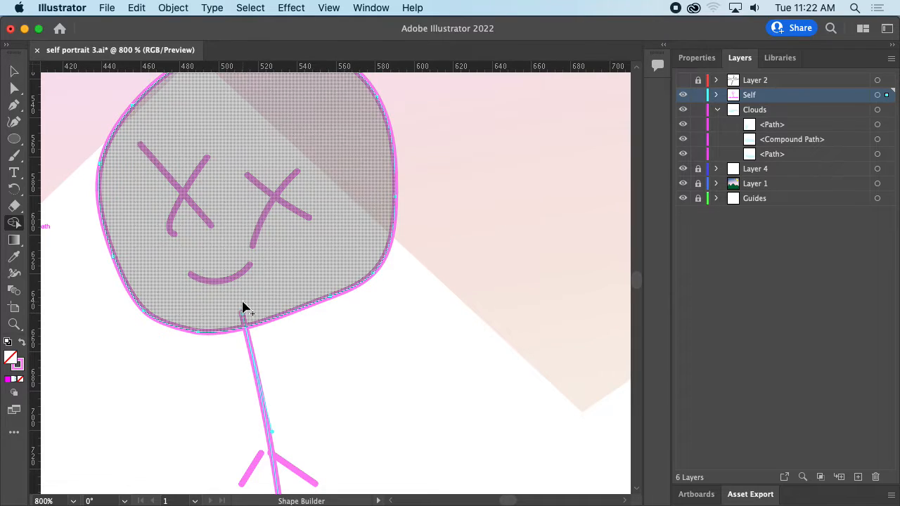
click(257, 283)
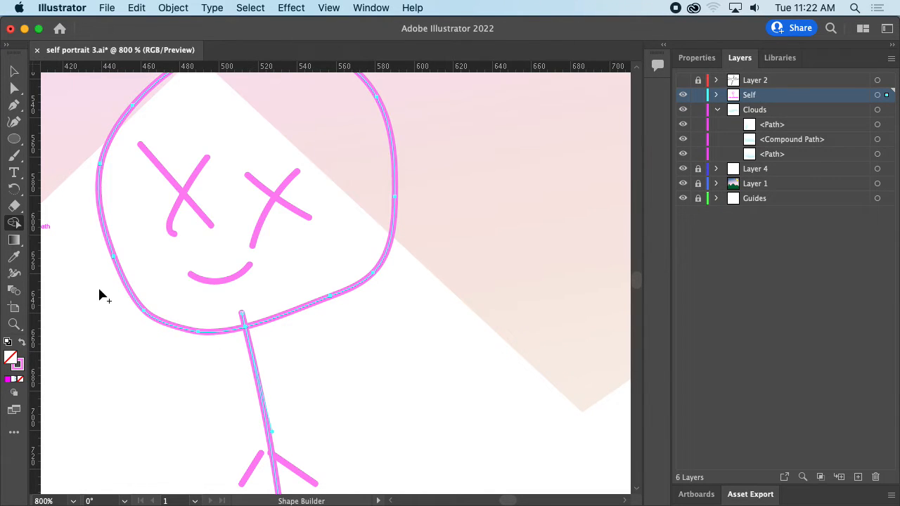
Reselect the head outline and body line and try the Shape Builder tool on the body line's end inside the head
key(v)
click(446, 338)
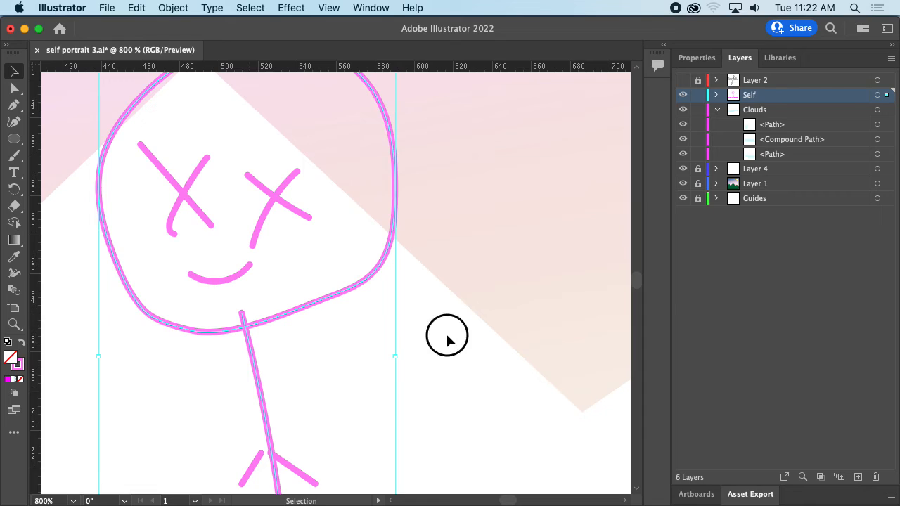
click(251, 347)
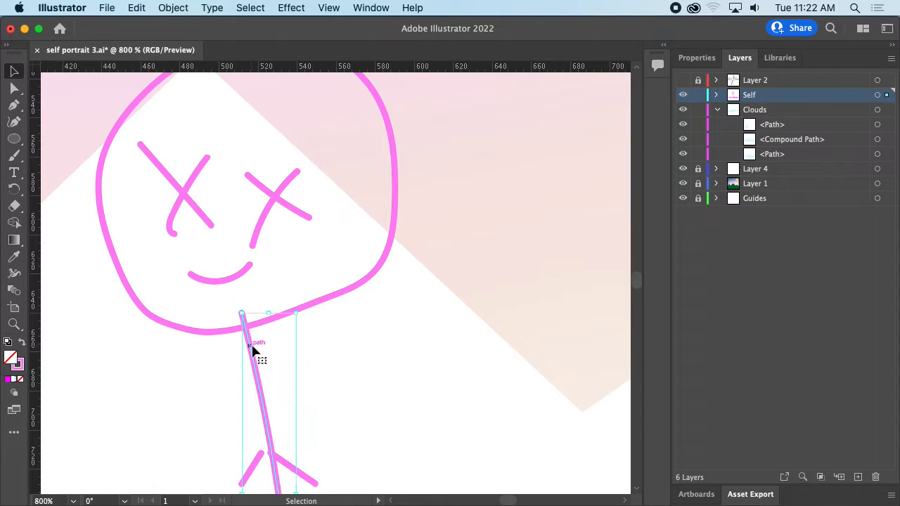
shift+click(322, 304)
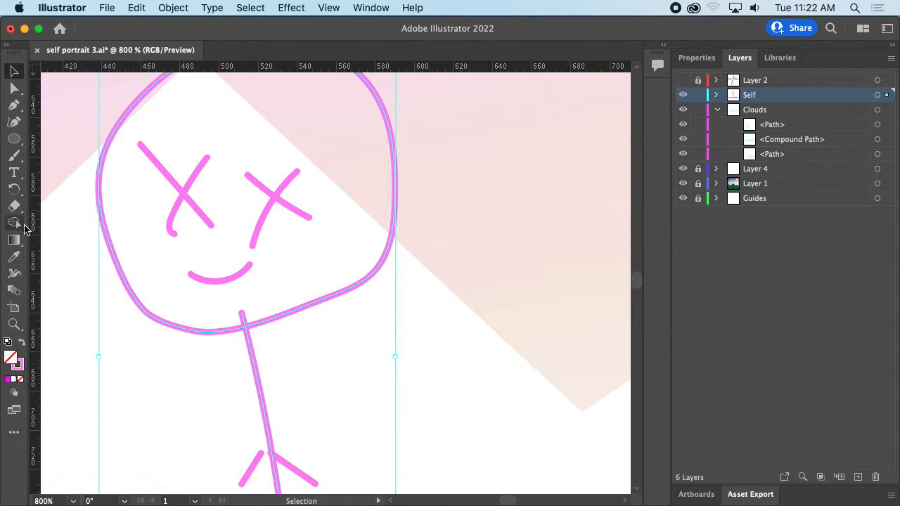
click(15, 224)
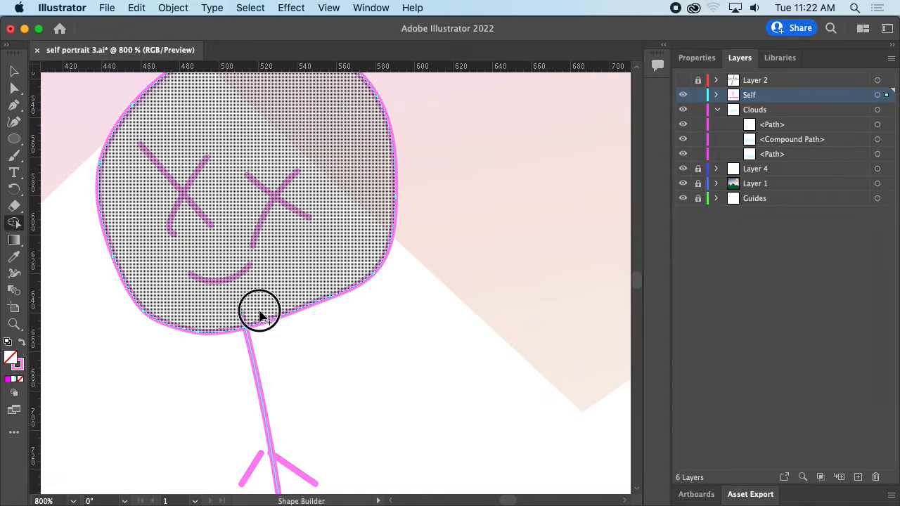
drag(246, 301, 245, 316)
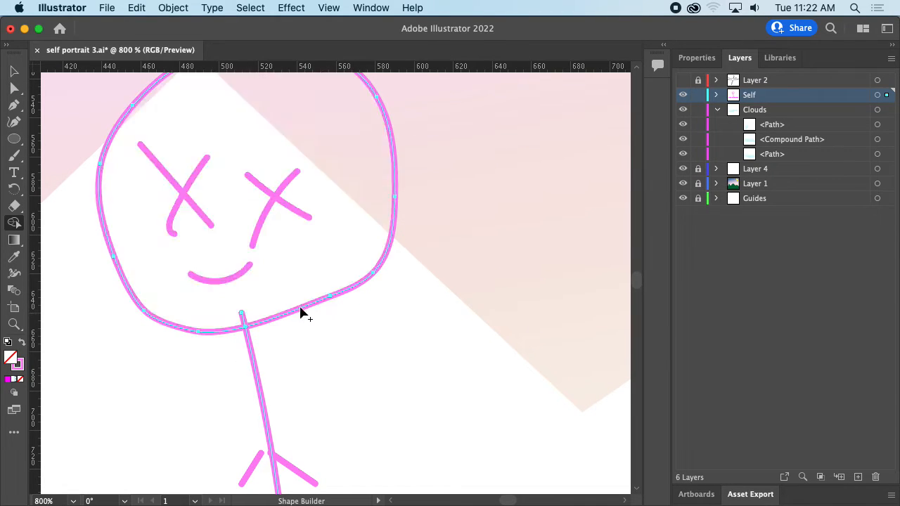
Expand and unlock Layer 1 and highlight the moon's path in it
key(super+minus)
key(super+minus)
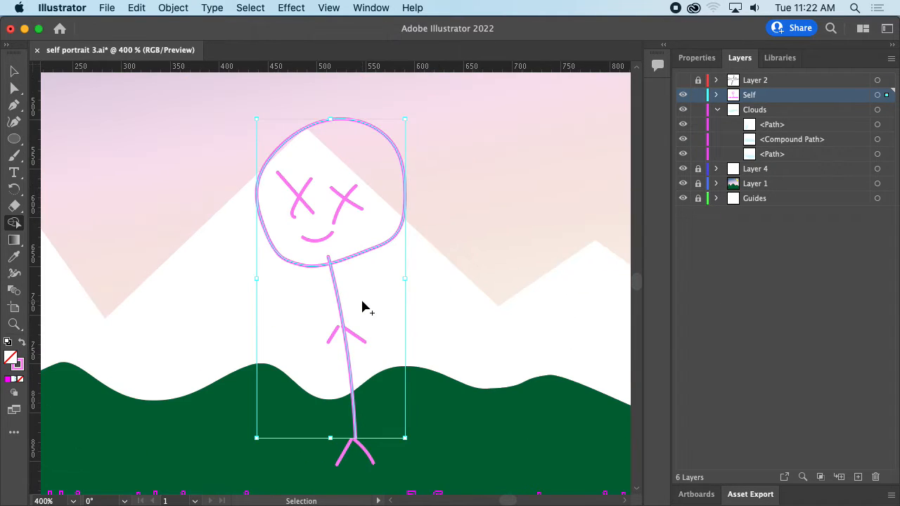
scroll(409, 332, up, 3)
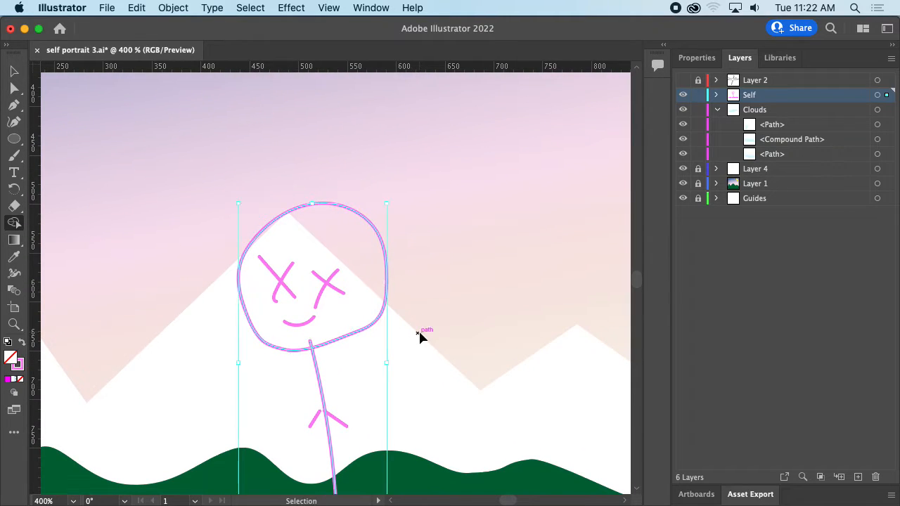
key(super+minus)
scroll(421, 317, up, 5)
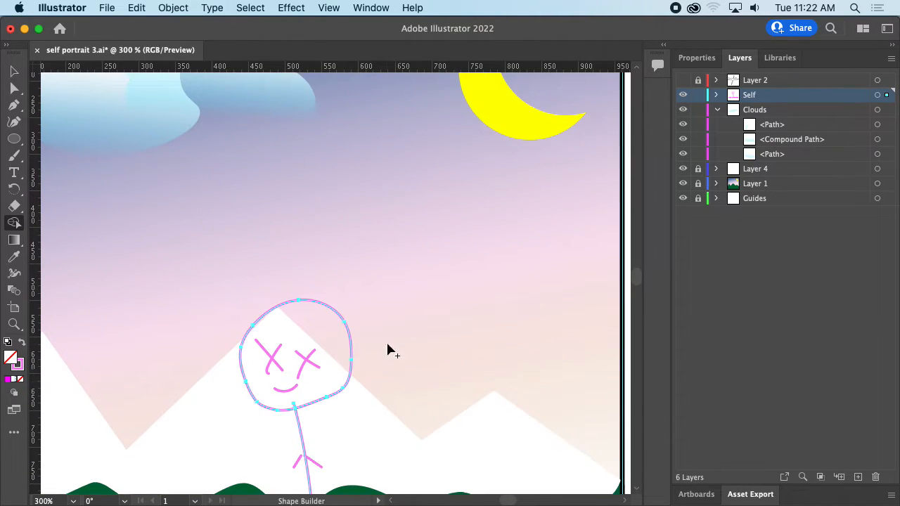
key(super+minus)
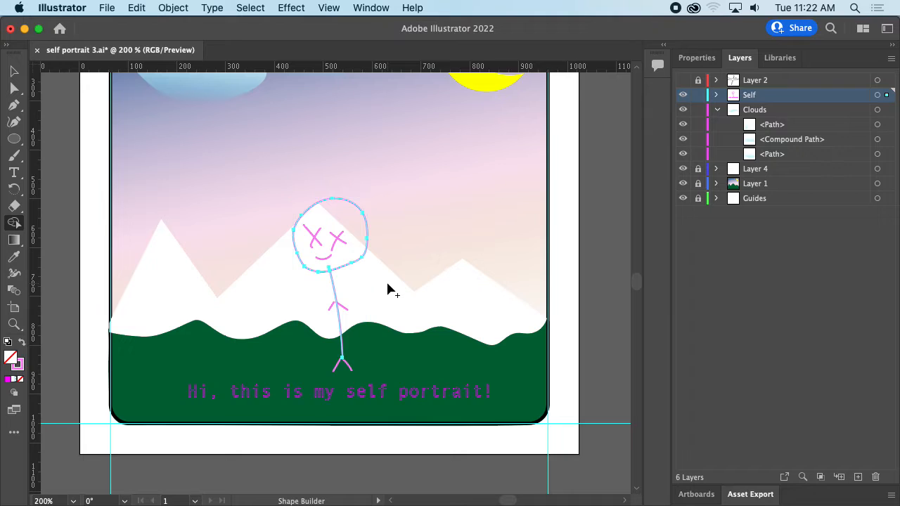
scroll(401, 222, up, 4)
scroll(402, 222, right, 2)
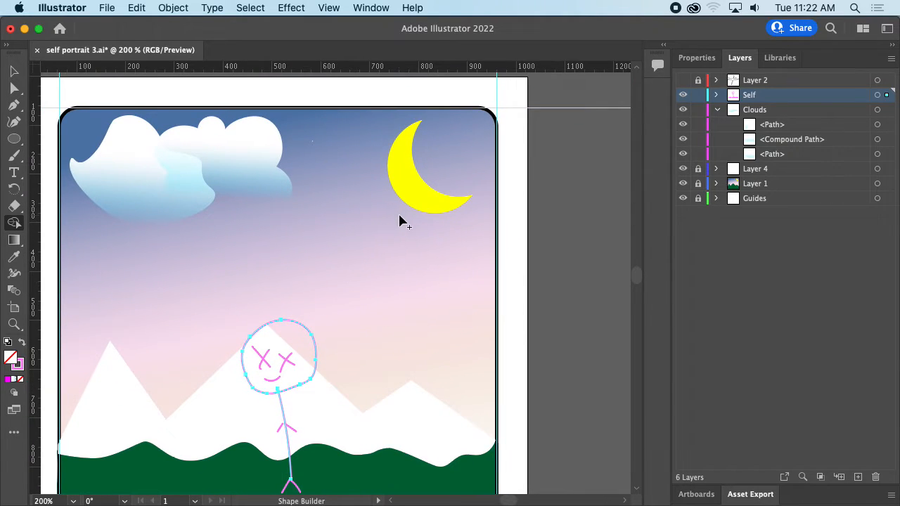
click(716, 184)
click(705, 188)
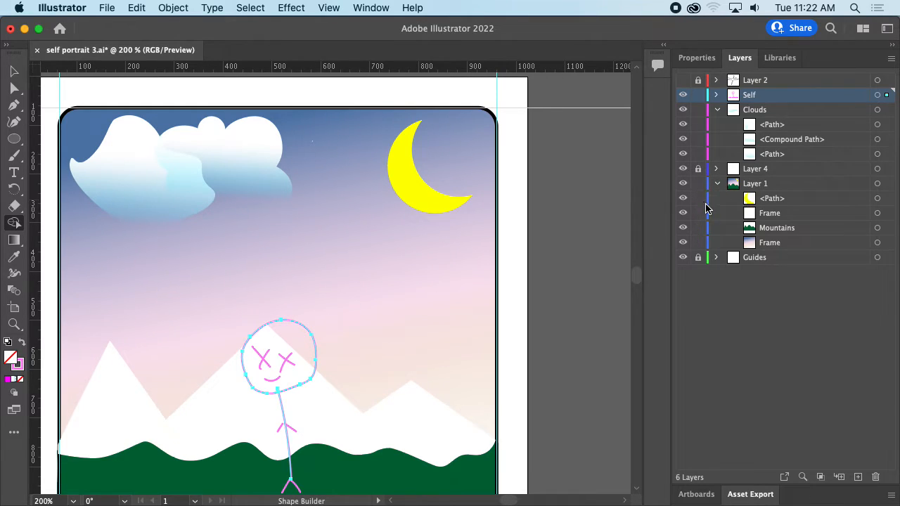
click(772, 199)
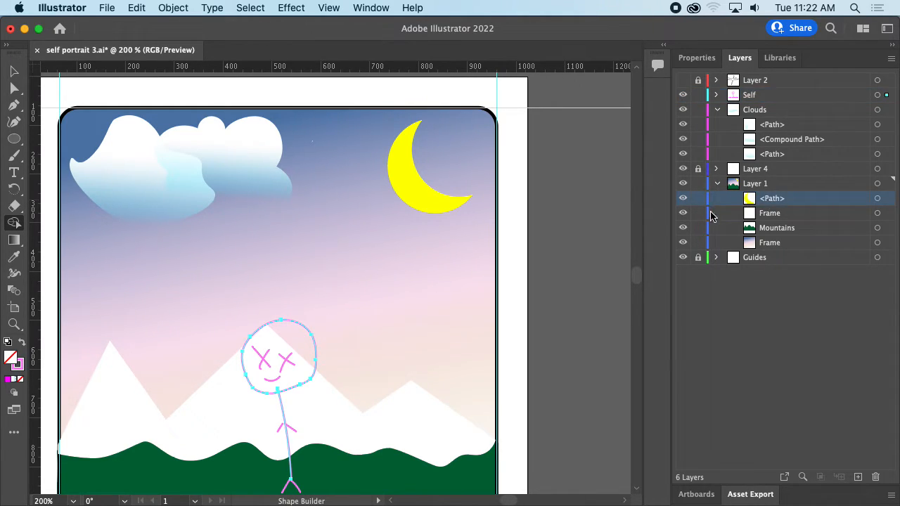
Move the moon inward and slightly down from the frame's upper corner and highlight its path in Layer 1
drag(698, 213, 699, 243)
drag(412, 191, 383, 209)
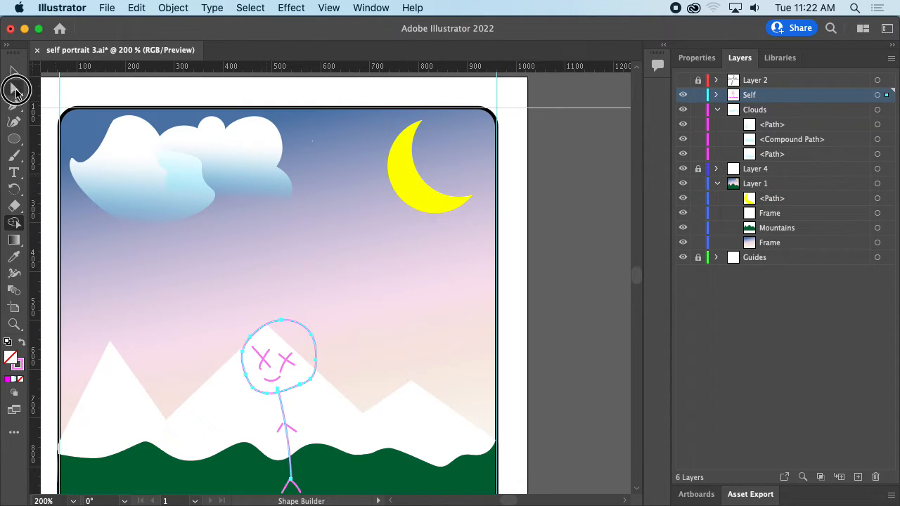
click(14, 88)
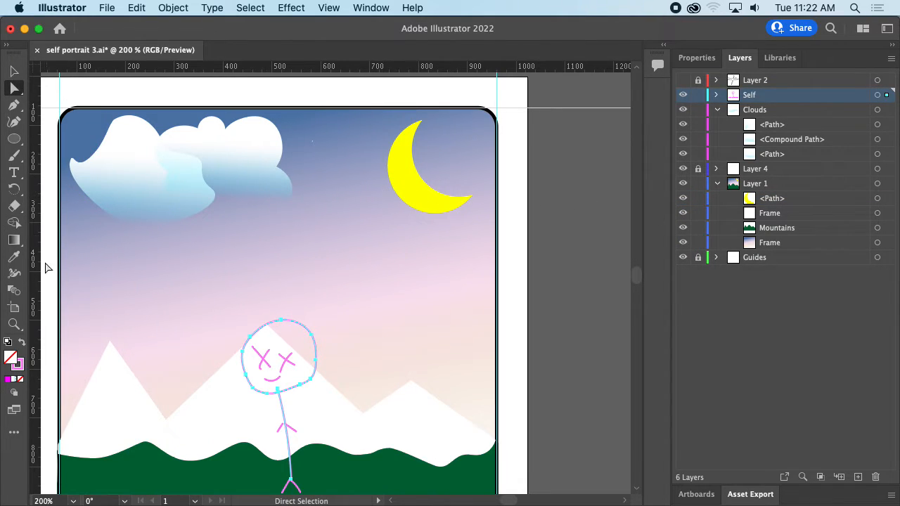
click(14, 291)
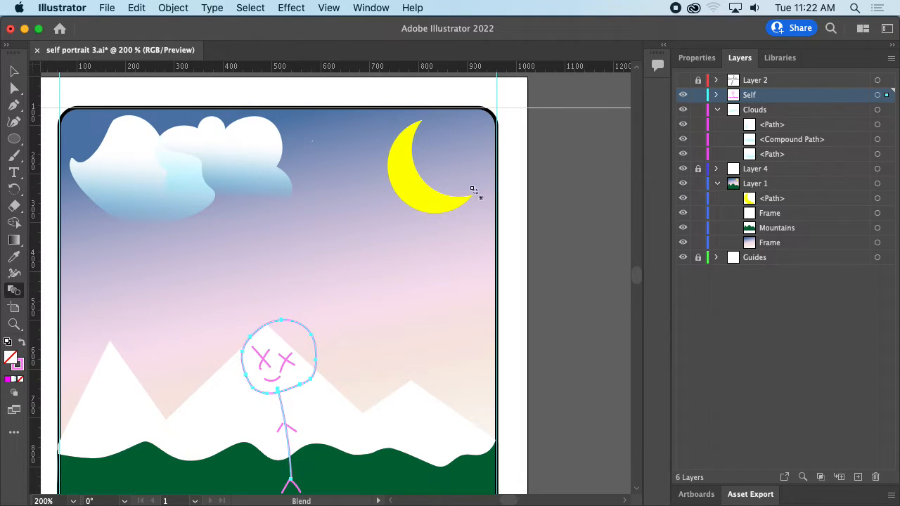
click(14, 87)
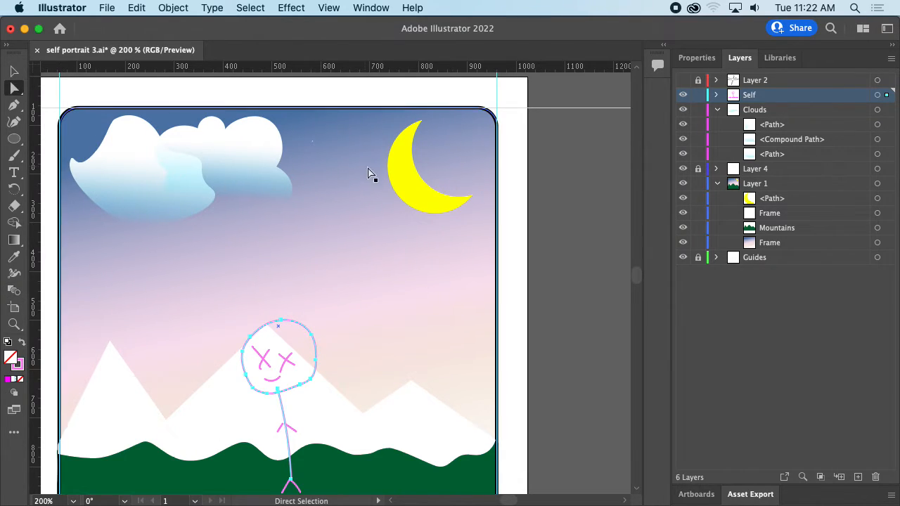
drag(411, 175, 369, 190)
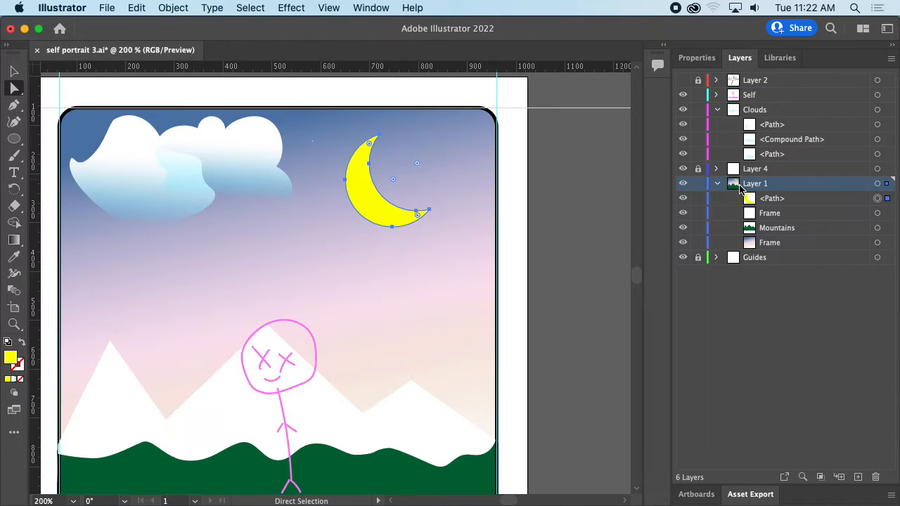
click(783, 203)
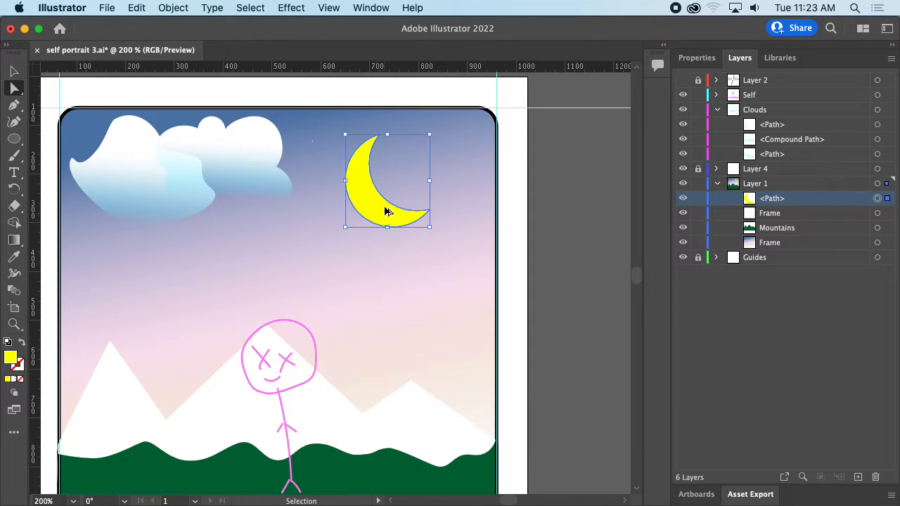
Duplicate the moon, placing the copy above and to the right of the original
drag(385, 210, 422, 169)
key(super+t)
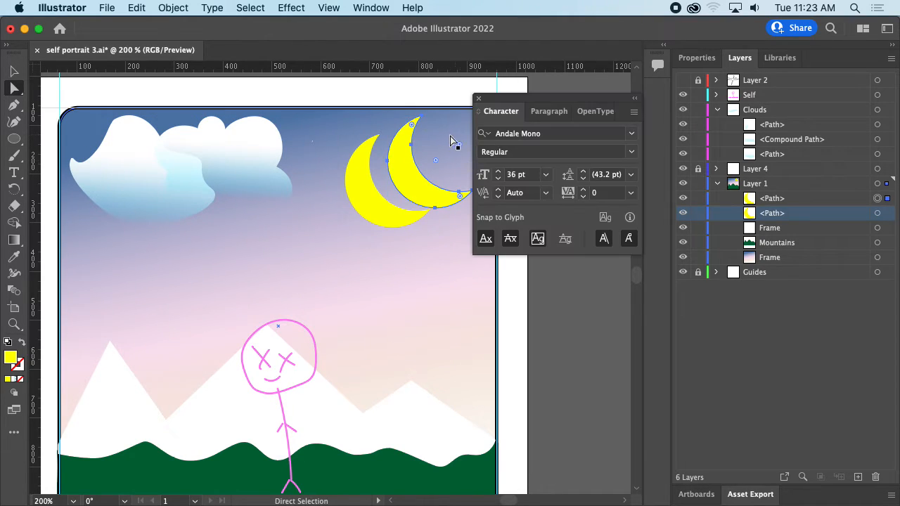
click(478, 99)
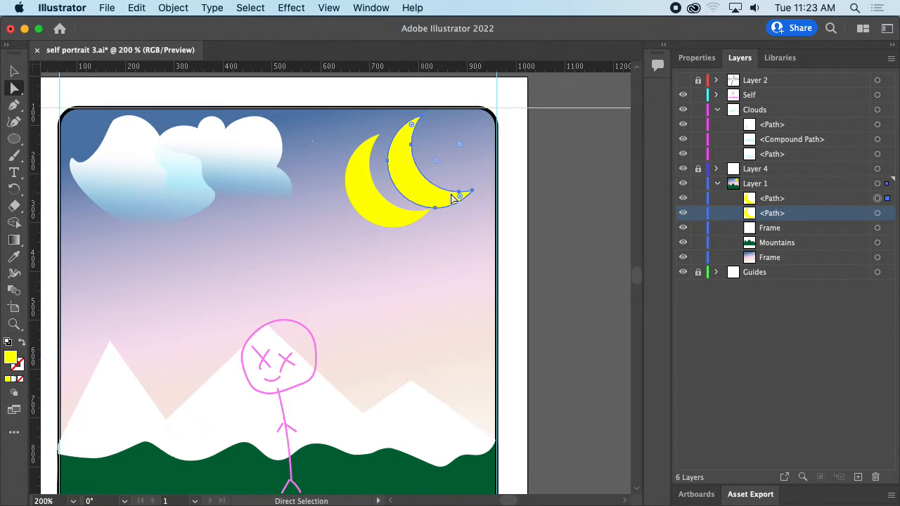
drag(472, 191, 464, 190)
key(super+z)
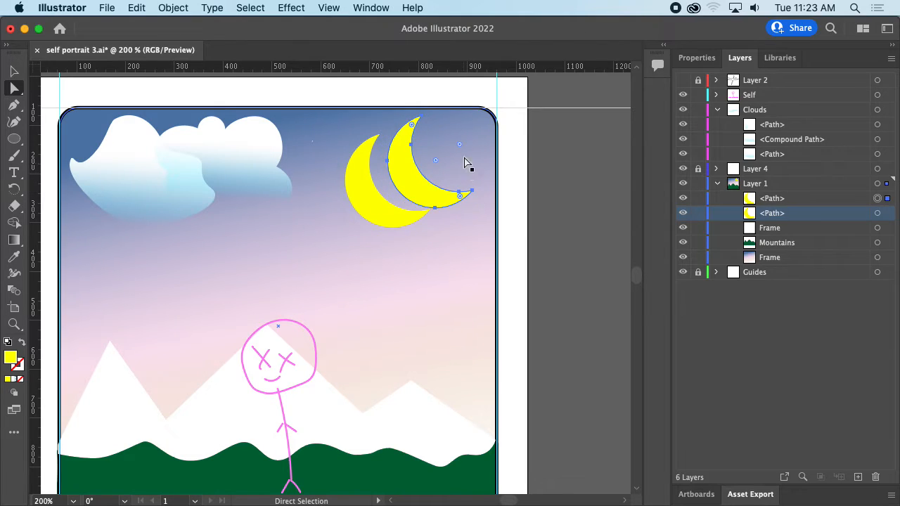
key(super+t)
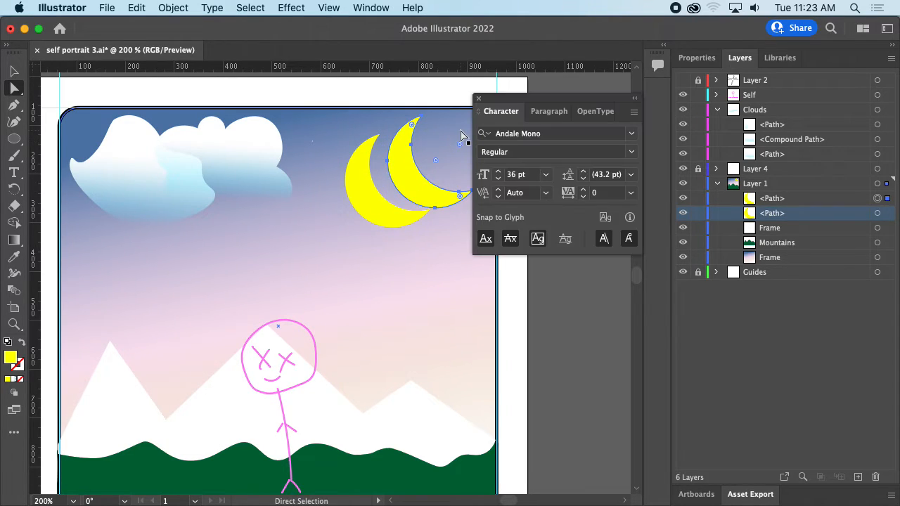
click(477, 101)
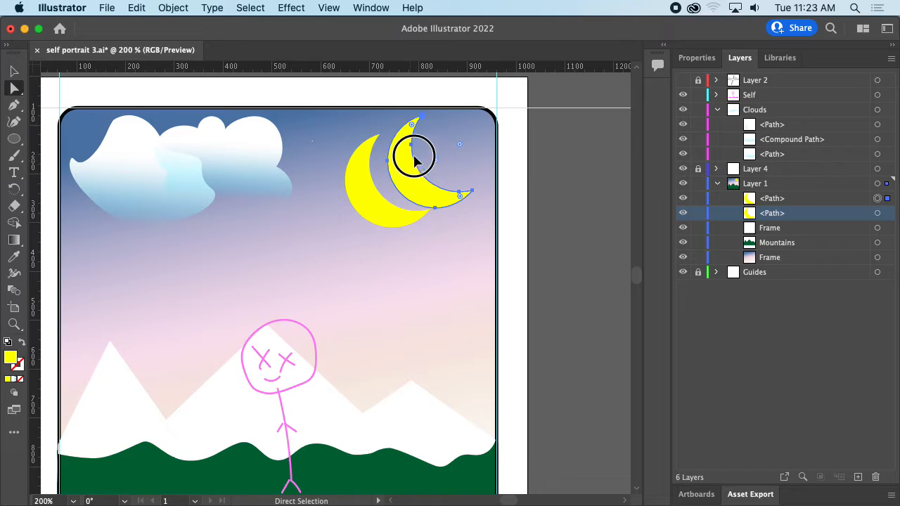
Move the copied moon slightly up and to the right and scale it down to less than half its size
drag(414, 151, 425, 142)
key(v)
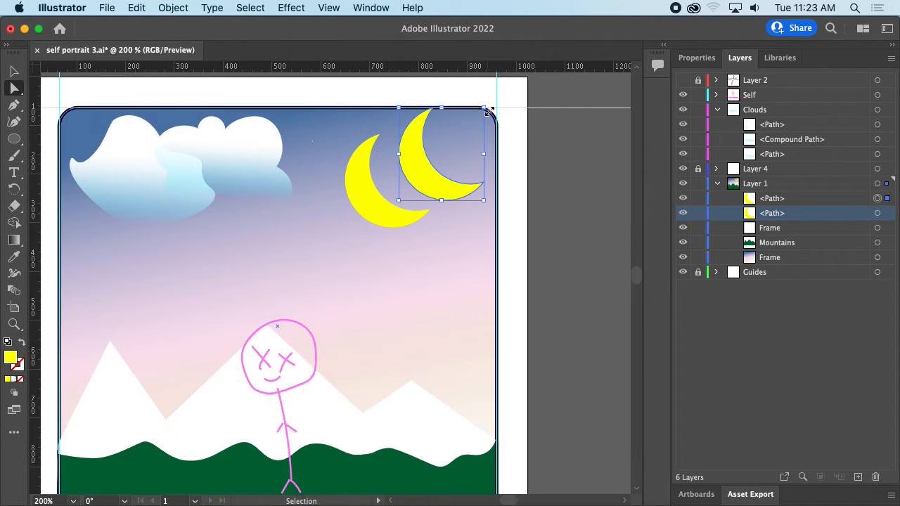
drag(483, 108, 449, 144)
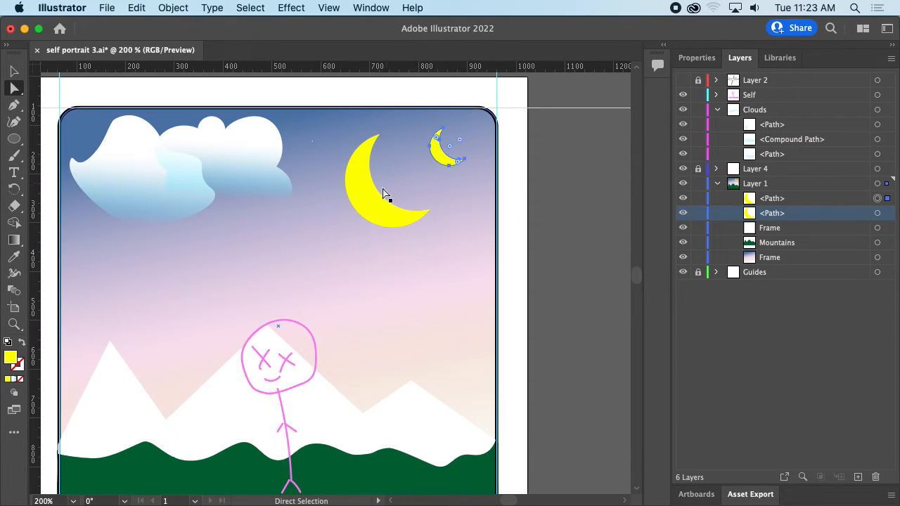
Select the large and small moons together and blend them with the Blend tool
shift+click(375, 202)
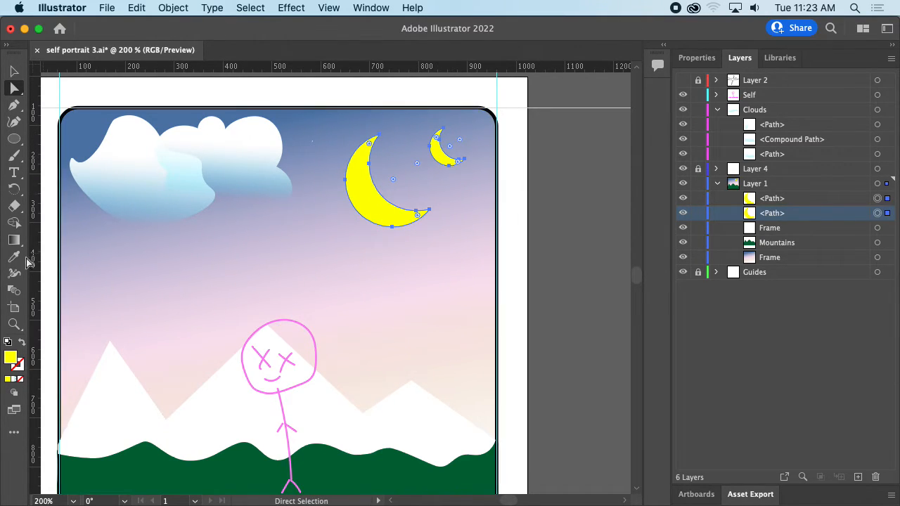
click(15, 294)
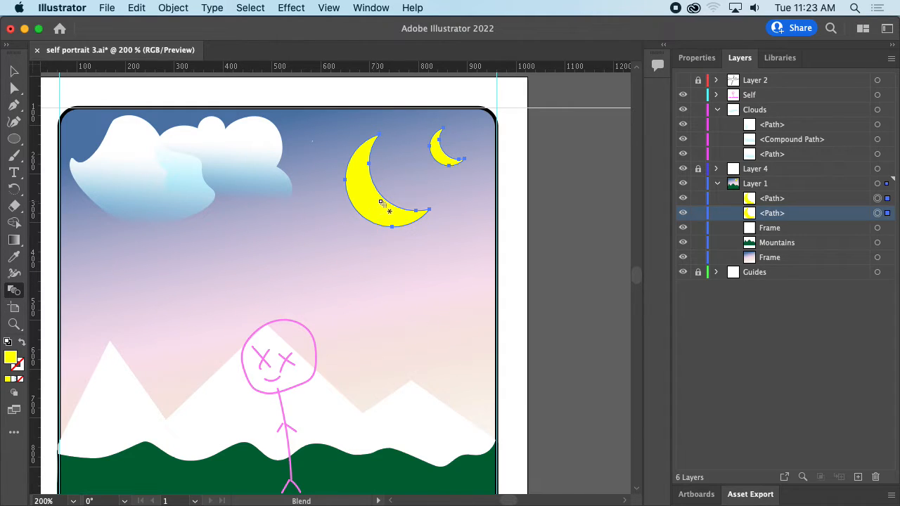
drag(443, 154, 363, 195)
click(439, 158)
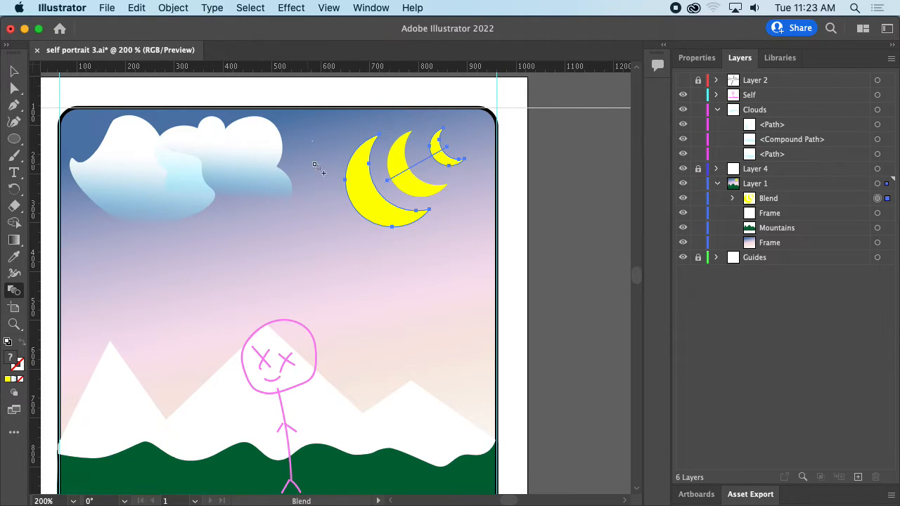
Shift the moon blend slightly down and to the right, and revert to two separate moons at their earlier positions
key(a)
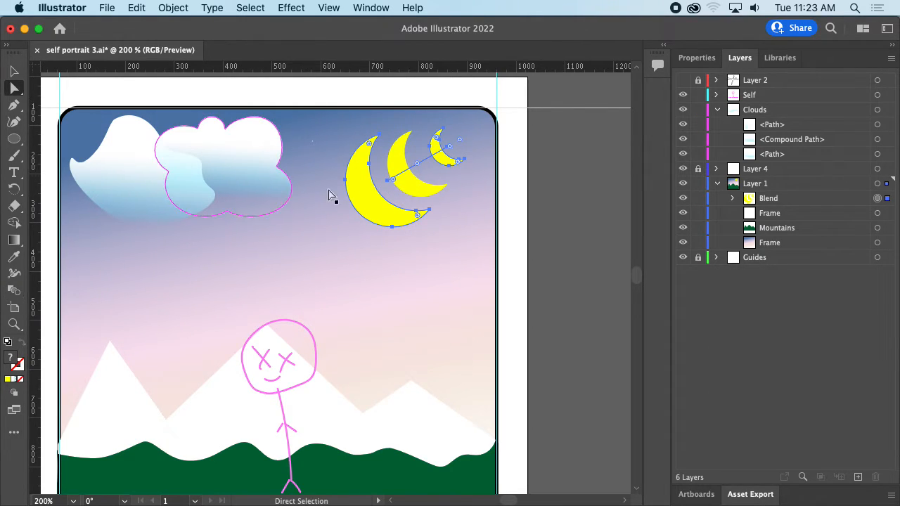
drag(383, 175, 397, 192)
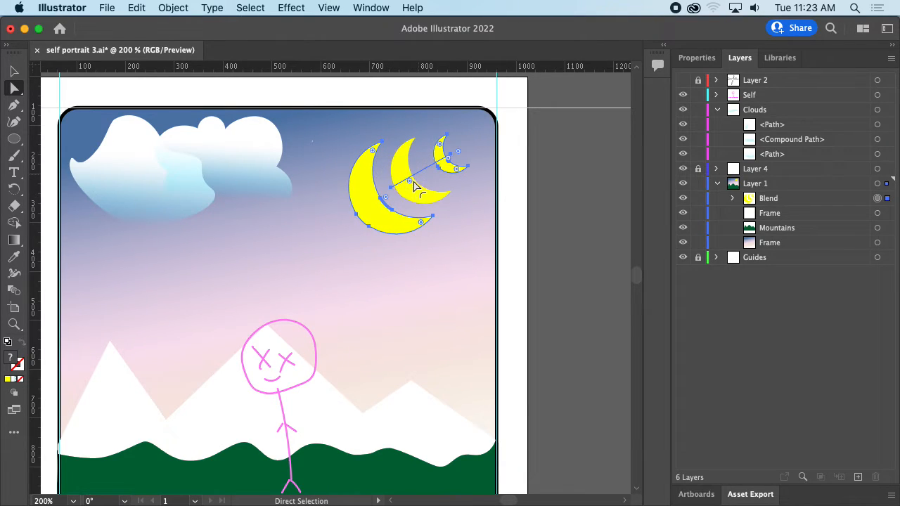
key(super+alt+shift+b)
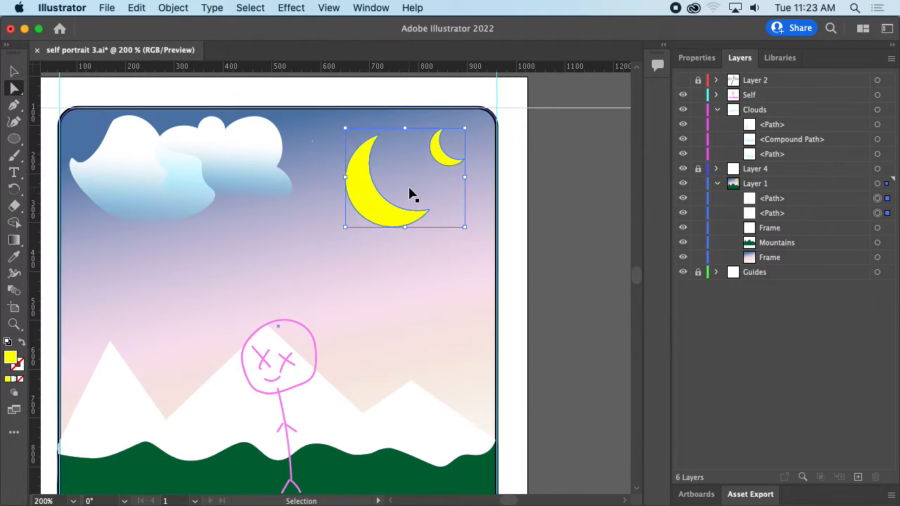
Blend the small moon into the large moon again with the Blend tool
click(14, 290)
click(443, 157)
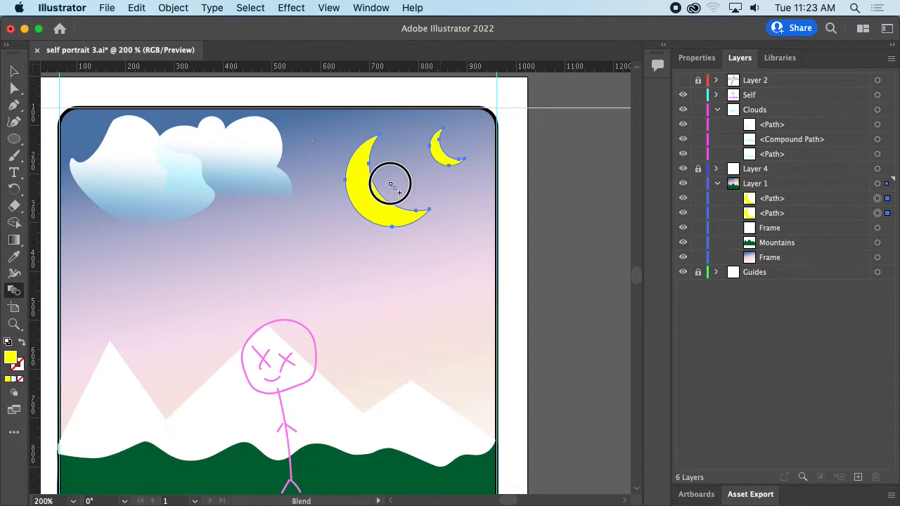
click(366, 202)
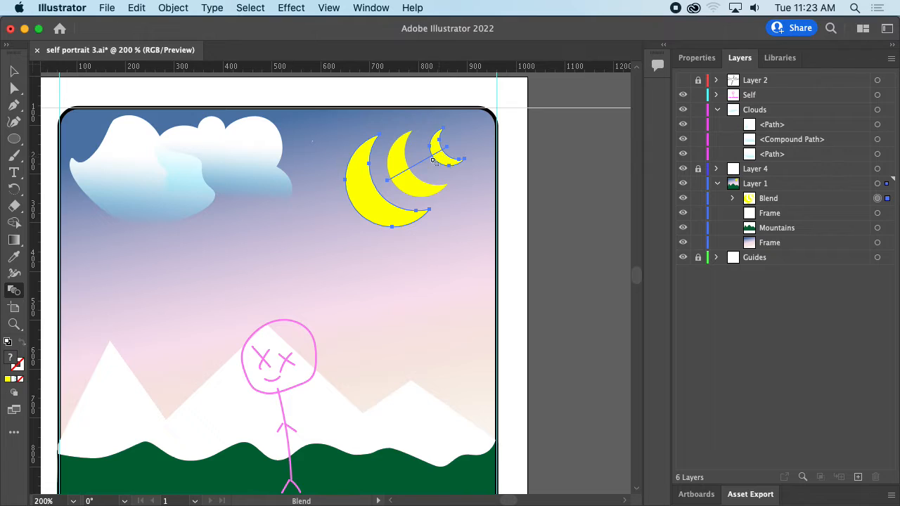
Try the Blend tool on the blended moons and the sky background, and undo both the sky blend and the moon blend
click(396, 174)
click(367, 190)
click(370, 191)
click(406, 176)
click(489, 200)
key(v)
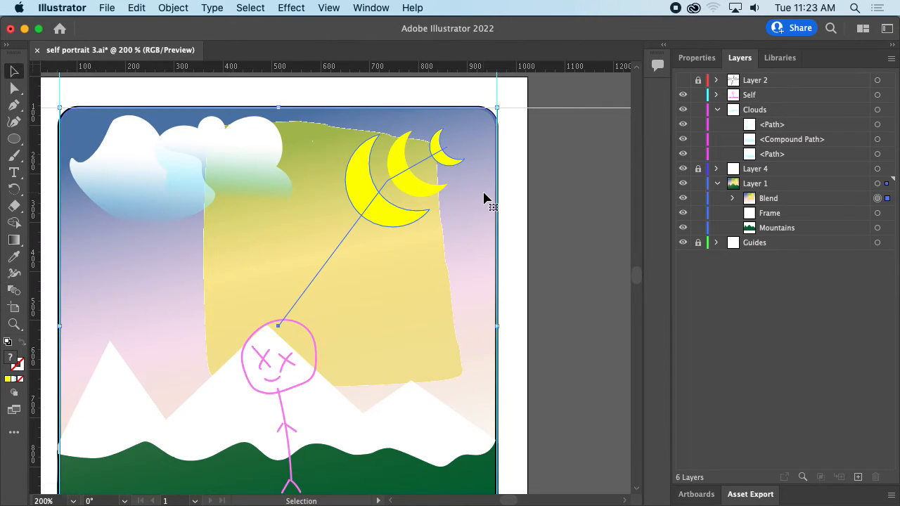
key(super+z)
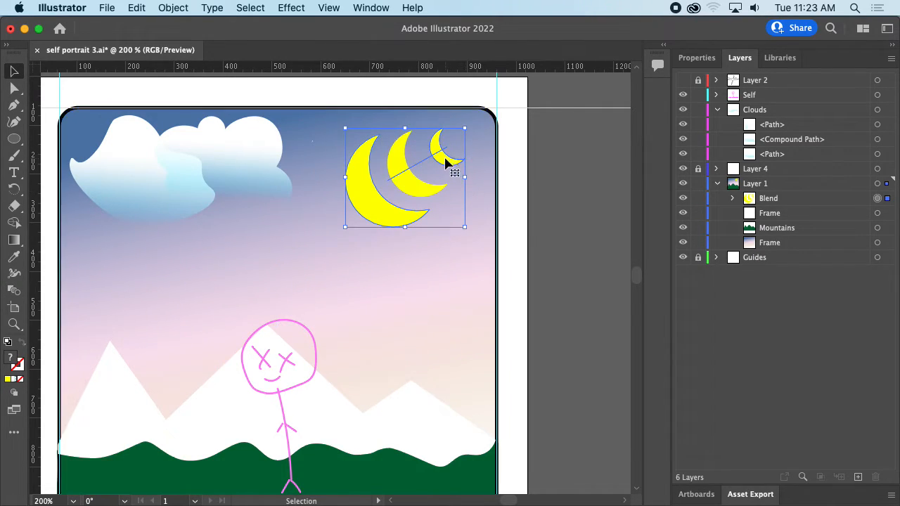
key(super+z)
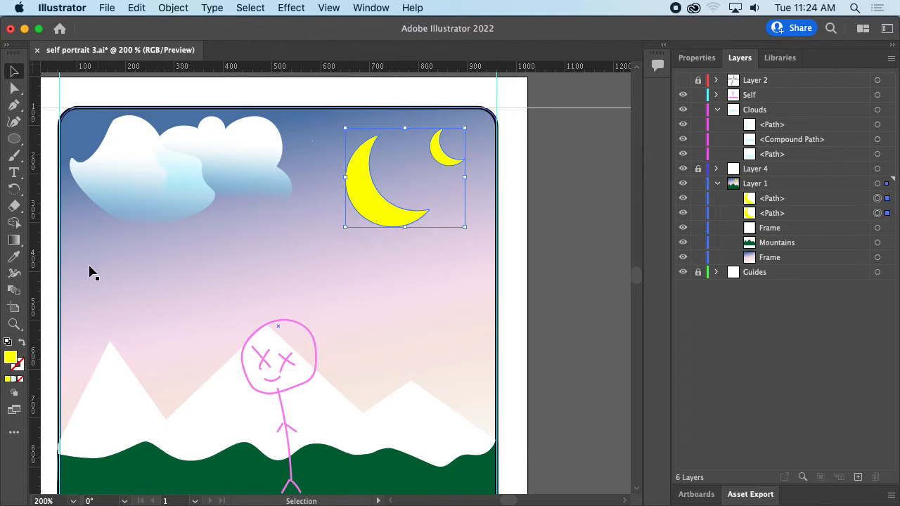
Try once more to blend the small moon with the large moon, and undo the blend with the sky background
click(15, 288)
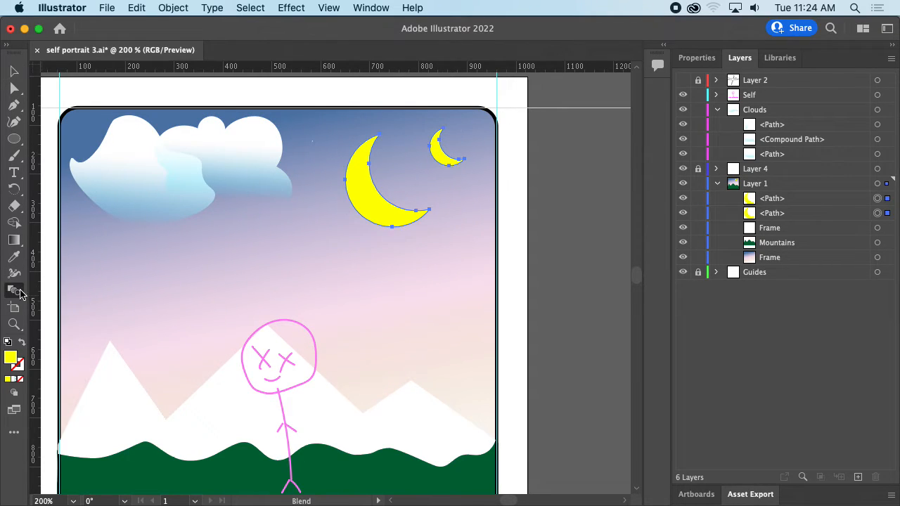
click(440, 155)
click(357, 193)
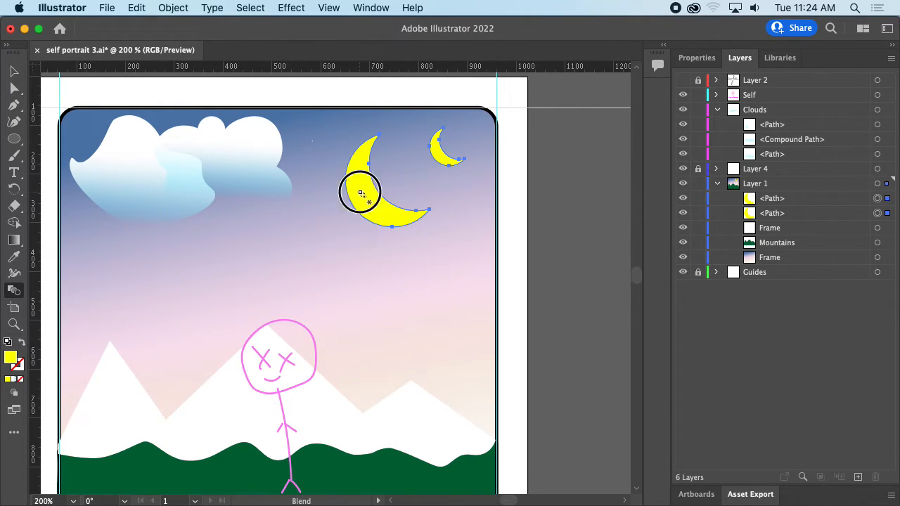
click(441, 160)
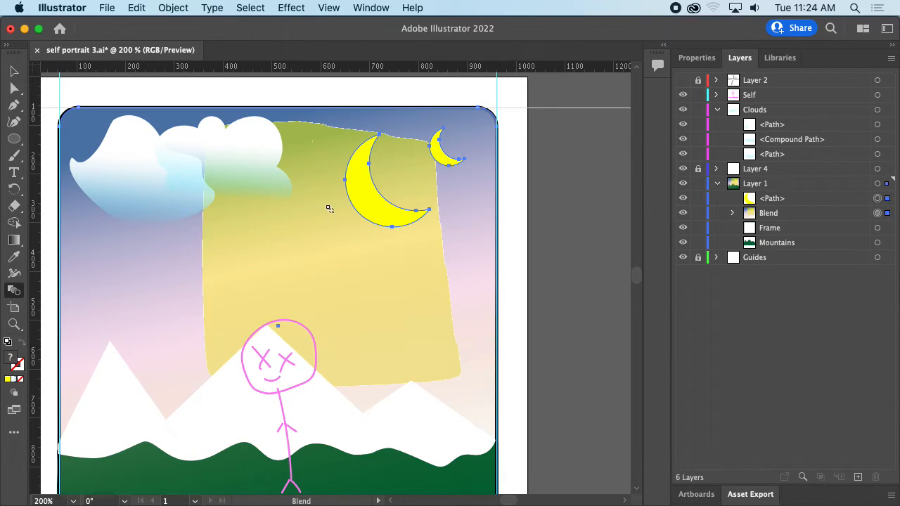
key(super+z)
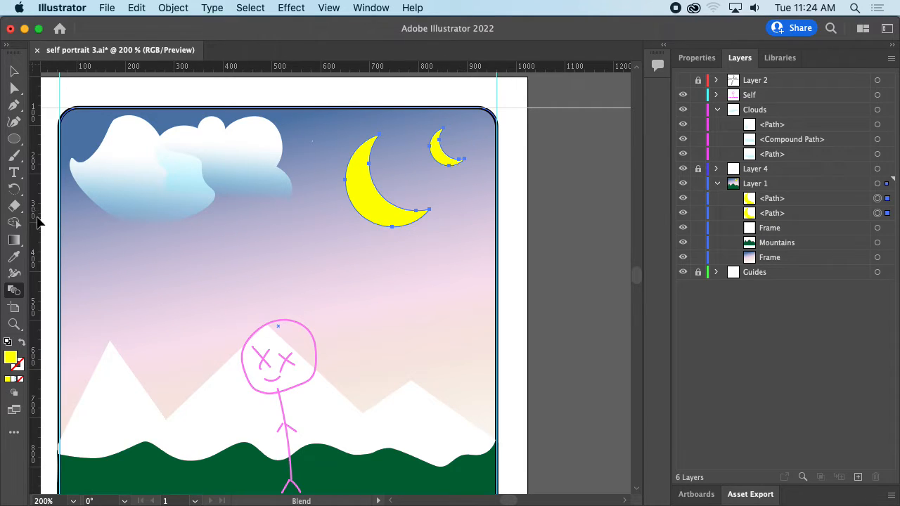
Ready the Blend tool with both moons still selected and save the document
key(v)
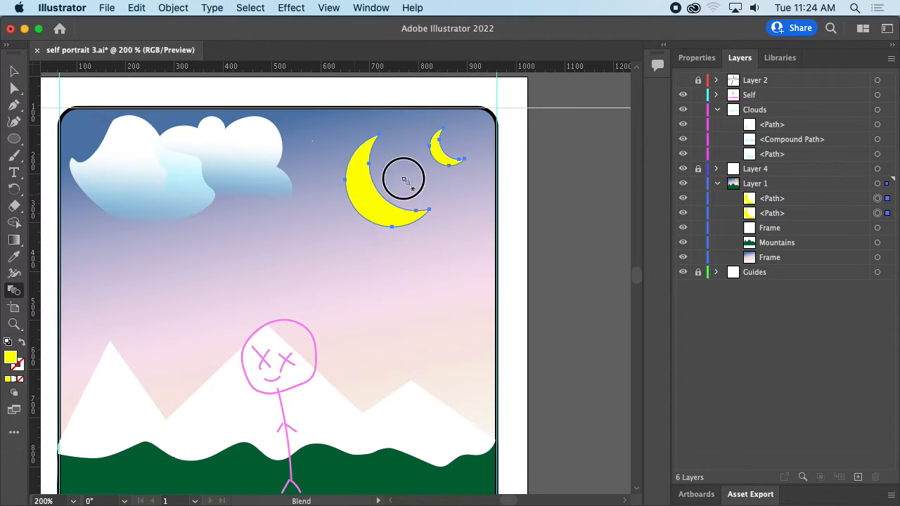
click(415, 179)
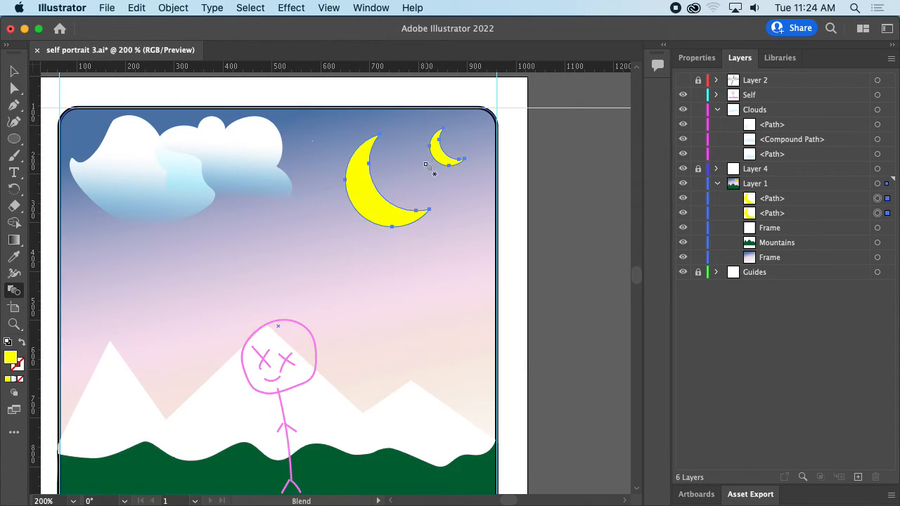
click(14, 291)
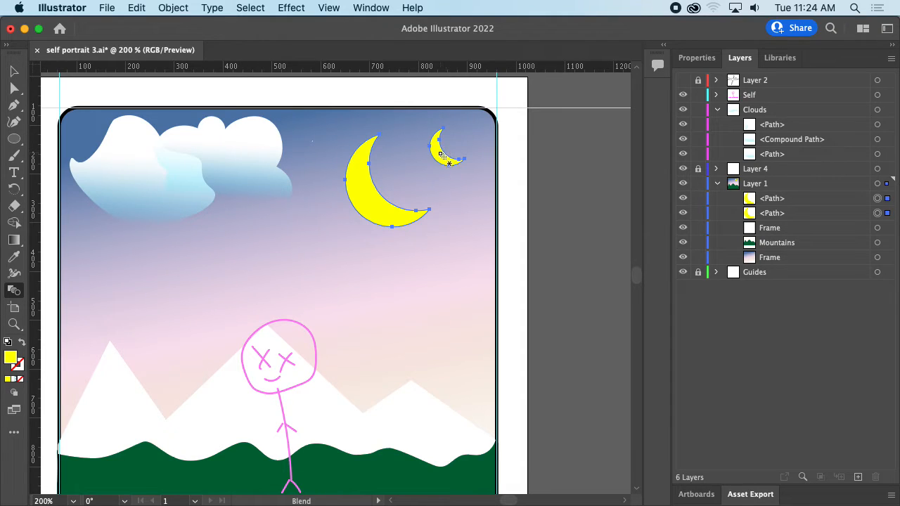
key(super+s)
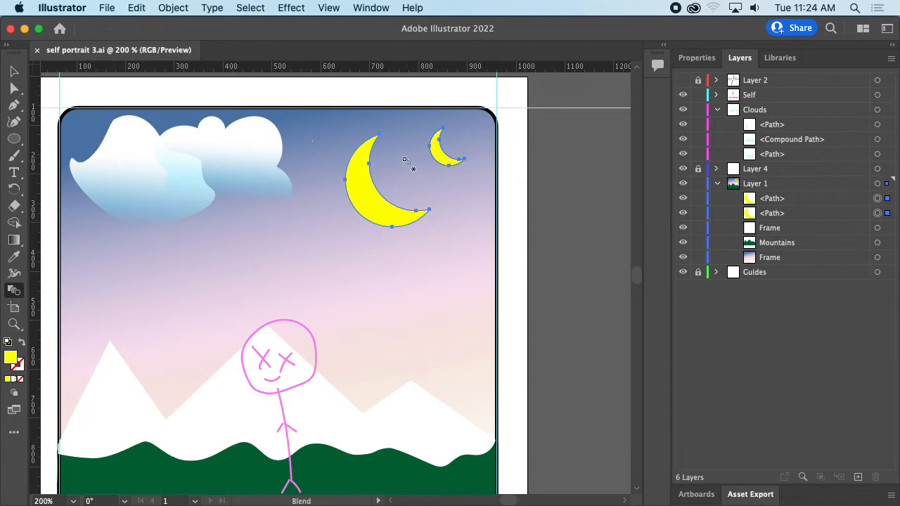
Deselect everything and reselect the small moon and the large moon together as whole objects
click(14, 88)
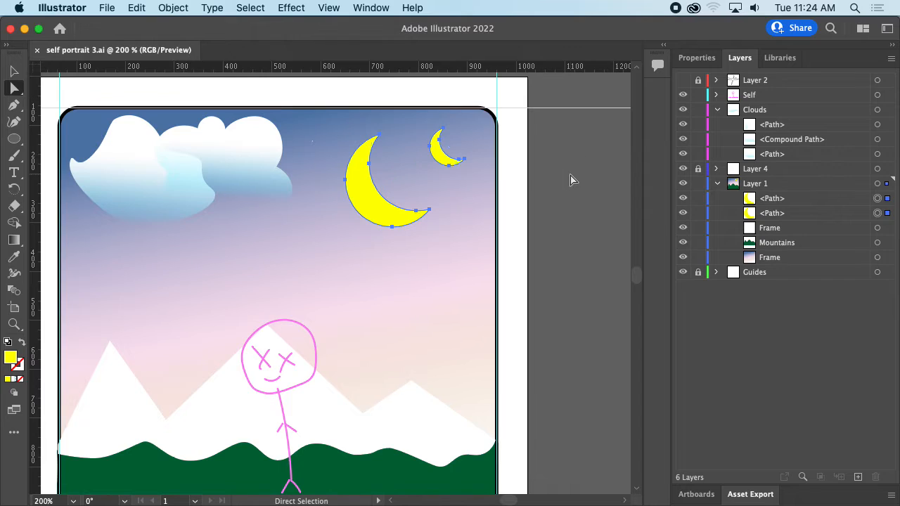
click(572, 180)
click(14, 71)
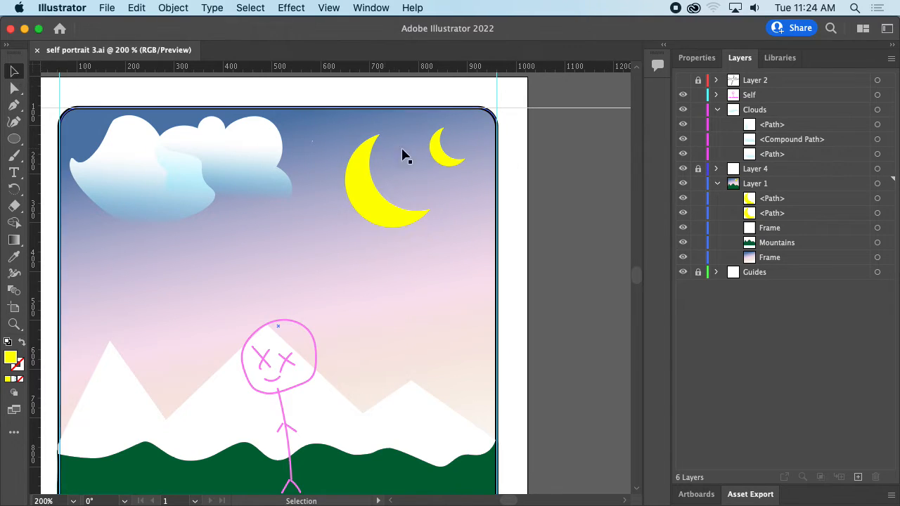
click(442, 146)
shift+click(361, 194)
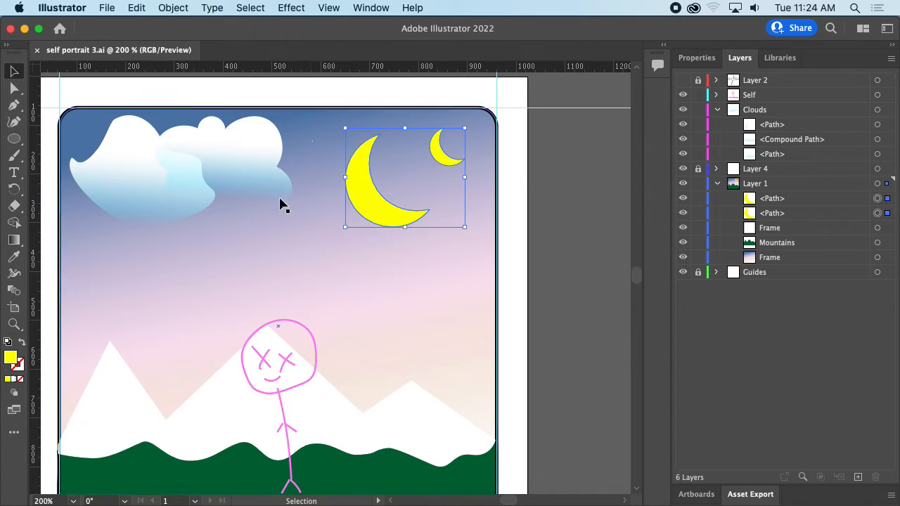
Blend the small moon with the large moon using the Blend tool
click(14, 273)
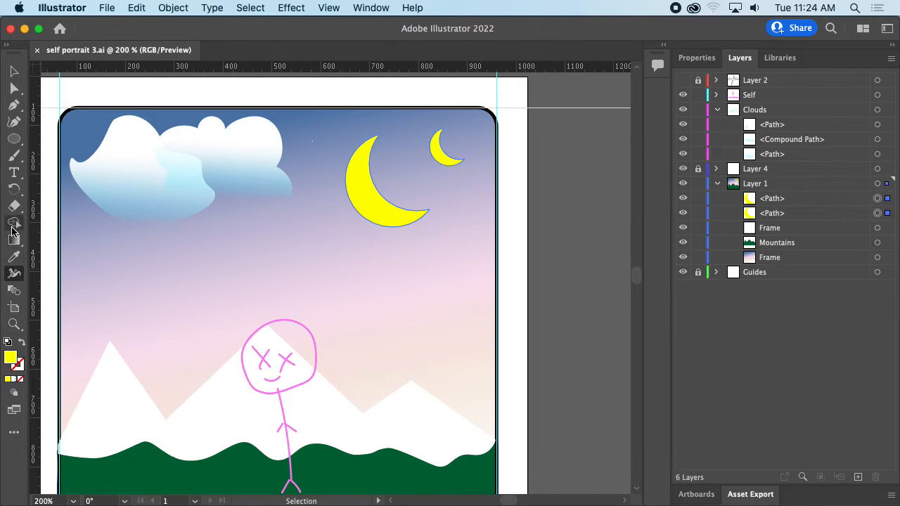
click(14, 290)
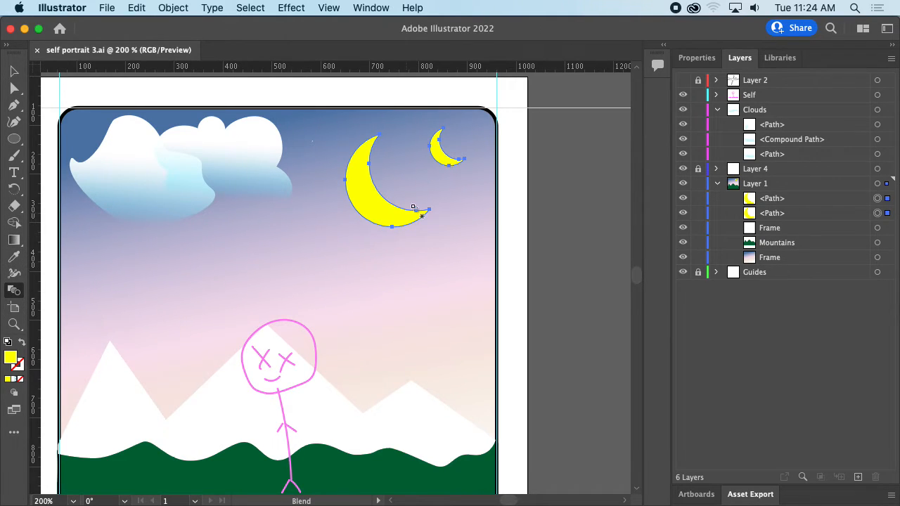
click(440, 159)
click(370, 191)
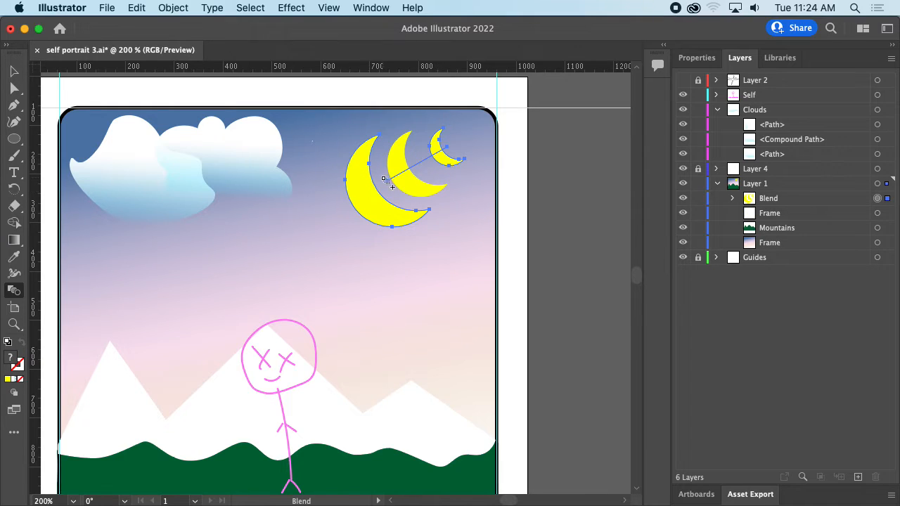
Try to move the middle moon of the blend, undo back to the separate moons, and redo the moon blend
click(14, 71)
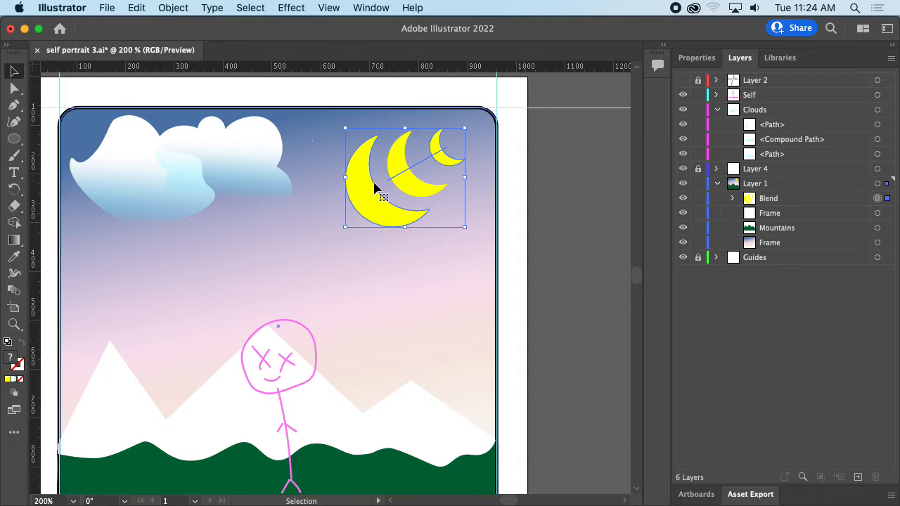
click(14, 88)
drag(383, 182, 437, 167)
drag(387, 188, 431, 202)
key(super+z)
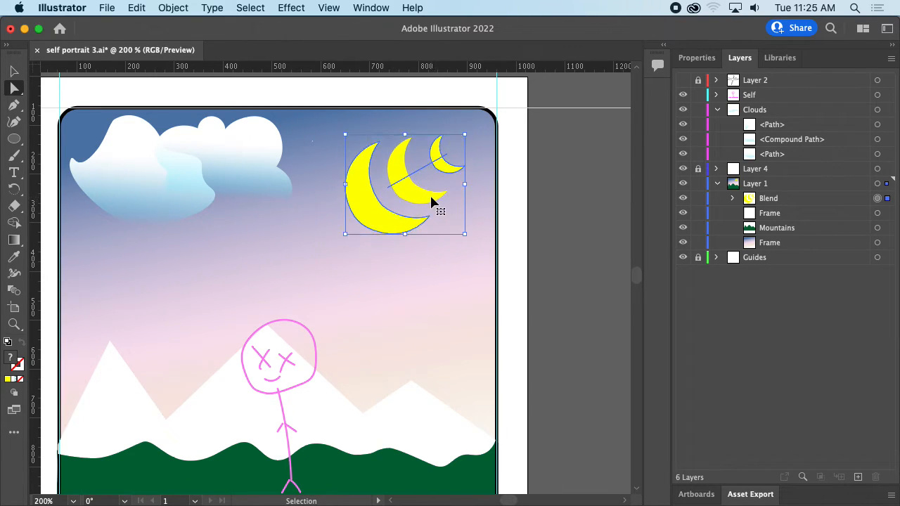
key(super+z)
key(super+z)
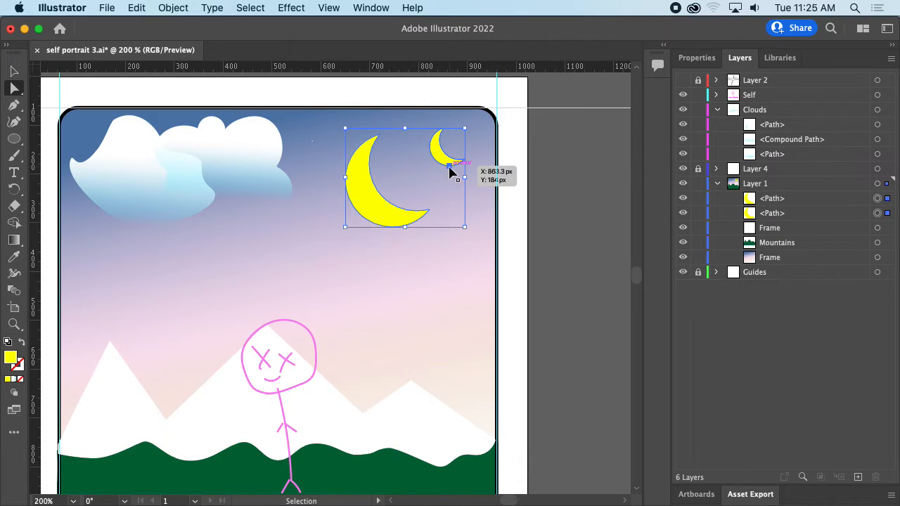
key(super+shift+z)
Try to adjust the blend's spine with Direct Selection, undo it, and shift the blended moons slightly by dragging the spine's ends
scroll(426, 185, up, 10)
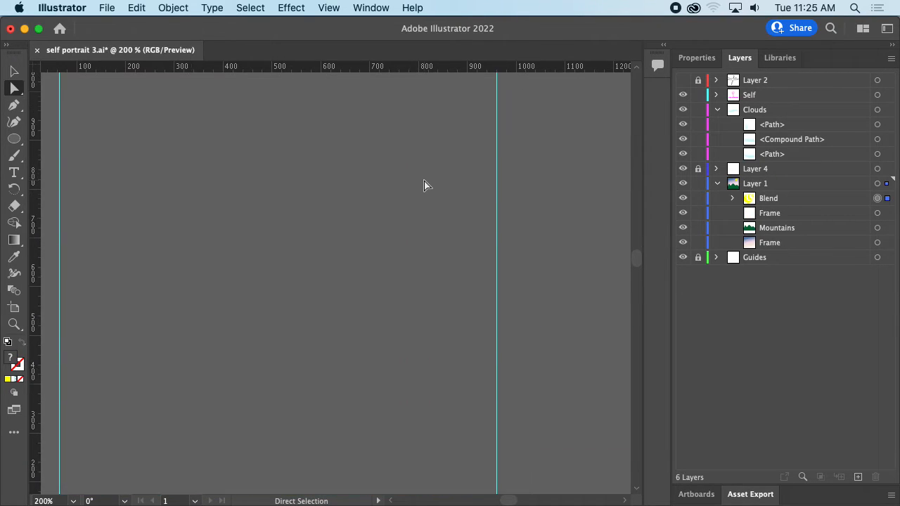
scroll(426, 184, down, 10)
scroll(427, 197, up, 3)
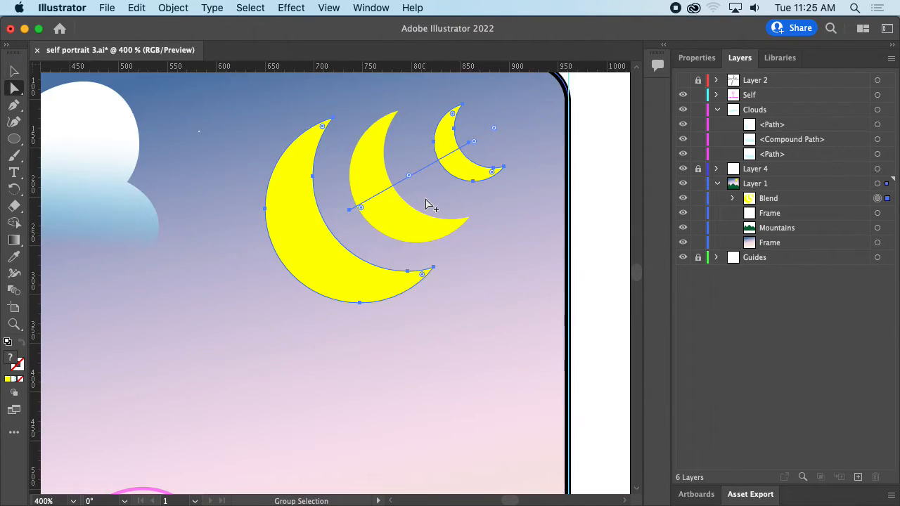
drag(405, 181, 375, 190)
key(super+z)
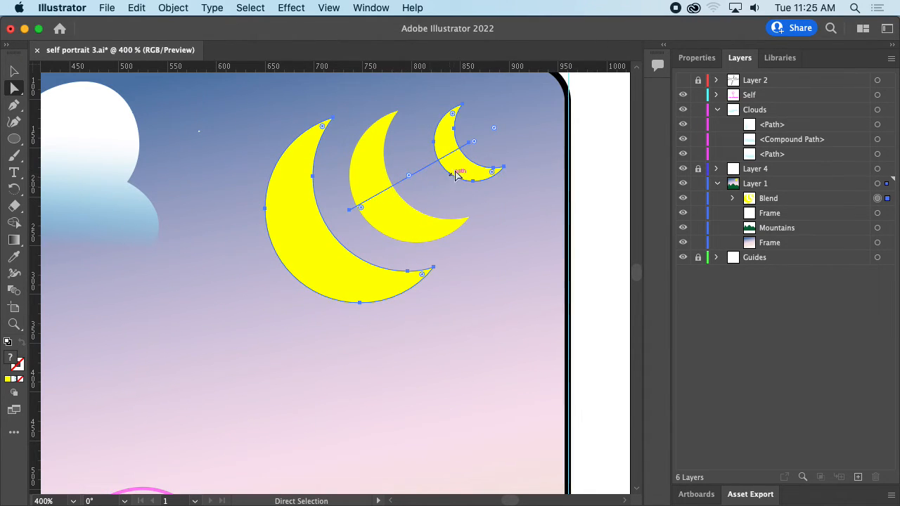
mouse_move(471, 147)
mouse_down()
mouse_move(462, 156)
mouse_move(473, 151)
mouse_up()
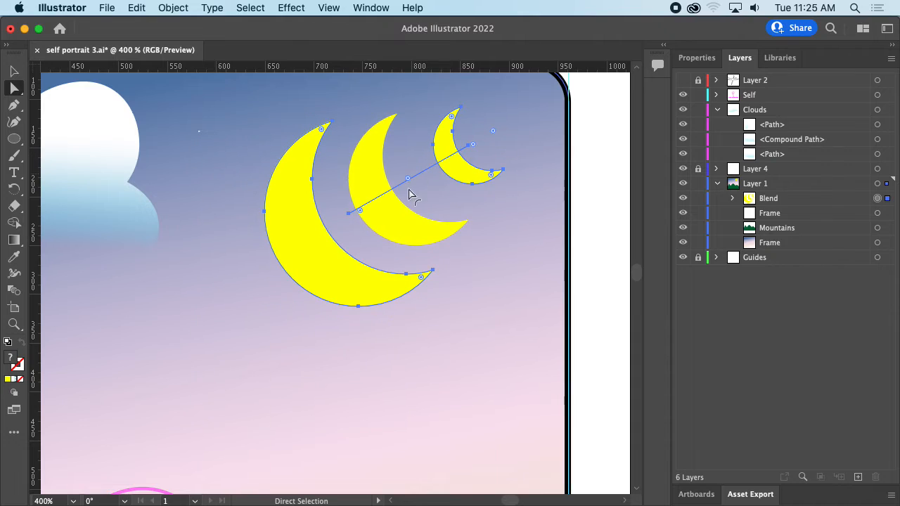
mouse_move(343, 218)
mouse_down()
mouse_move(337, 185)
mouse_move(339, 206)
mouse_up()
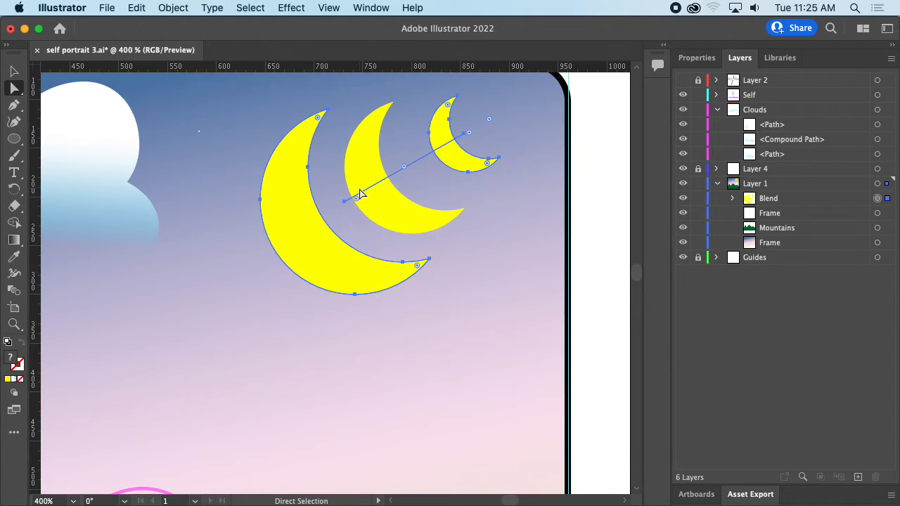
Check the paths inside the blend, try the Blend tool on its spine, and undo the blend with the sky background
click(733, 199)
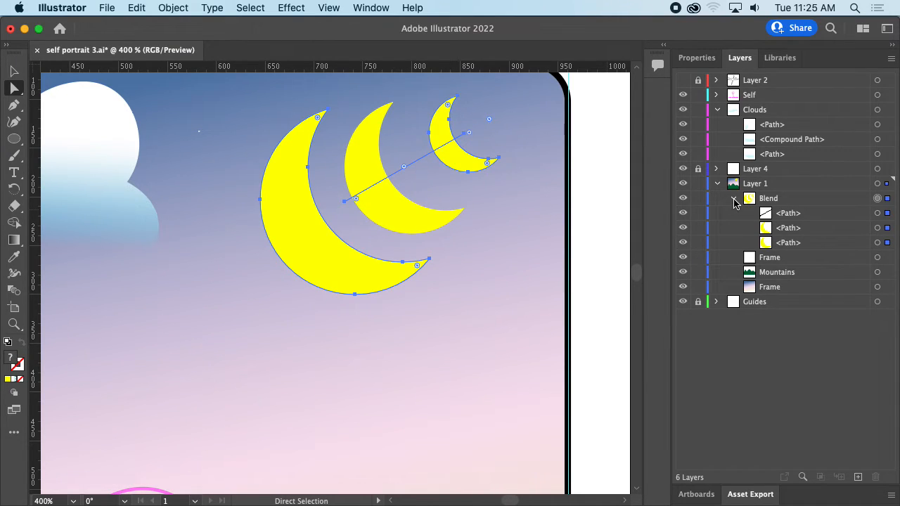
click(733, 201)
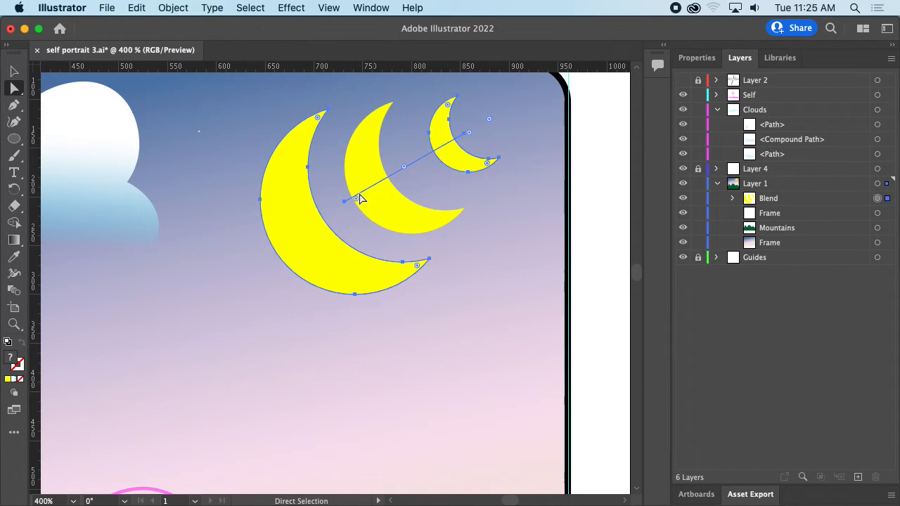
click(12, 292)
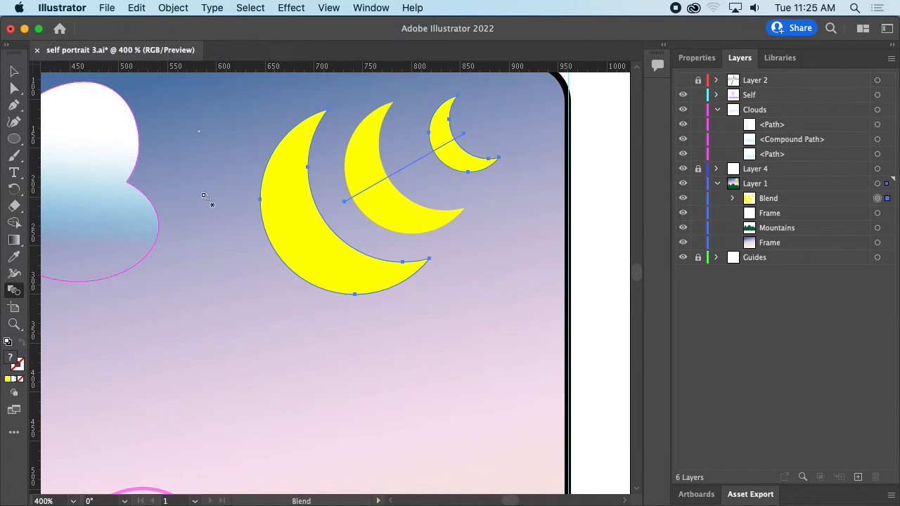
click(348, 203)
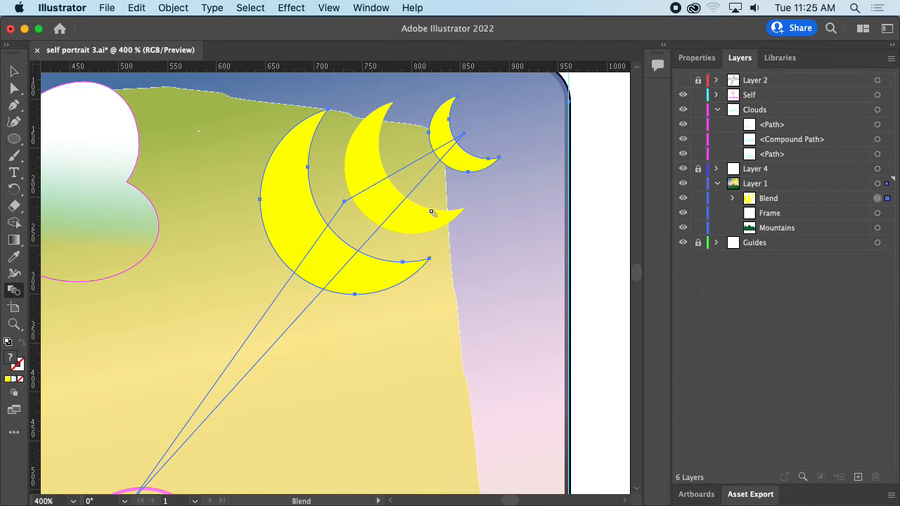
key(super+1)
key(super+equal)
key(super+z)
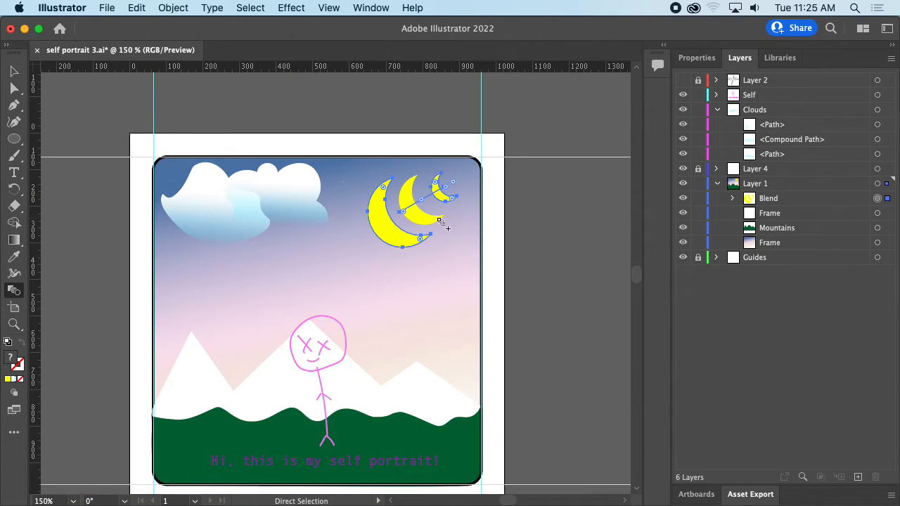
Delete the blended moons and draw a yellow circle in the sky to the right of the clouds
key(Delete)
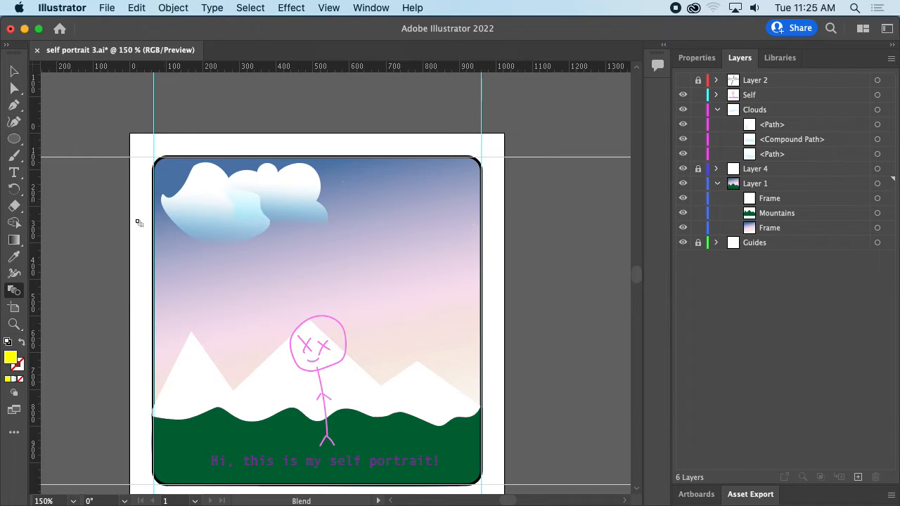
click(14, 139)
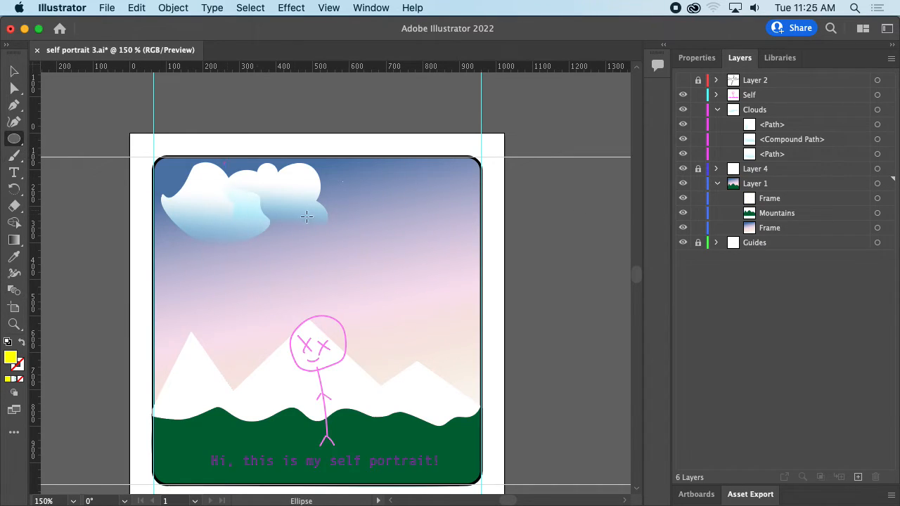
drag(377, 194, 447, 248)
key(super+equal)
key(super+equal)
key(super+equal)
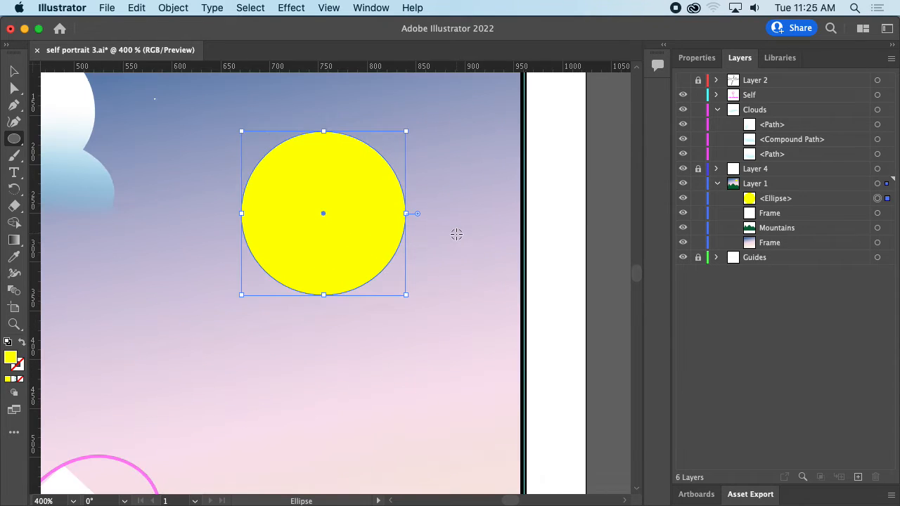
key(super+minus)
key(super+minus)
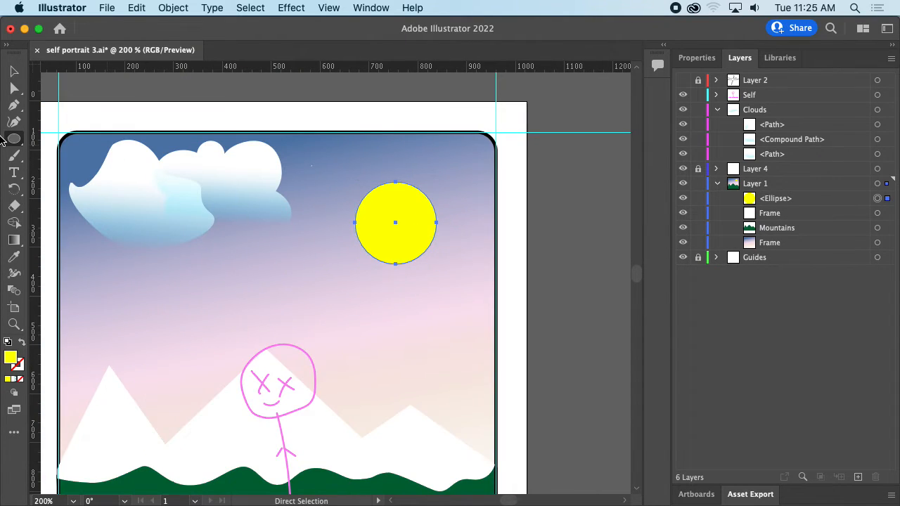
Draw a second yellow circle of the same size and place it overlapping the first circle's upper right
drag(396, 165, 478, 247)
key(v)
drag(454, 220, 437, 220)
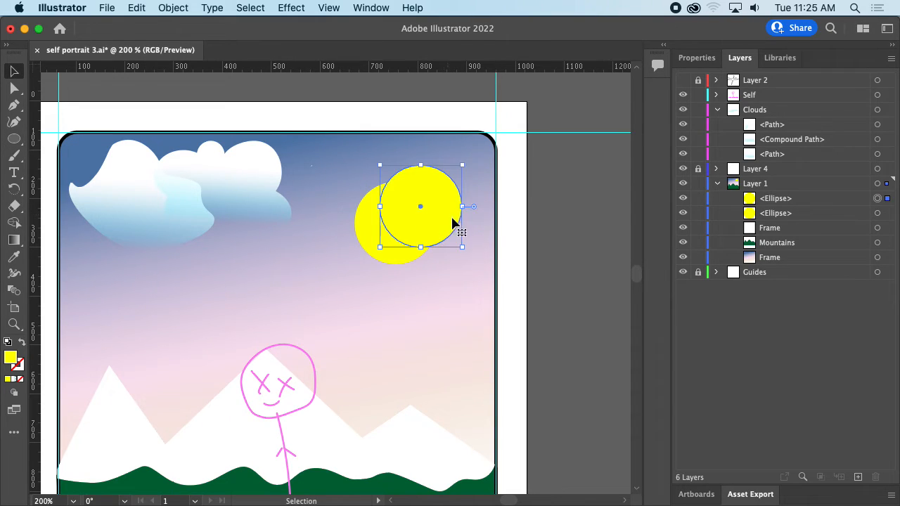
Select both circles and split off the lower-left crescent with the Shape Builder tool
shift+click(372, 237)
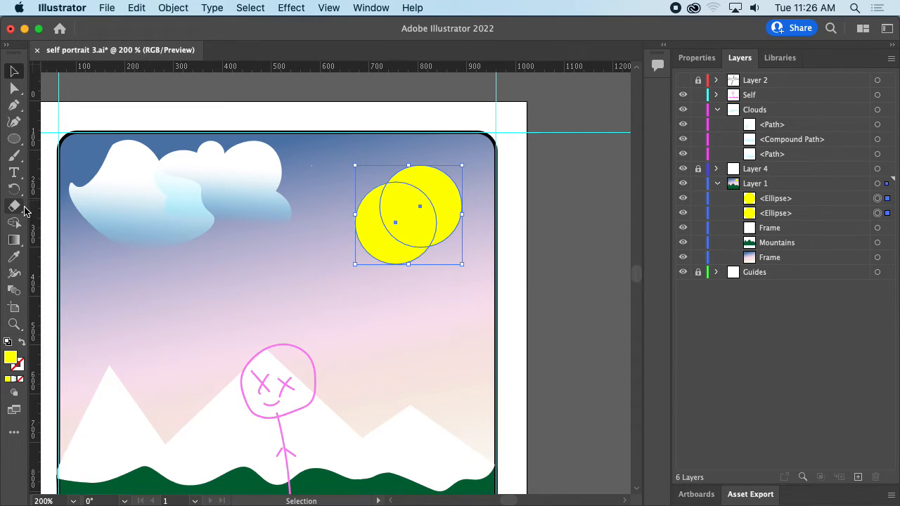
key(shift+m)
click(372, 243)
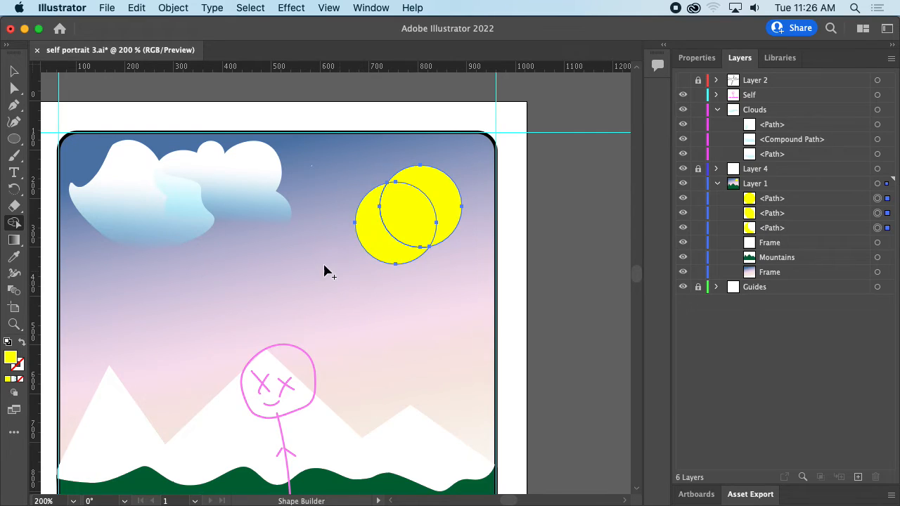
key(v)
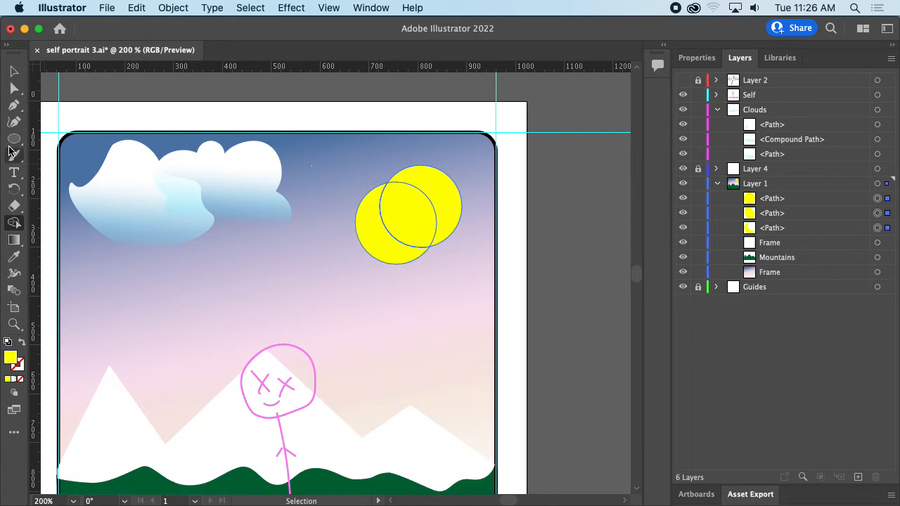
Move the crescent piece further right in the sky and delete the two leftover circle pieces
click(14, 89)
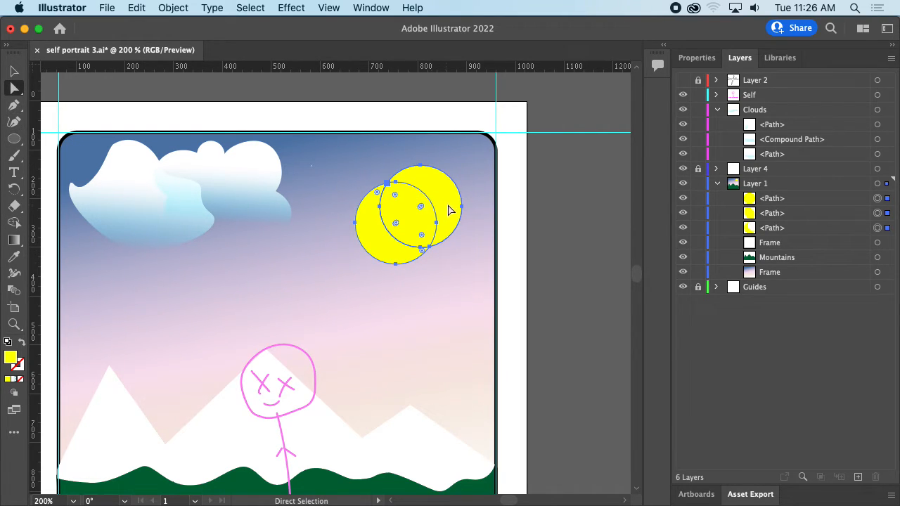
click(446, 259)
drag(377, 241, 441, 226)
click(442, 219)
key(Delete)
click(424, 240)
key(Delete)
scroll(441, 211, up, 2)
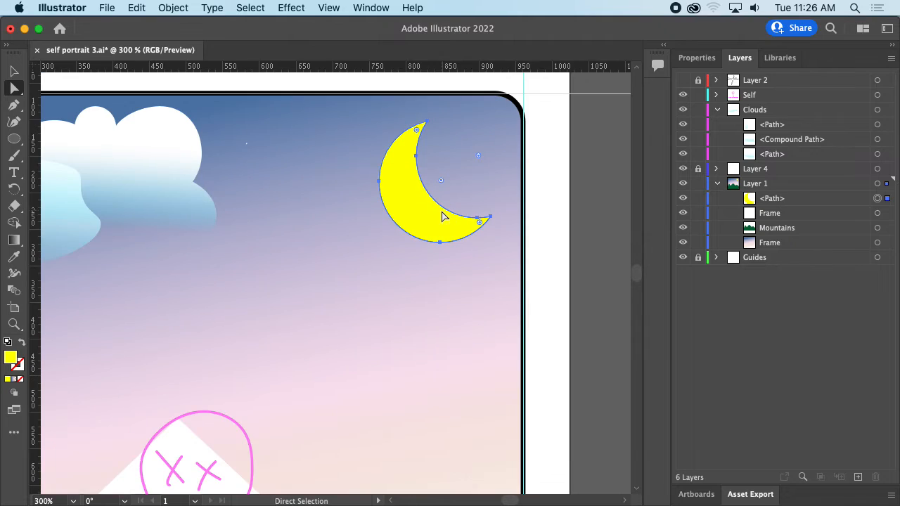
Duplicate the crescent moon to its lower left, scale down the original moon and nudge it into place
key(v)
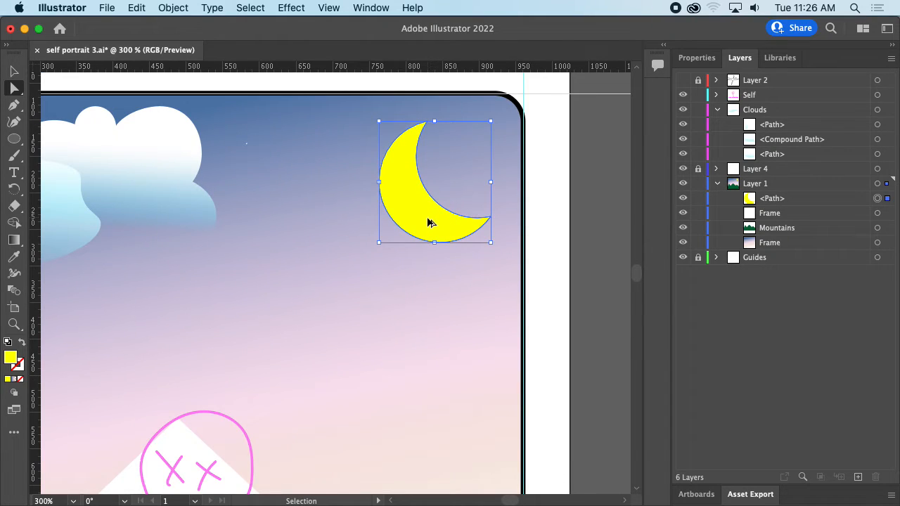
drag(430, 223, 307, 283)
key(a)
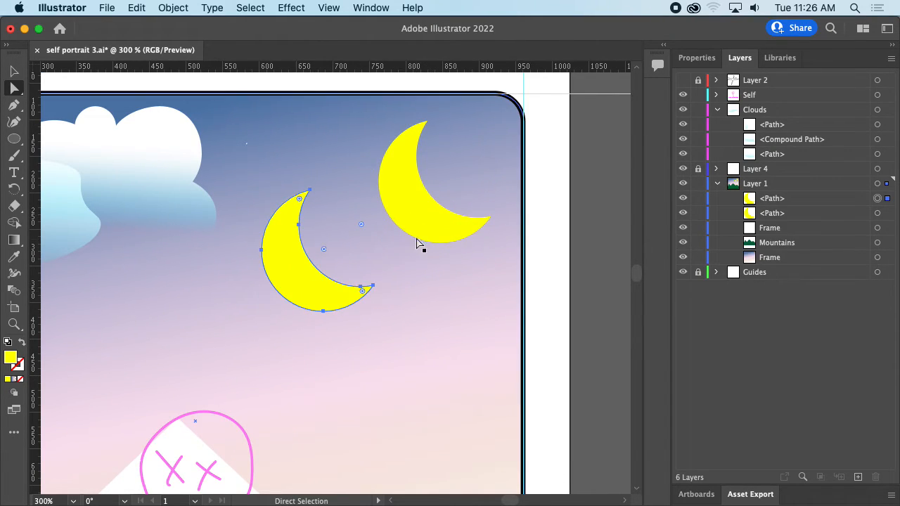
click(420, 238)
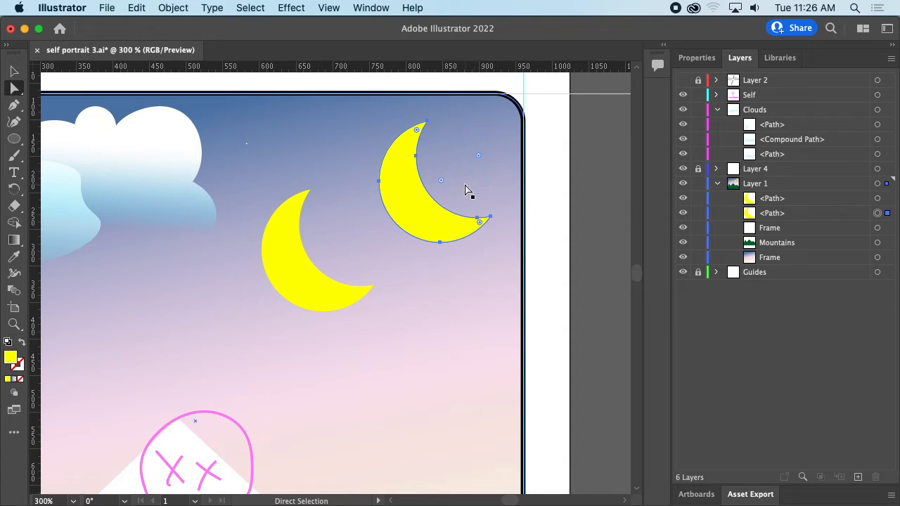
key(v)
drag(495, 119, 475, 168)
drag(409, 226, 418, 217)
Set the small moon's fill colour to pink-purple E980FF
click(13, 359)
click(13, 359)
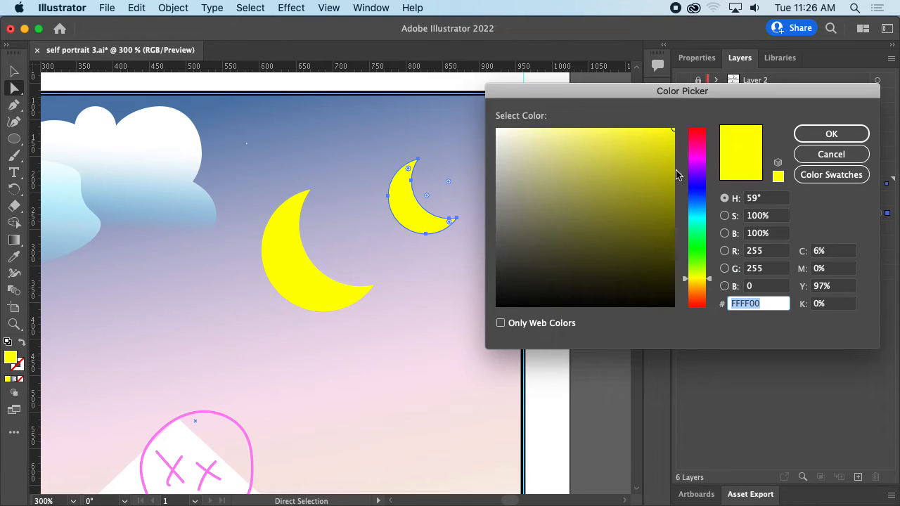
drag(696, 175, 584, 128)
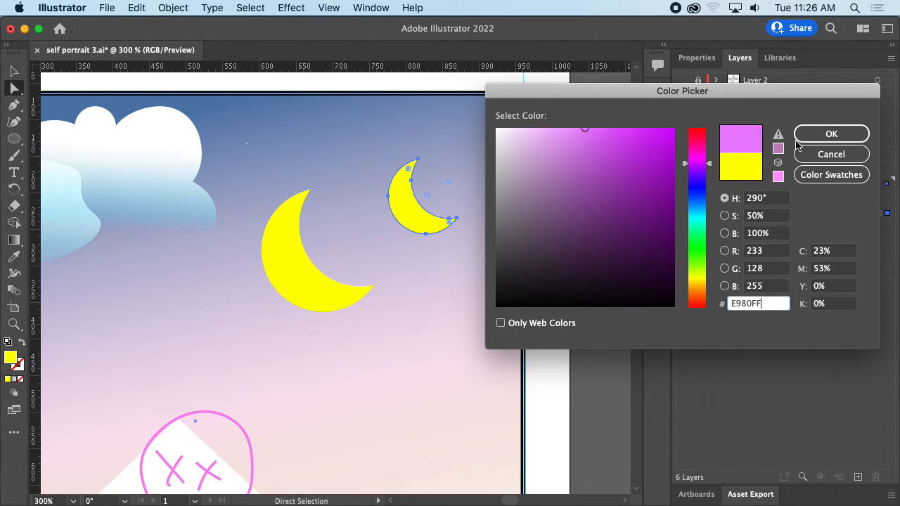
click(829, 135)
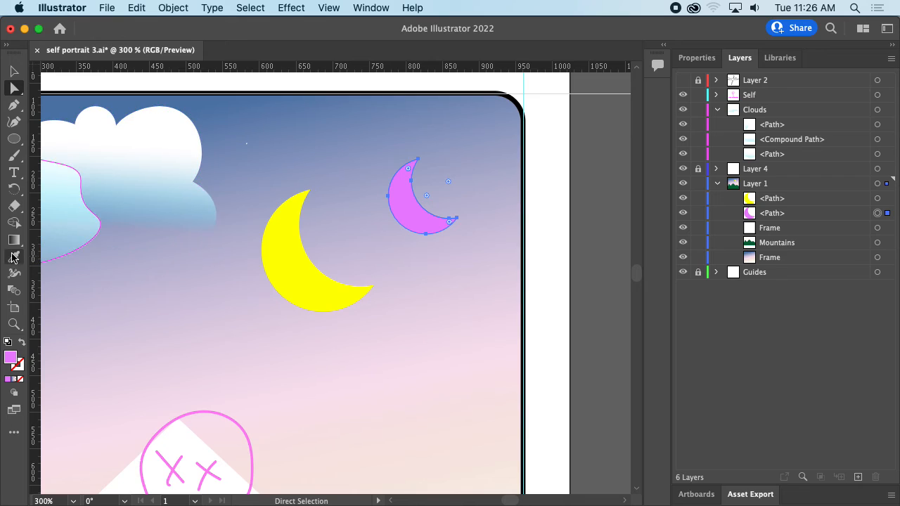
Select both moons and blend the large yellow moon with the small pink moon using the Blend tool
shift+click(291, 263)
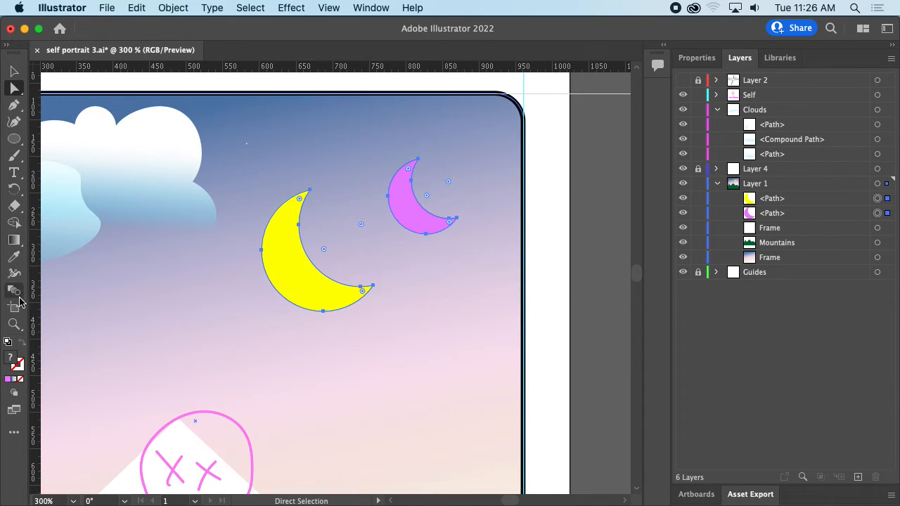
click(16, 291)
click(304, 271)
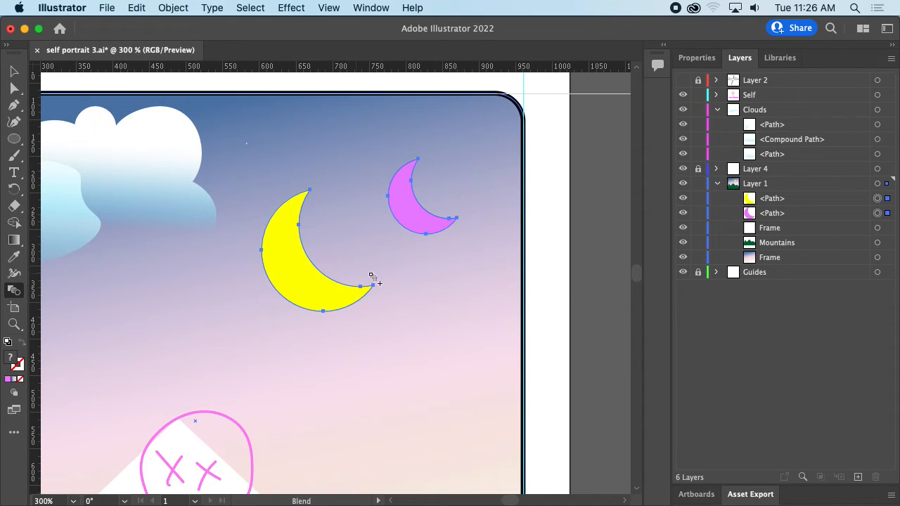
click(411, 214)
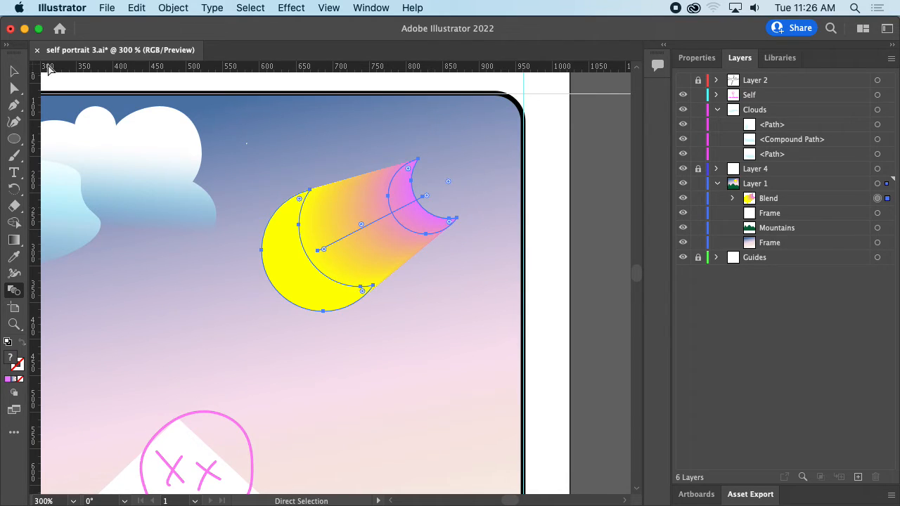
Reshape the moon blend with Direct Selection, bringing the pink crescent in closer against the large yellow moon
click(14, 87)
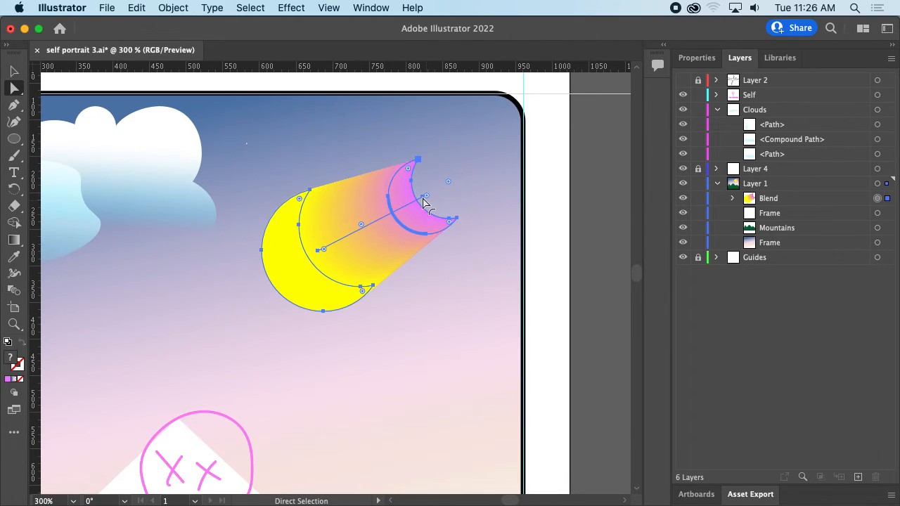
mouse_move(426, 196)
mouse_down()
mouse_move(430, 214)
mouse_move(425, 204)
mouse_up()
drag(317, 254, 345, 208)
drag(433, 172, 415, 196)
drag(329, 277, 320, 242)
scroll(390, 298, down, 6)
scroll(390, 298, up, 4)
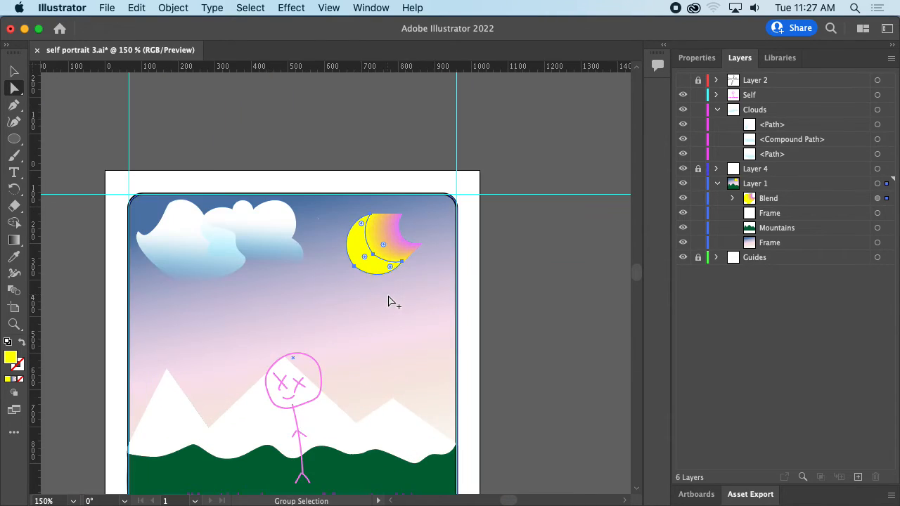
drag(354, 310, 440, 259)
click(531, 269)
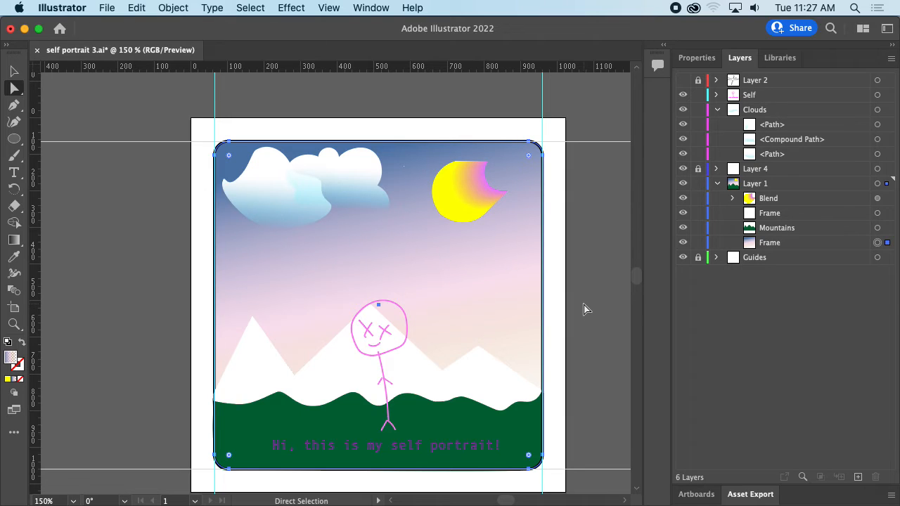
Select the smile curve on the stick figure's face and slightly reshape its bend with Direct Selection
scroll(432, 336, up, 4)
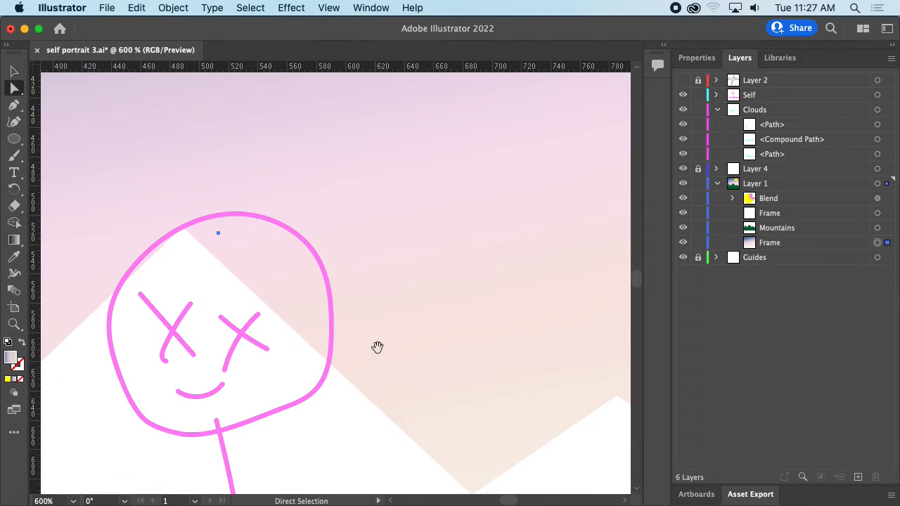
drag(377, 347, 518, 254)
scroll(412, 252, up, 2)
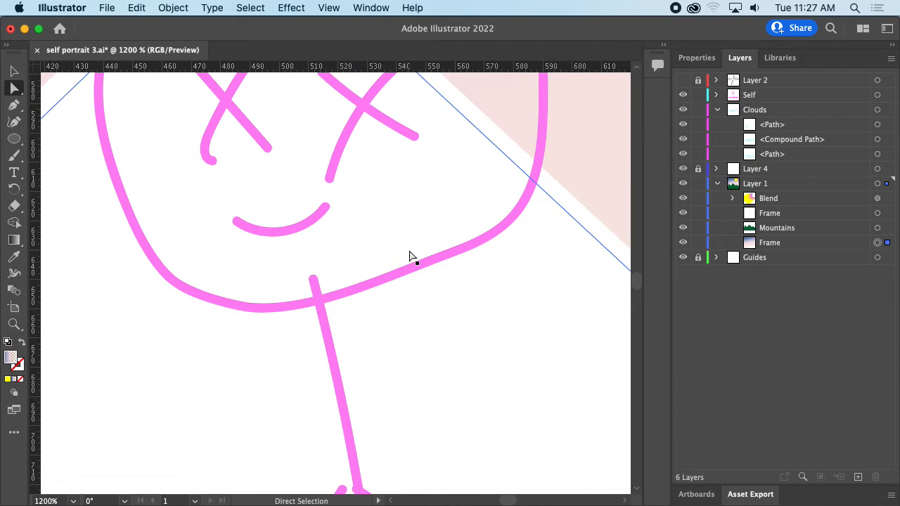
click(282, 233)
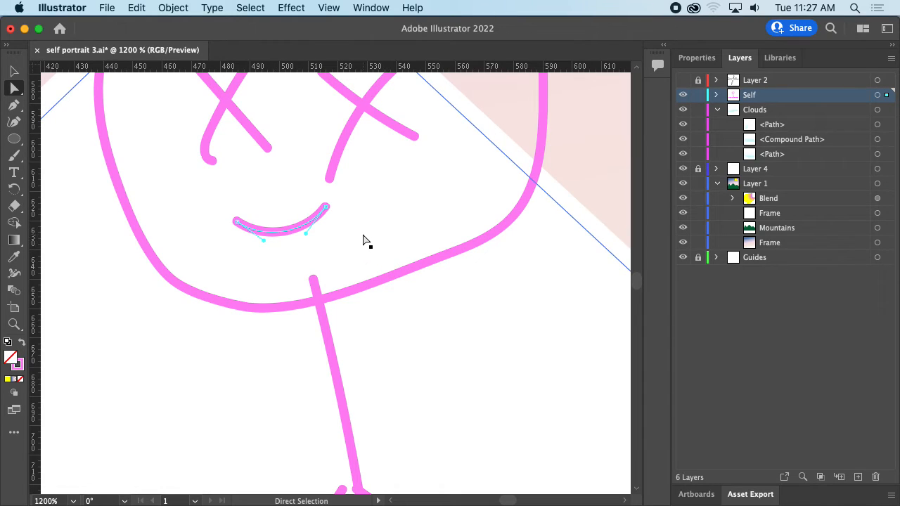
scroll(362, 241, up, 2)
drag(347, 237, 430, 256)
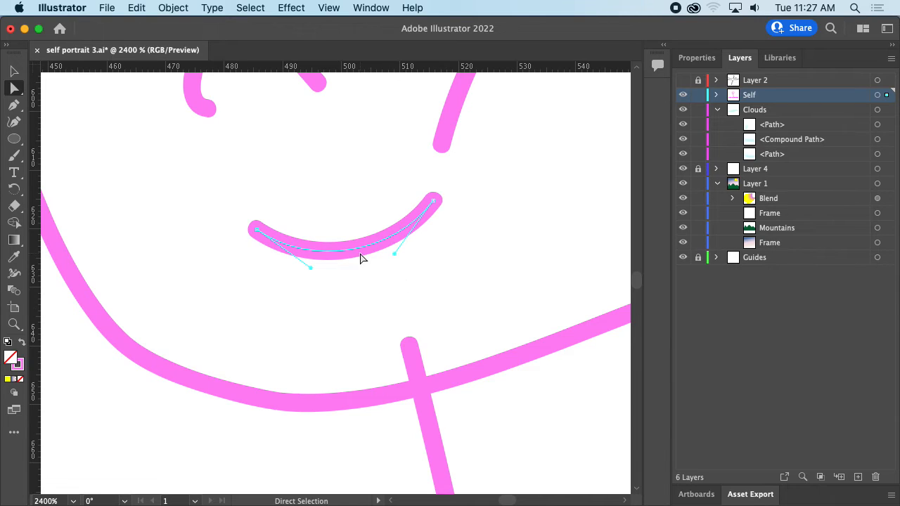
mouse_move(360, 258)
mouse_down()
mouse_move(369, 253)
mouse_move(357, 252)
mouse_up()
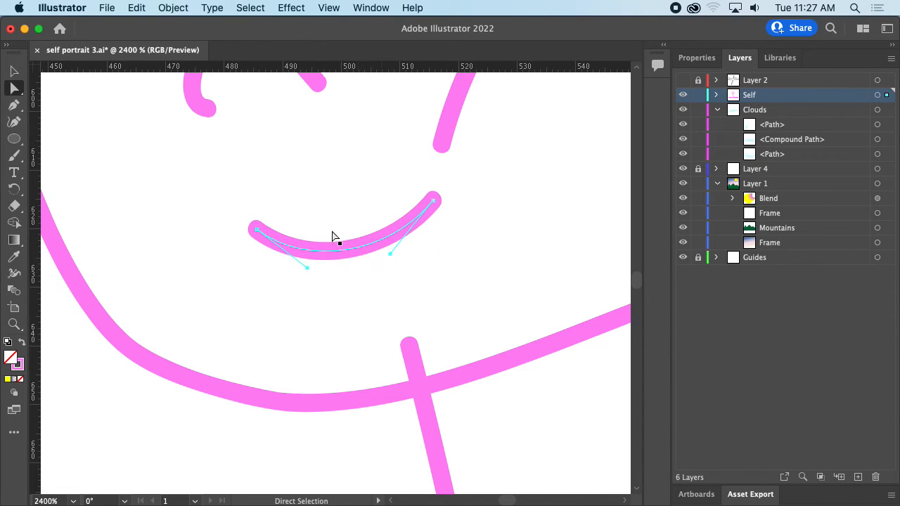
Convert the smile path to a Live Paint group, accepting the loss of its brush appearance
click(174, 7)
scroll(230, 314, down, 1)
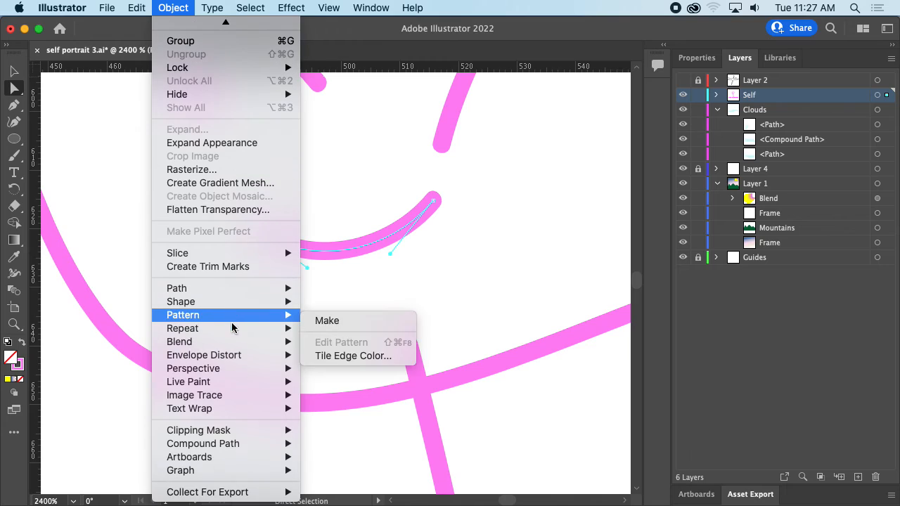
mouse_move(226, 388)
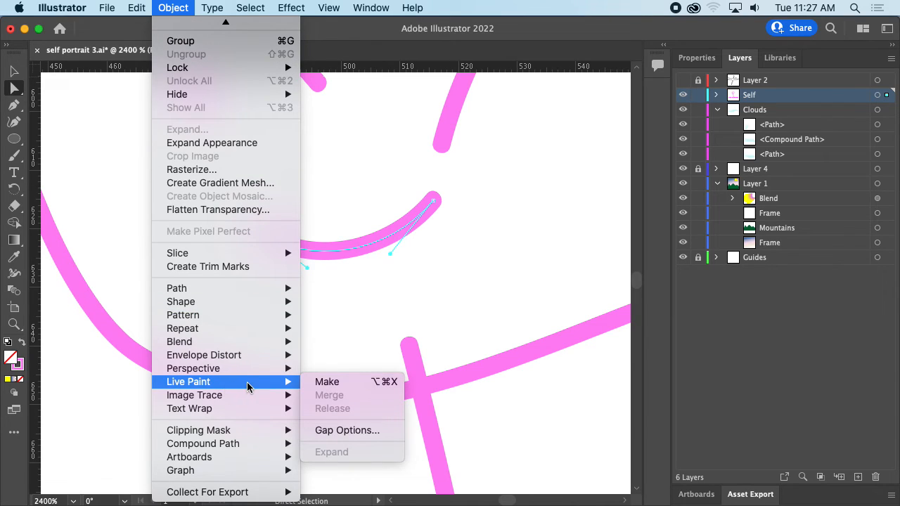
click(328, 382)
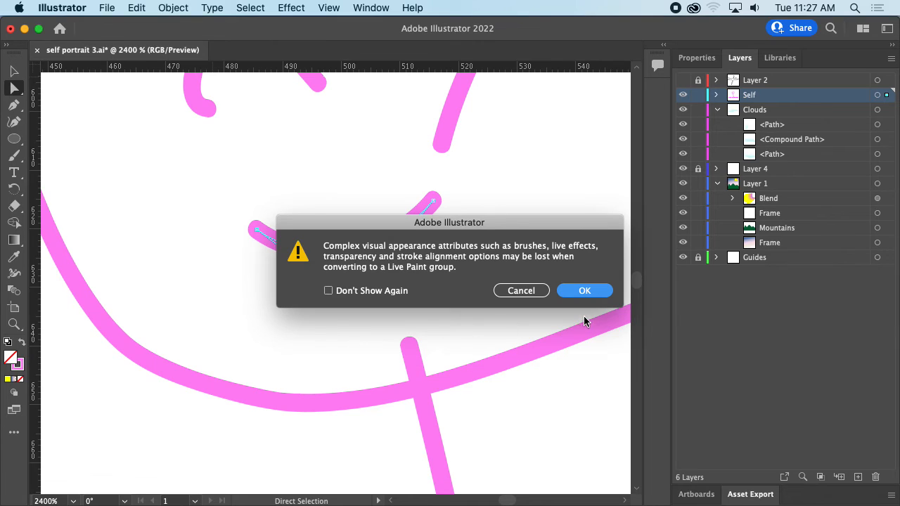
key(Return)
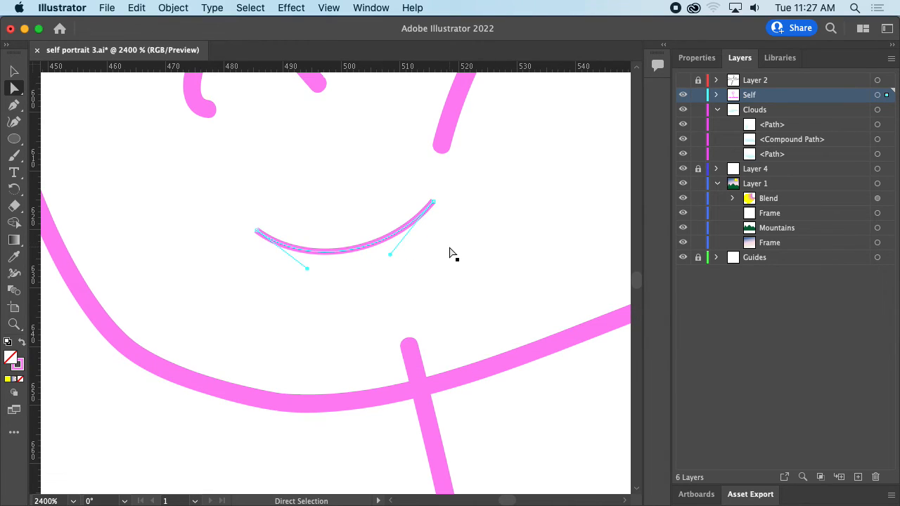
Try to widen the right end of the Live Paint smile with the Width tool
scroll(455, 246, up, 3)
drag(434, 215, 470, 328)
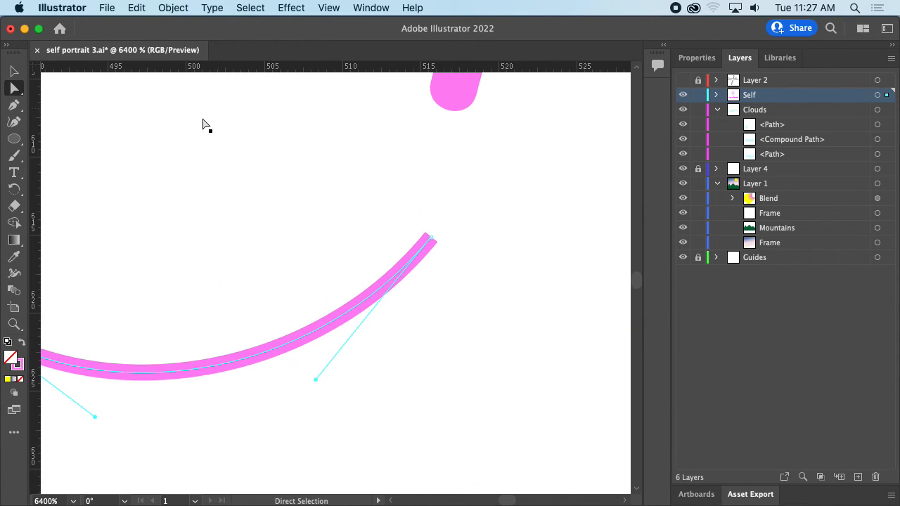
click(15, 275)
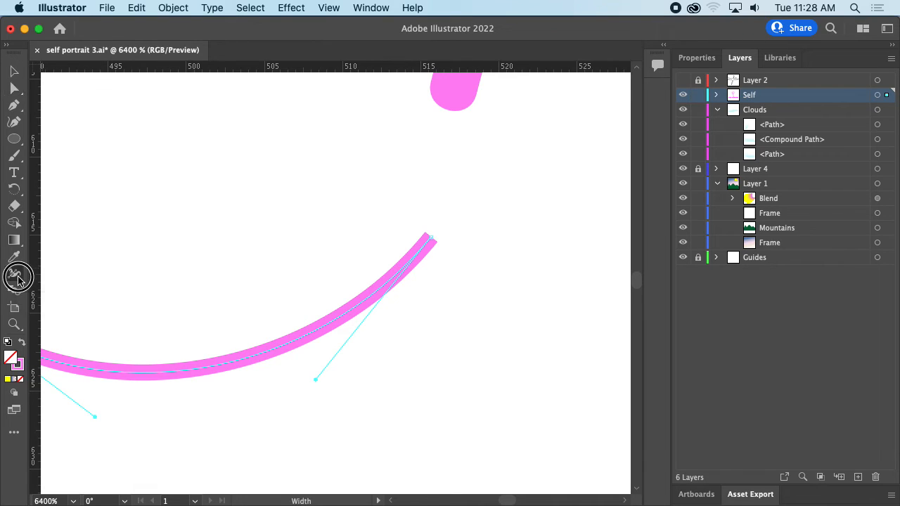
drag(432, 237, 443, 246)
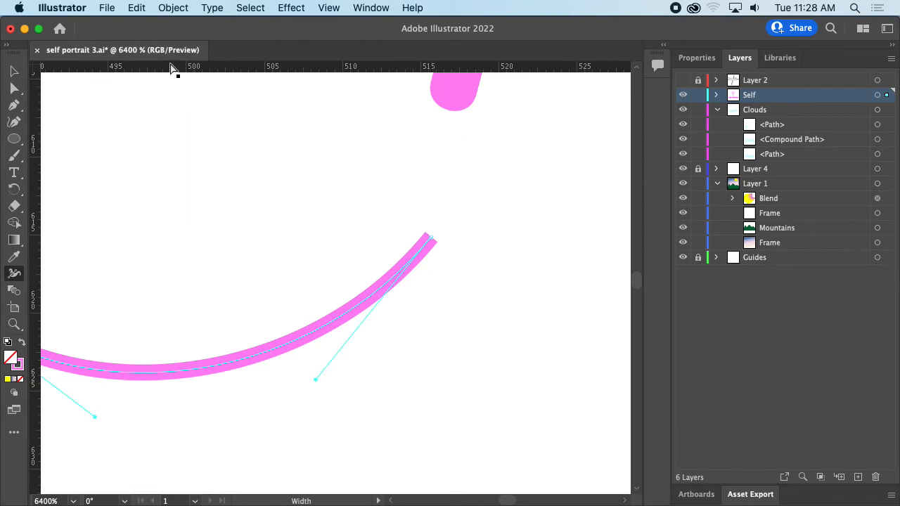
key(super+z)
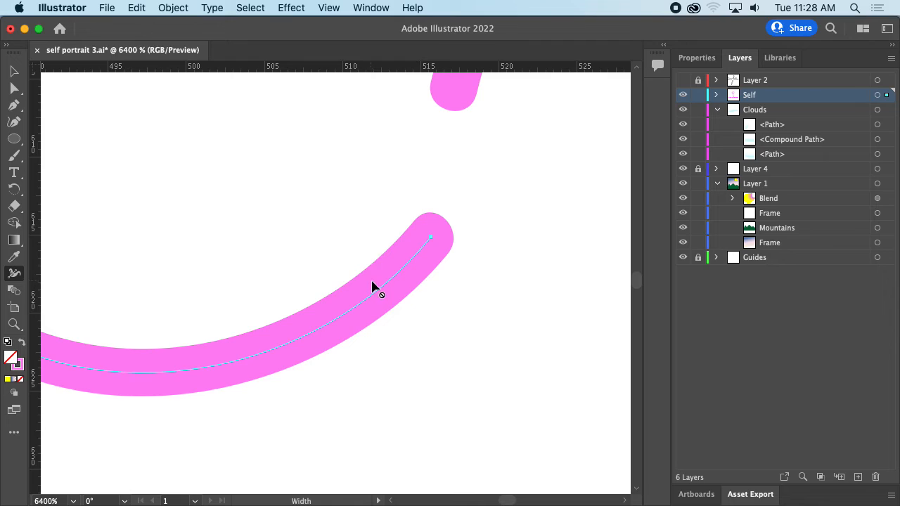
key(super+z)
key(super+z)
key(super+minus)
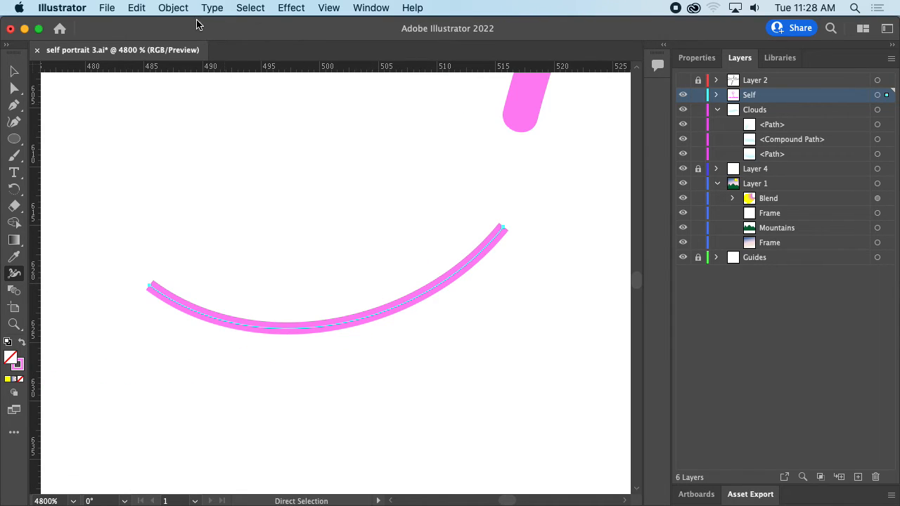
Release the smile from its Live Paint group
click(173, 8)
mouse_move(241, 419)
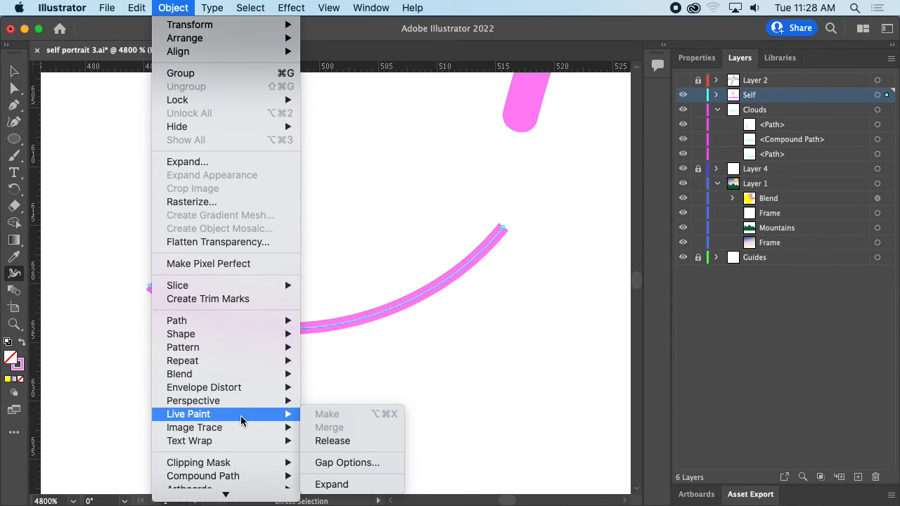
click(332, 441)
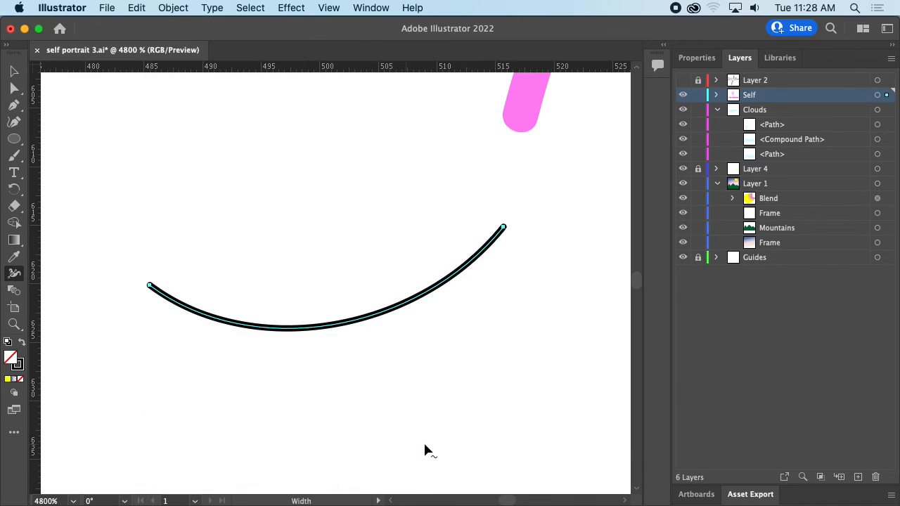
Widen the smile's right end to about 4.4 px with the Width tool, tapering toward the other end
drag(503, 297, 456, 321)
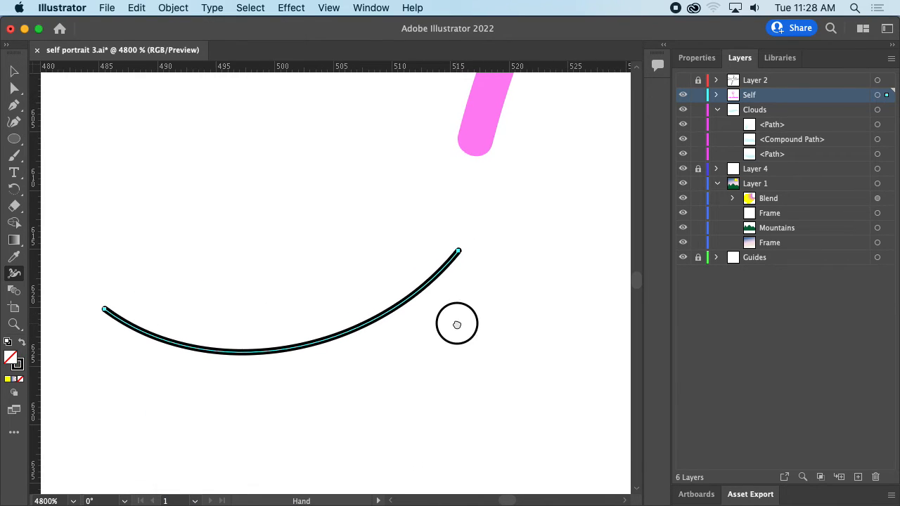
click(15, 271)
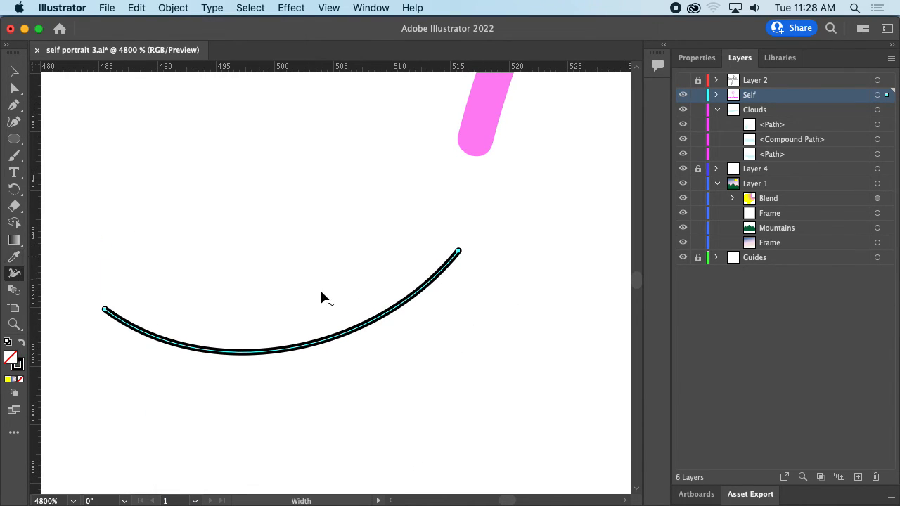
scroll(478, 275, up, 3)
scroll(480, 280, up, 2)
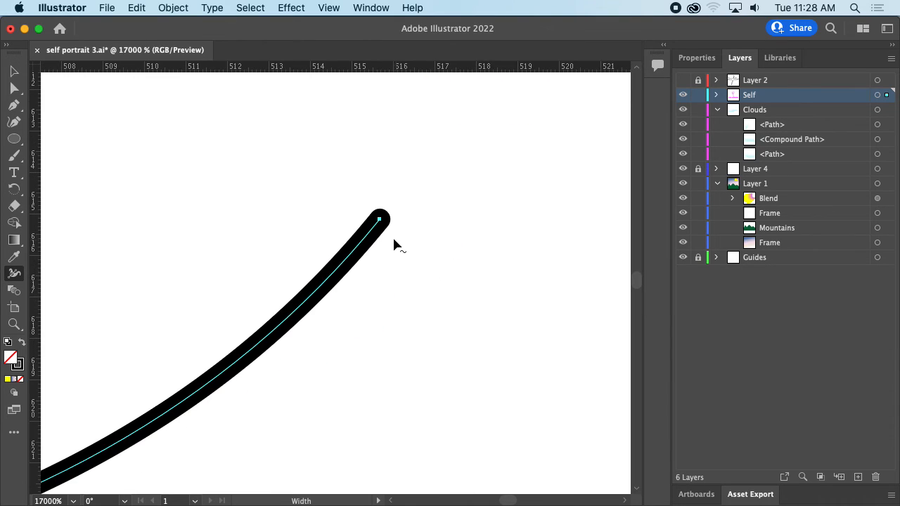
drag(380, 220, 454, 278)
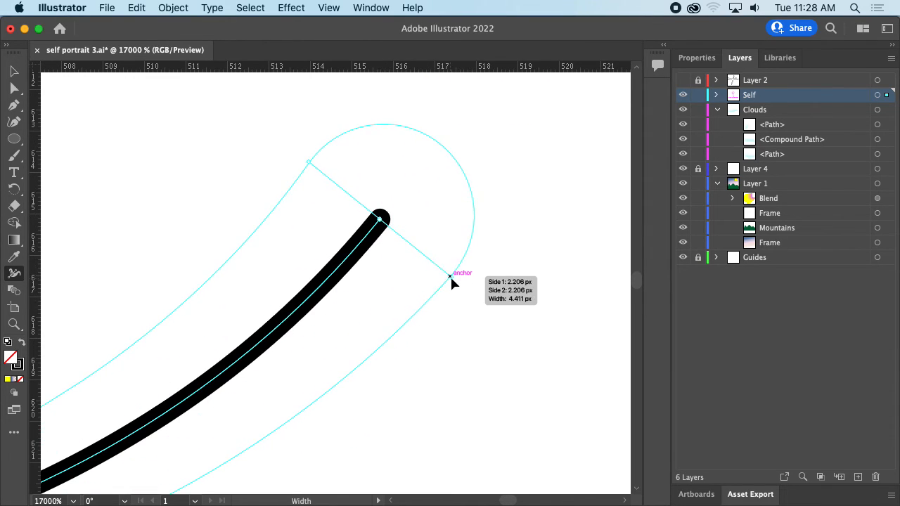
scroll(453, 288, down, 4)
scroll(436, 363, down, 2)
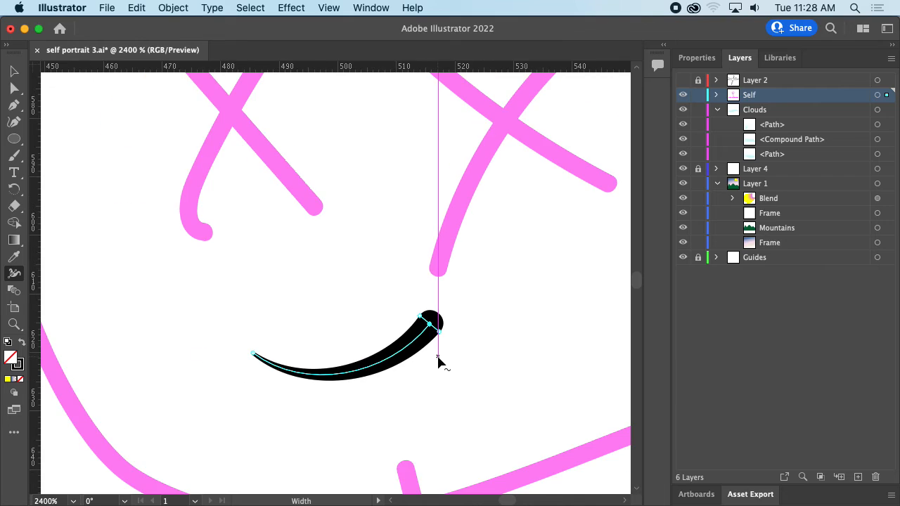
Shape the smile's right end into a round bulb, with a narrow width point just before it
scroll(439, 337, up, 3)
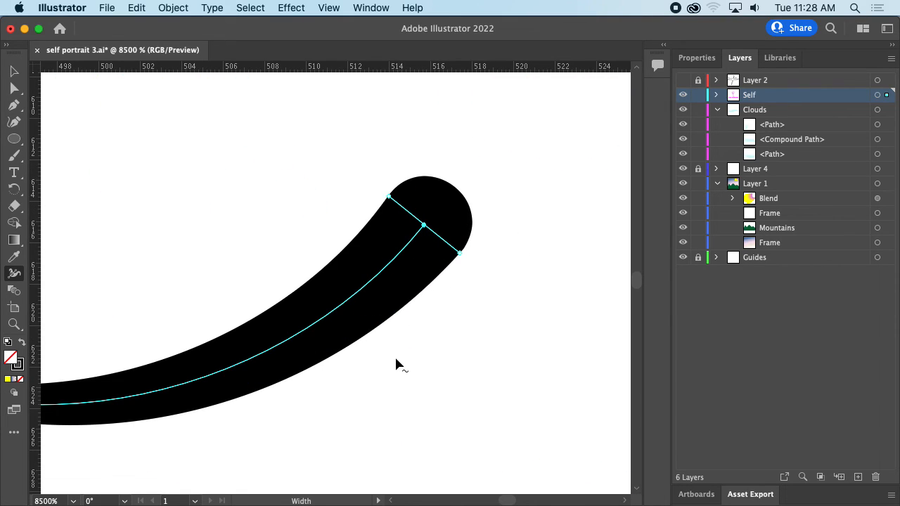
scroll(422, 337, left, 3)
drag(423, 292, 423, 284)
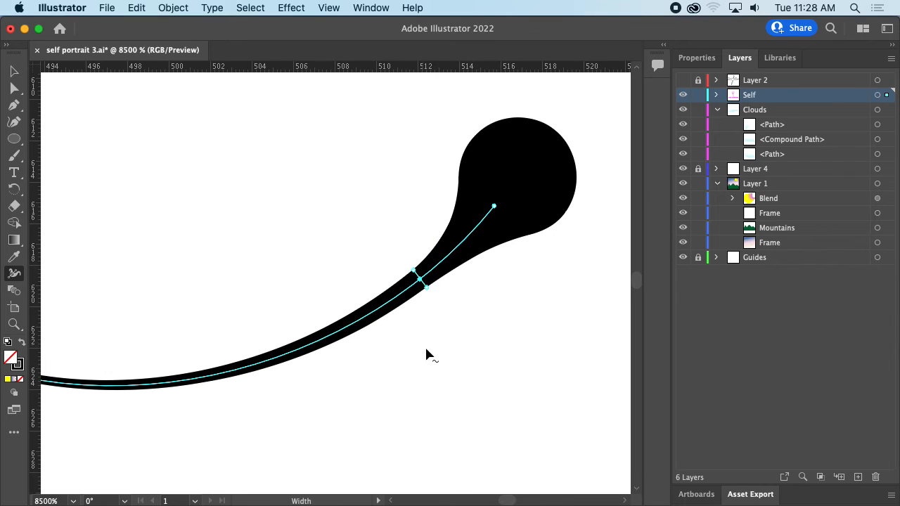
scroll(428, 352, down, 1)
drag(440, 354, 507, 341)
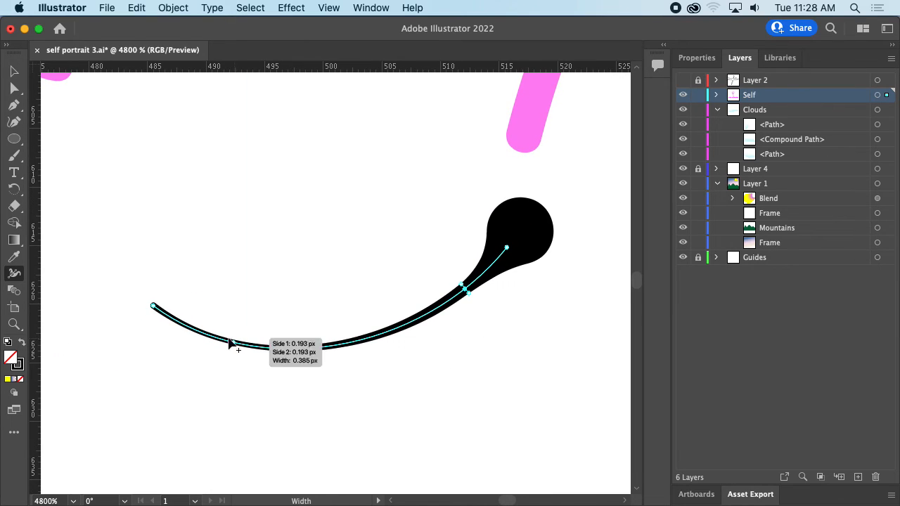
Add width points along the left part of the smile and adjust the one nearest the left tip
mouse_move(207, 335)
mouse_down()
mouse_move(213, 326)
mouse_move(208, 339)
mouse_up()
drag(155, 306, 181, 324)
key(super+z)
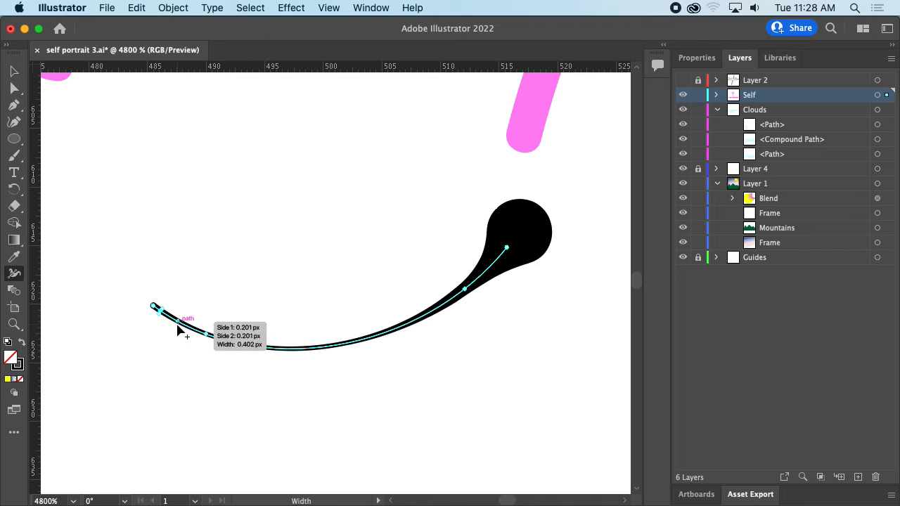
scroll(178, 325, up, 5)
drag(131, 307, 275, 396)
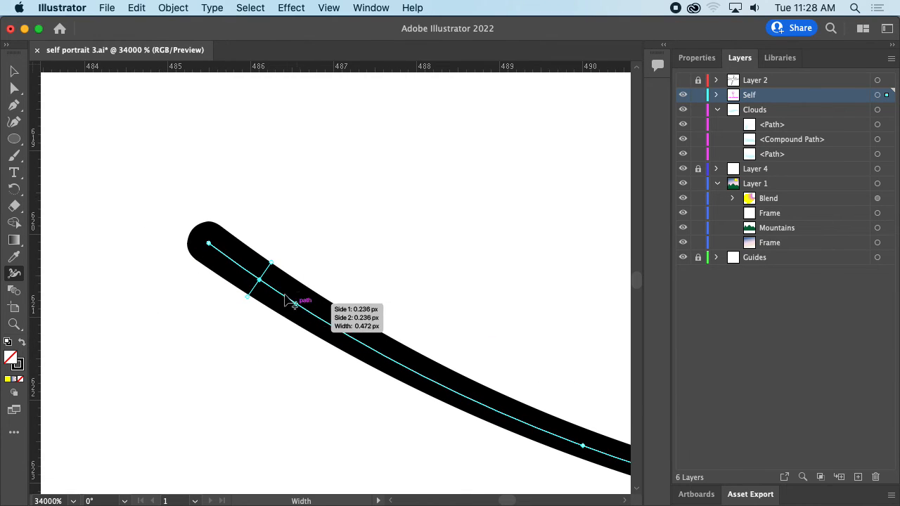
mouse_move(274, 265)
mouse_down()
mouse_move(279, 272)
mouse_move(276, 258)
mouse_move(288, 251)
mouse_up()
key(super+minus)
scroll(302, 355, down, 1)
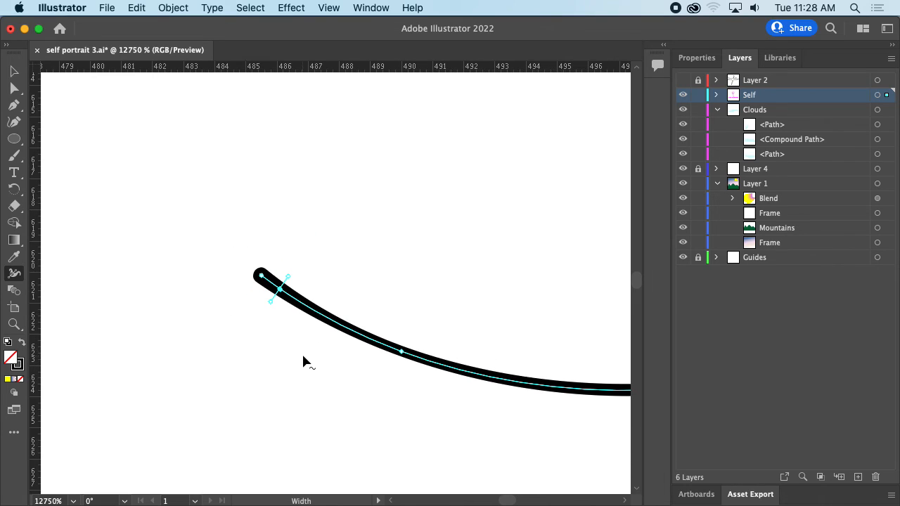
scroll(427, 411, down, 3)
drag(578, 448, 382, 395)
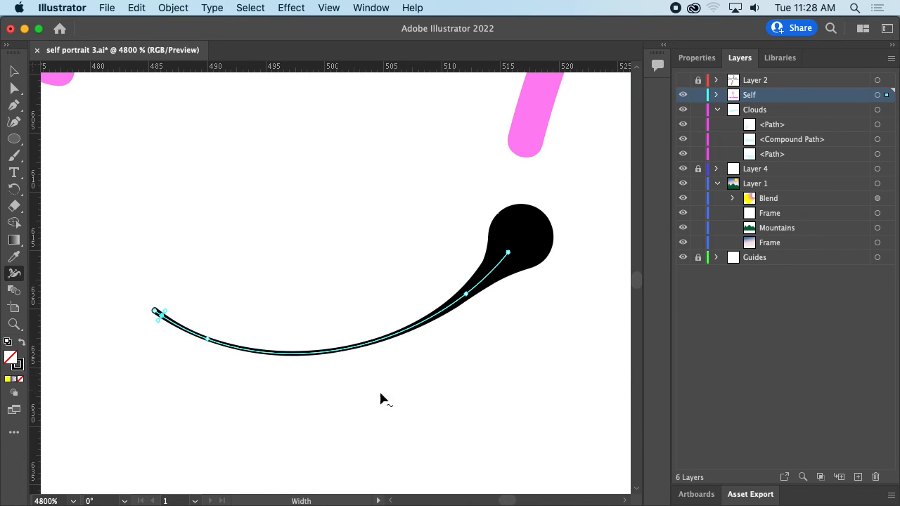
scroll(397, 383, down, 1)
scroll(469, 348, up, 1)
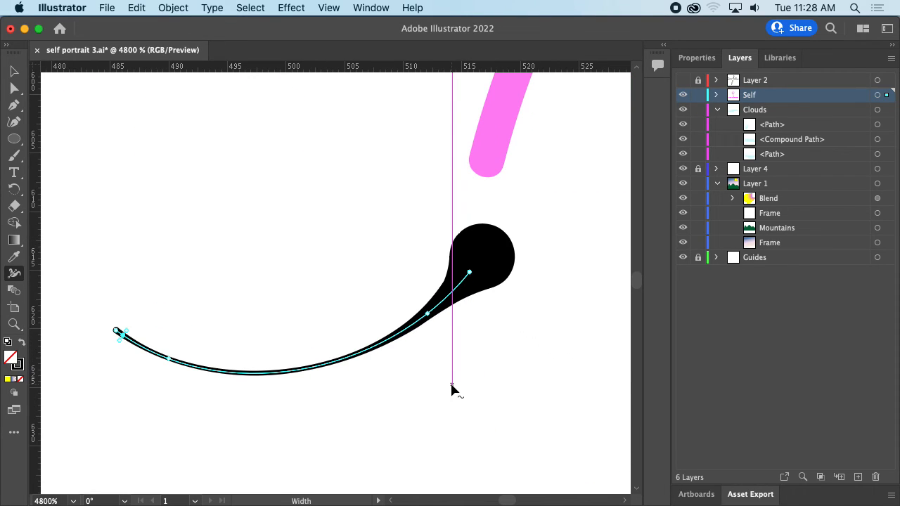
Set the smile's stroke colour to orange-red FF4F17 and move the Color panel clear of the top layers
click(20, 364)
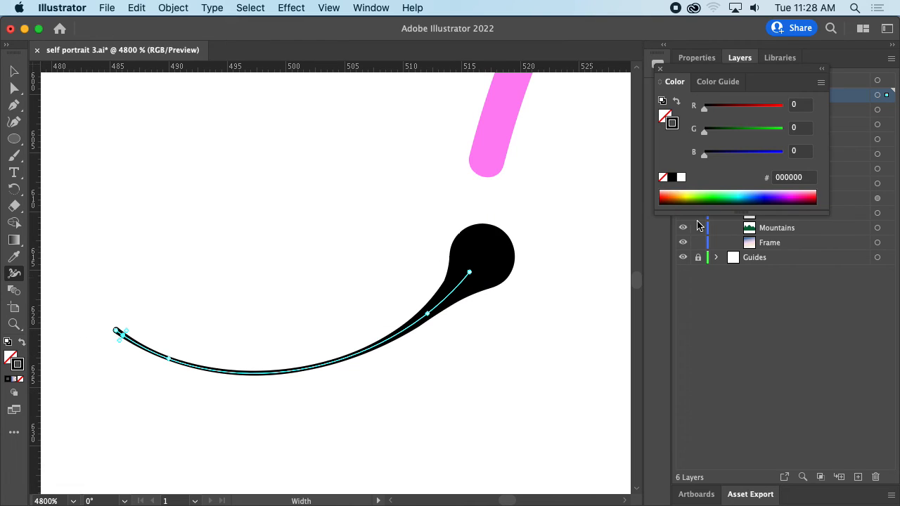
click(680, 203)
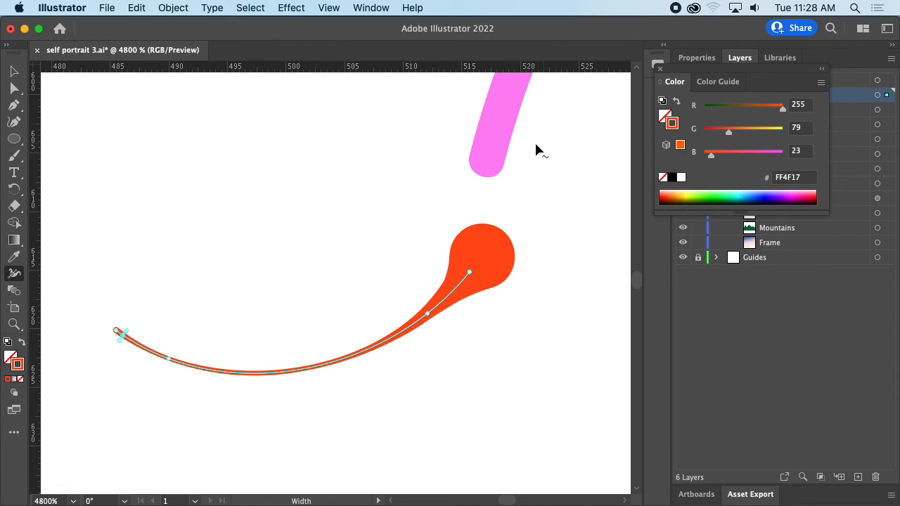
click(714, 83)
click(670, 82)
drag(723, 71, 739, 188)
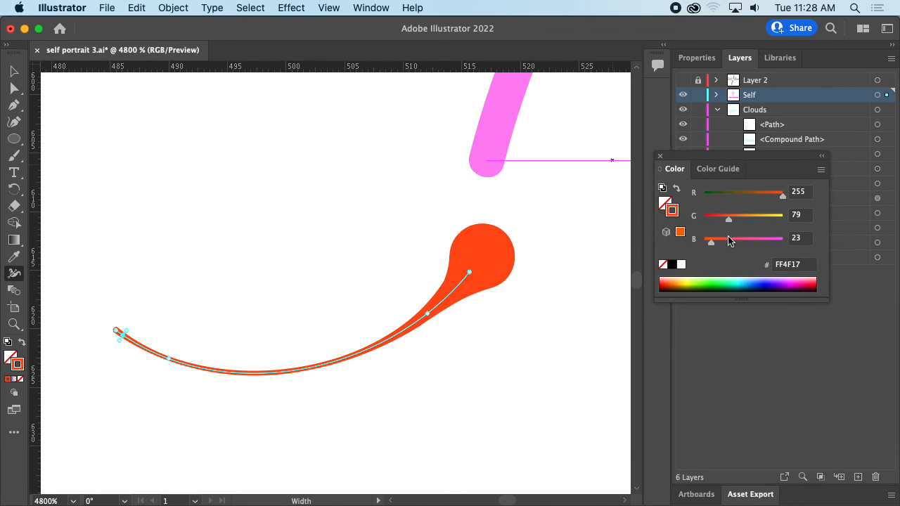
Change the smile's stroke colour to magenta pink and close the Color panel
drag(757, 241, 774, 241)
click(661, 156)
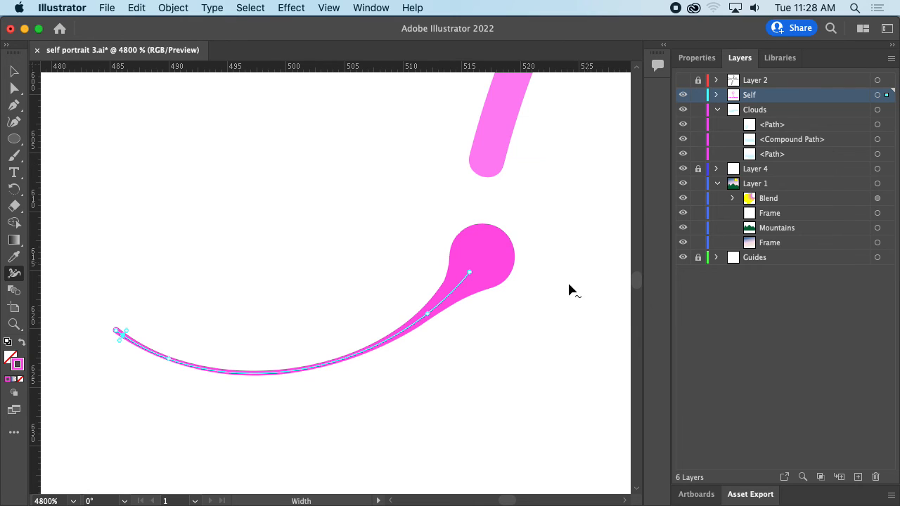
key(super+minus)
key(super+minus)
key(super+minus)
key(super+minus)
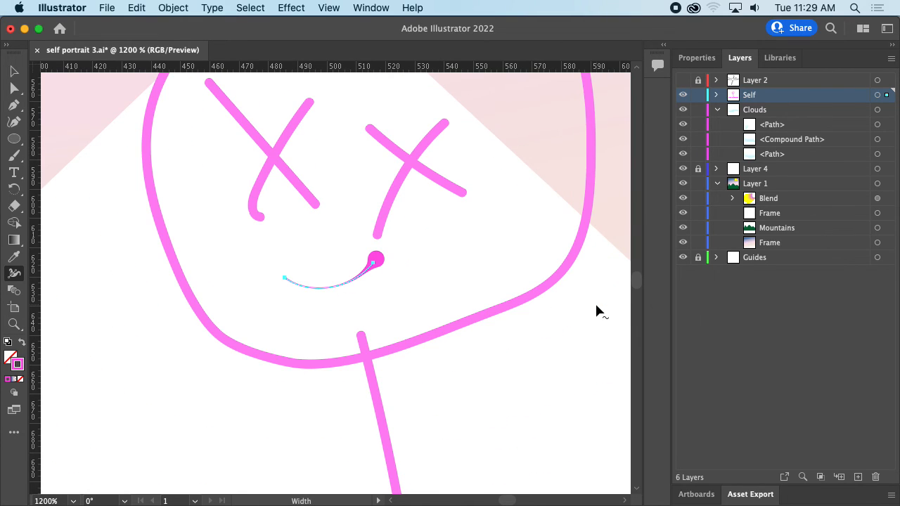
Move the whole smile slightly lower on the face, away from the eye stroke above, using Direct Selection
key(super+equal)
key(super+equal)
key(super+equal)
key(super+equal)
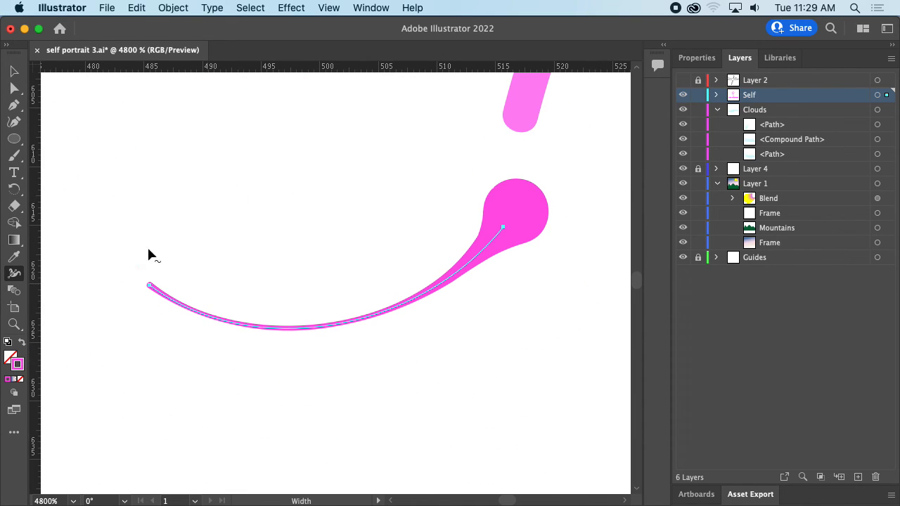
click(14, 88)
drag(534, 219, 519, 243)
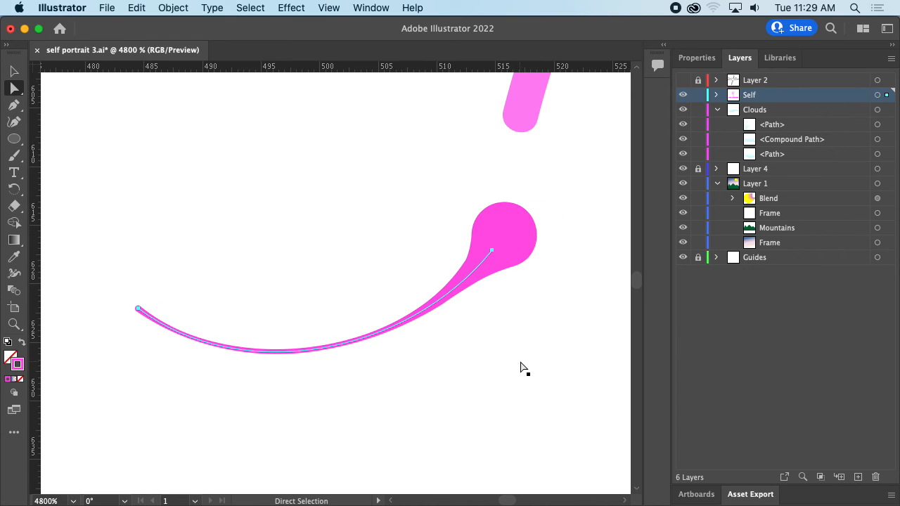
drag(526, 255, 506, 253)
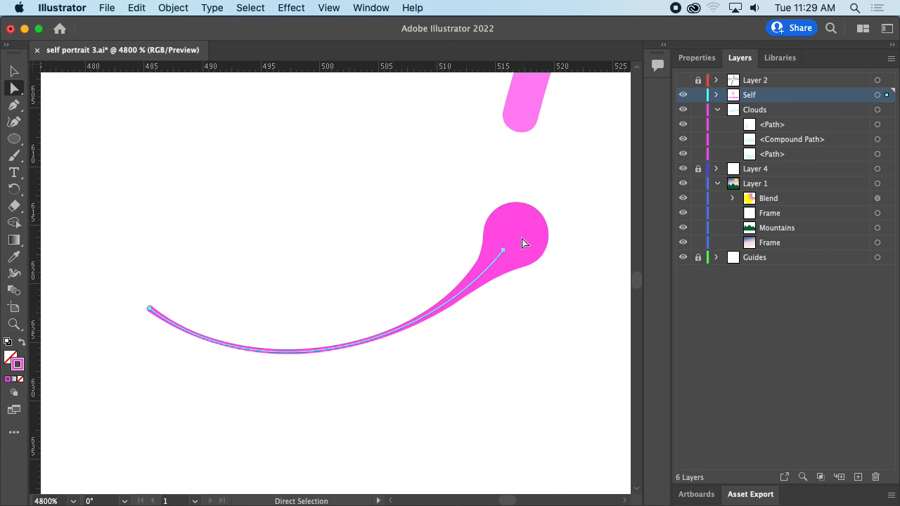
Convert the smile's variable-width stroke into a filled shape with Outline Stroke
click(521, 240)
click(173, 8)
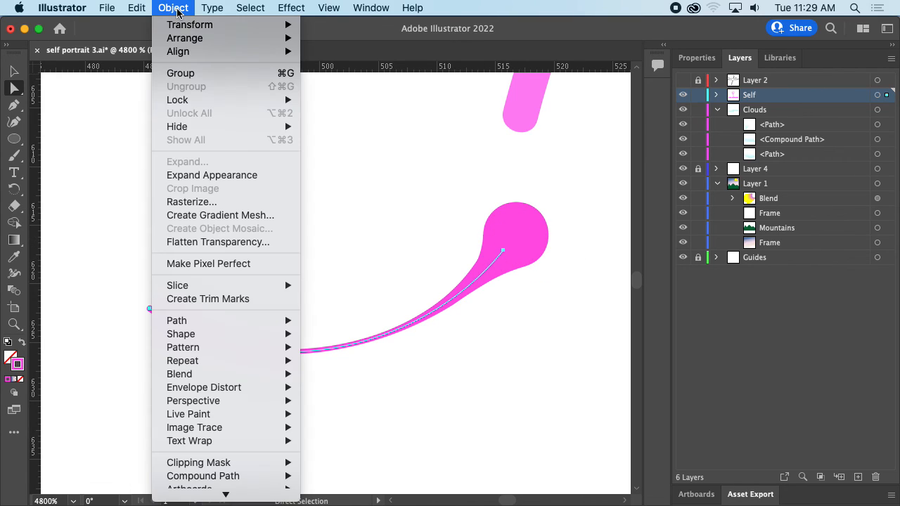
mouse_move(217, 322)
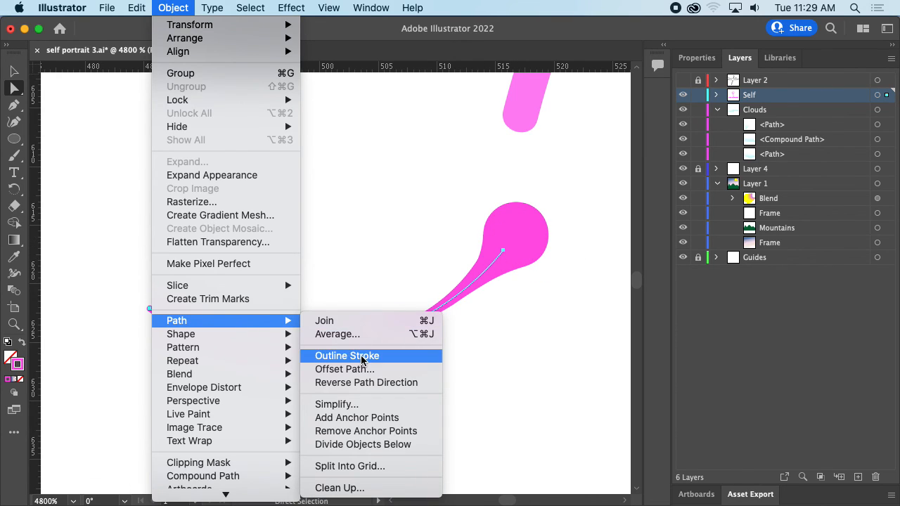
click(385, 362)
Try reshaping the outlined smile's bulb by pulling its lower-right anchor point slightly outward, and undo the change
click(542, 314)
click(522, 259)
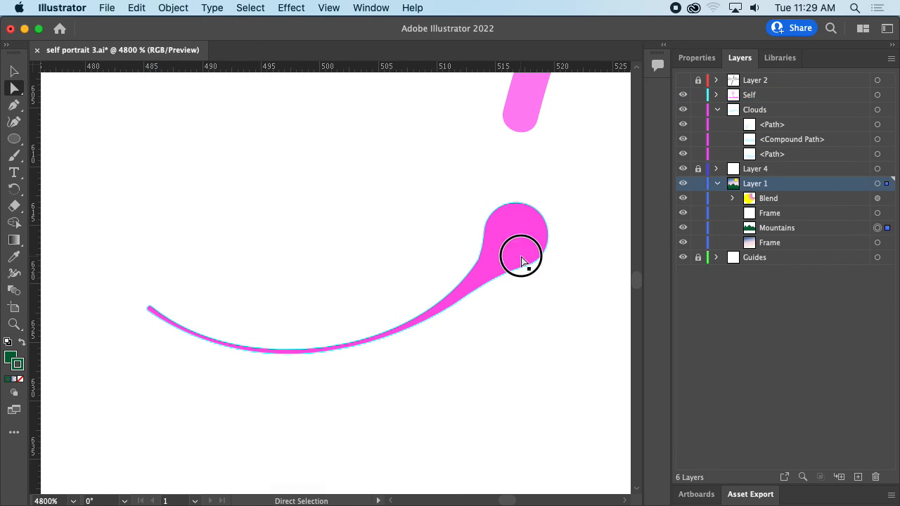
mouse_move(525, 267)
mouse_down()
mouse_move(529, 297)
mouse_move(520, 265)
mouse_move(529, 241)
mouse_move(530, 272)
mouse_up()
click(542, 290)
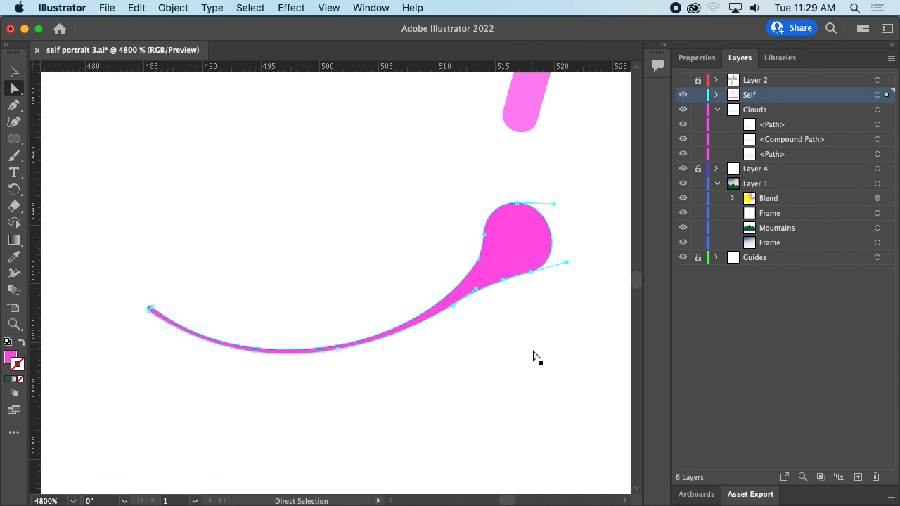
key(super+z)
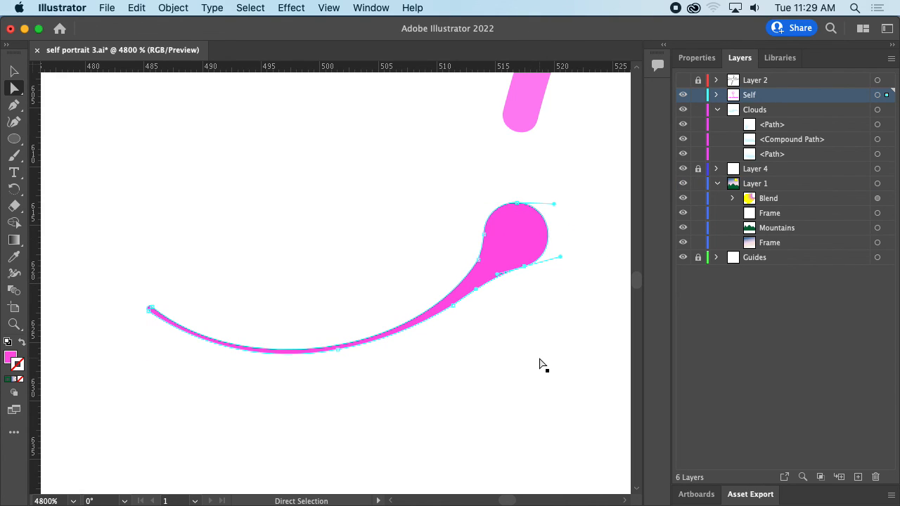
Examine the outlined smile in the context of the whole face and again up close
key(super+minus)
key(super+minus)
key(super+minus)
key(super+minus)
key(super+minus)
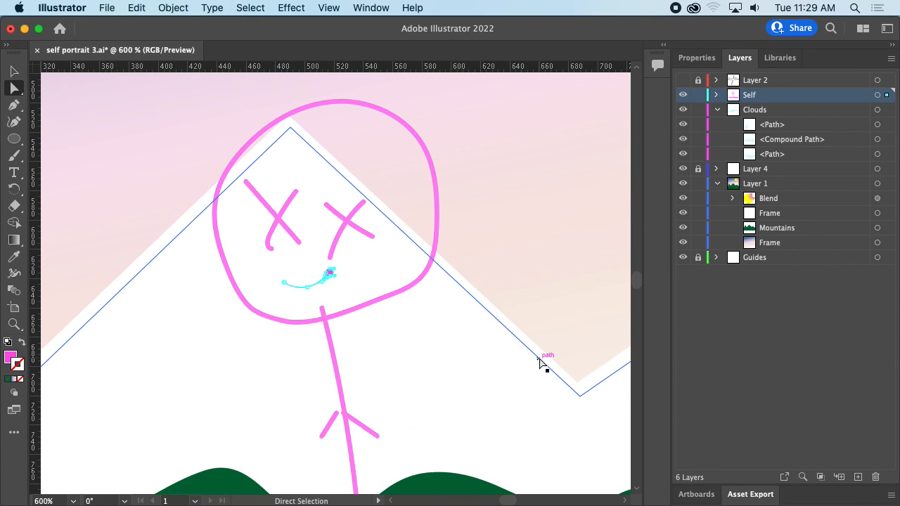
key(super+plus)
key(super+plus)
key(super+plus)
key(super+plus)
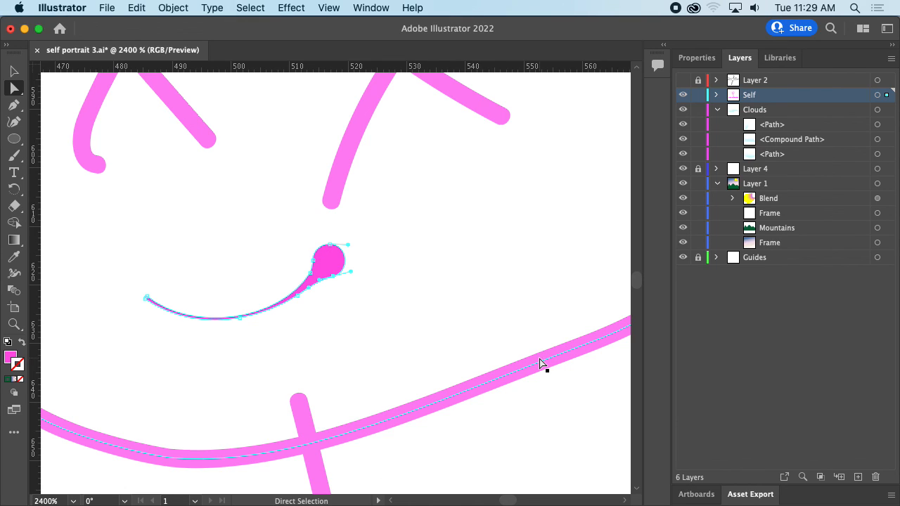
Deselect the smile by selecting the sky background frame, and save the self-portrait document
key(super+minus)
key(super+minus)
key(super+minus)
key(super+minus)
key(super+minus)
key(super+minus)
key(super+minus)
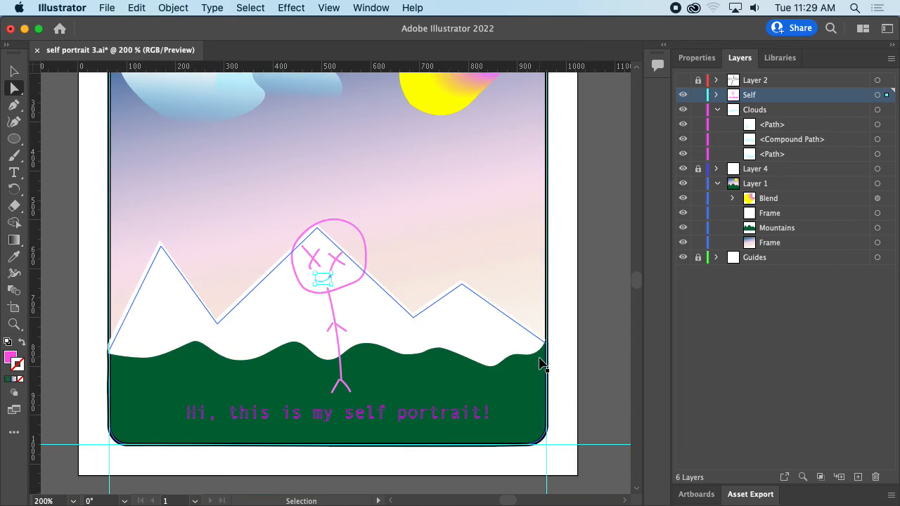
key(super+minus)
key(super+plus)
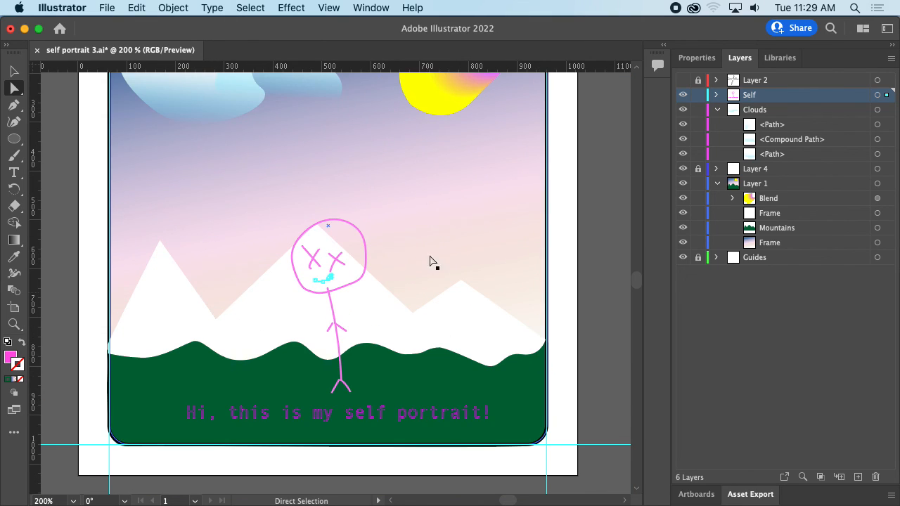
click(417, 236)
key(super+minus)
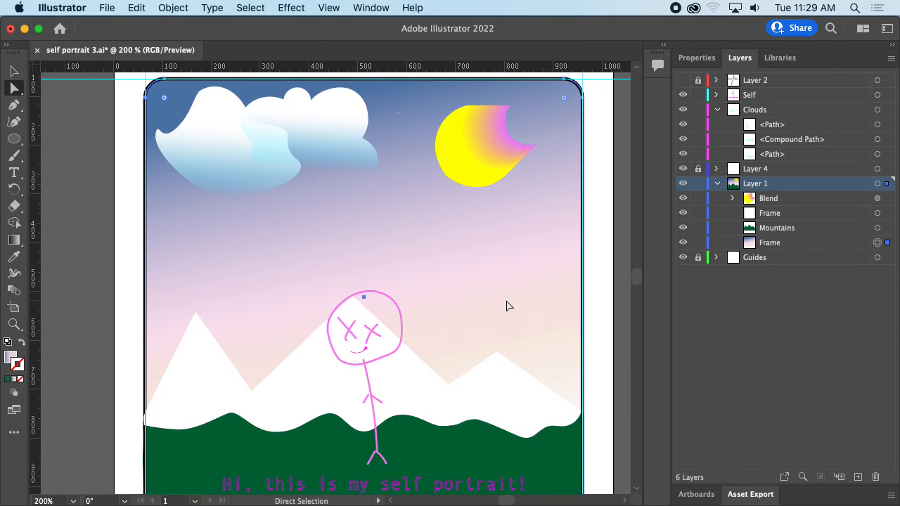
key(super+s)
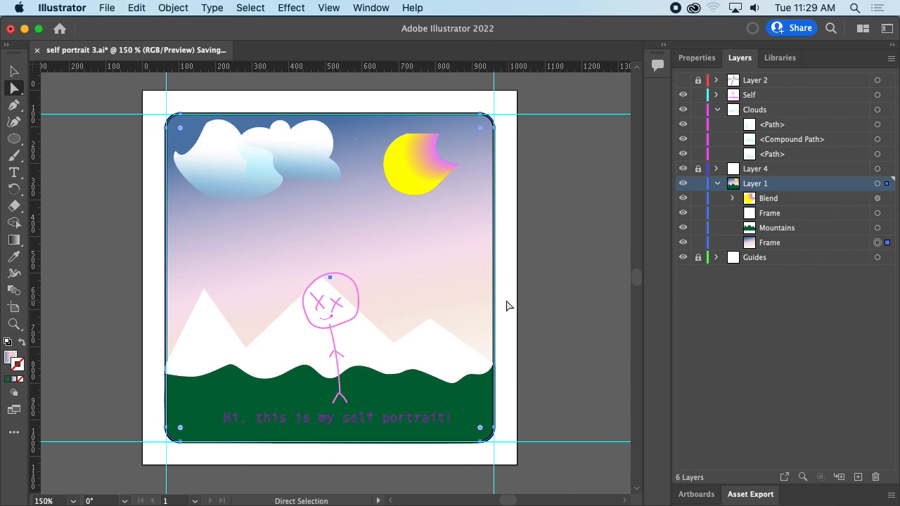